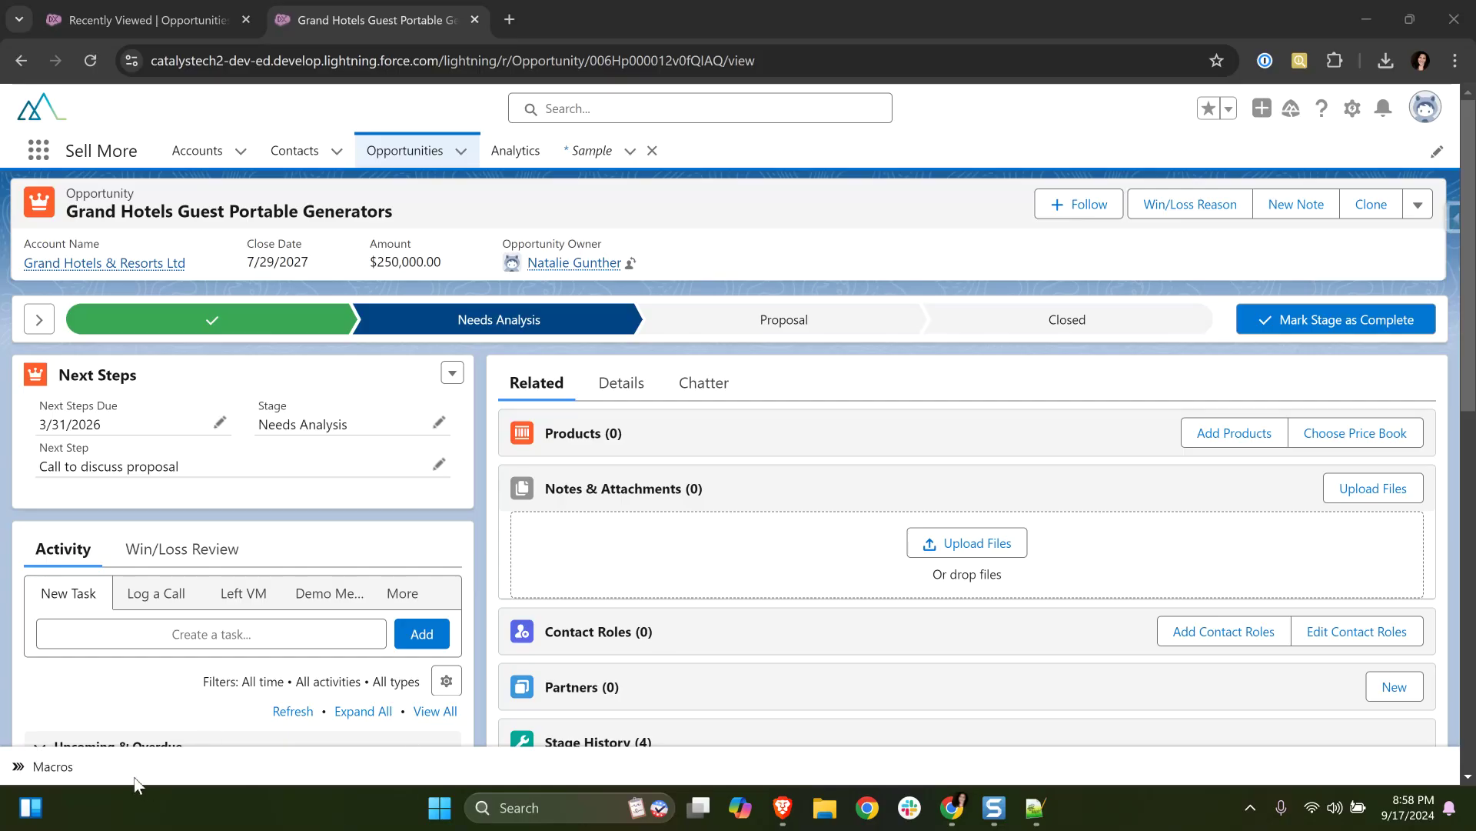
Run the Left VM + Call Back in 3 Days macro on the Grand Hotels Guest Portable Generators opportunity
scroll(246, 658, "down", 1)
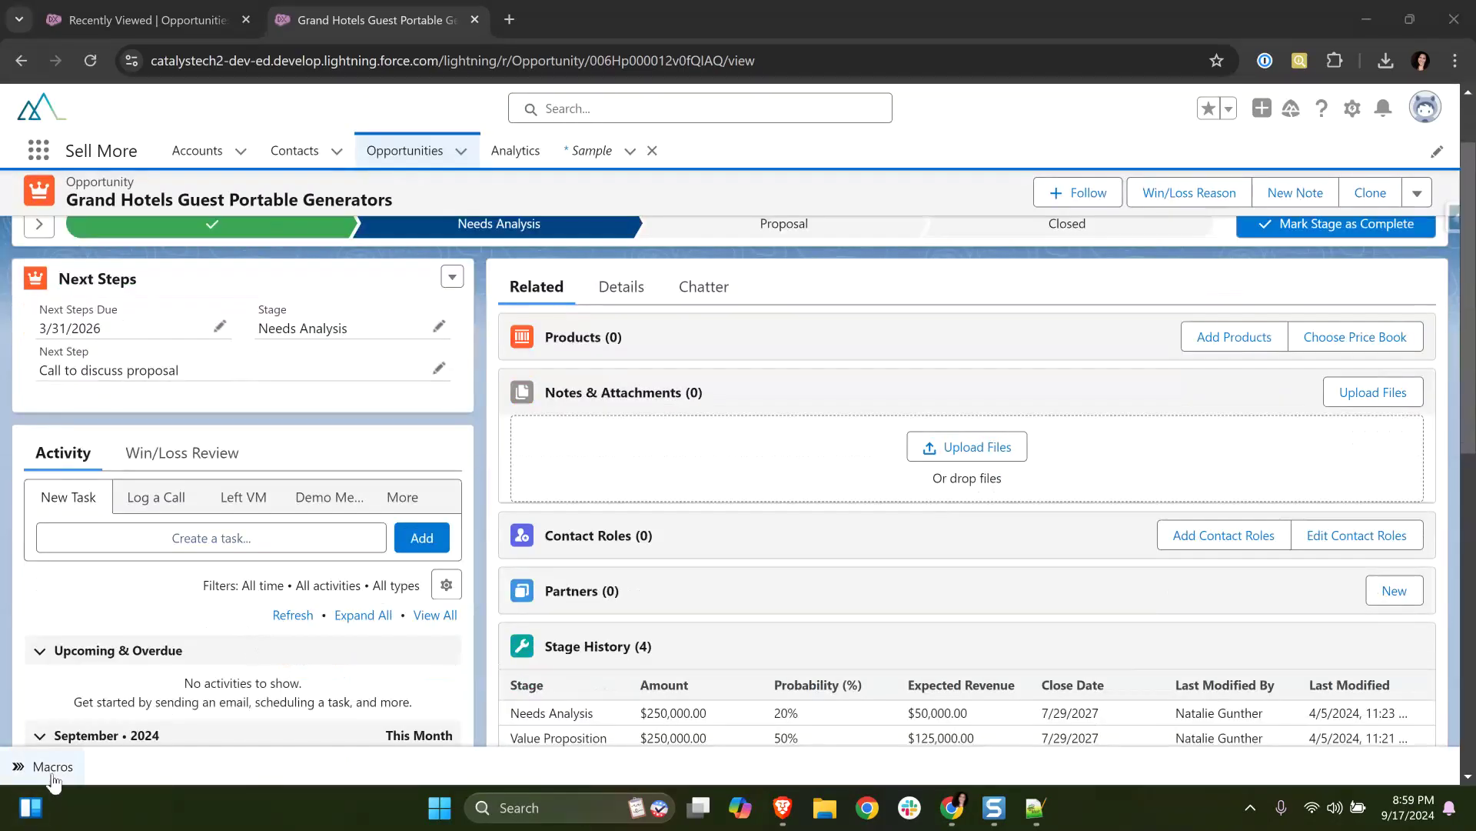
left_click(52, 769)
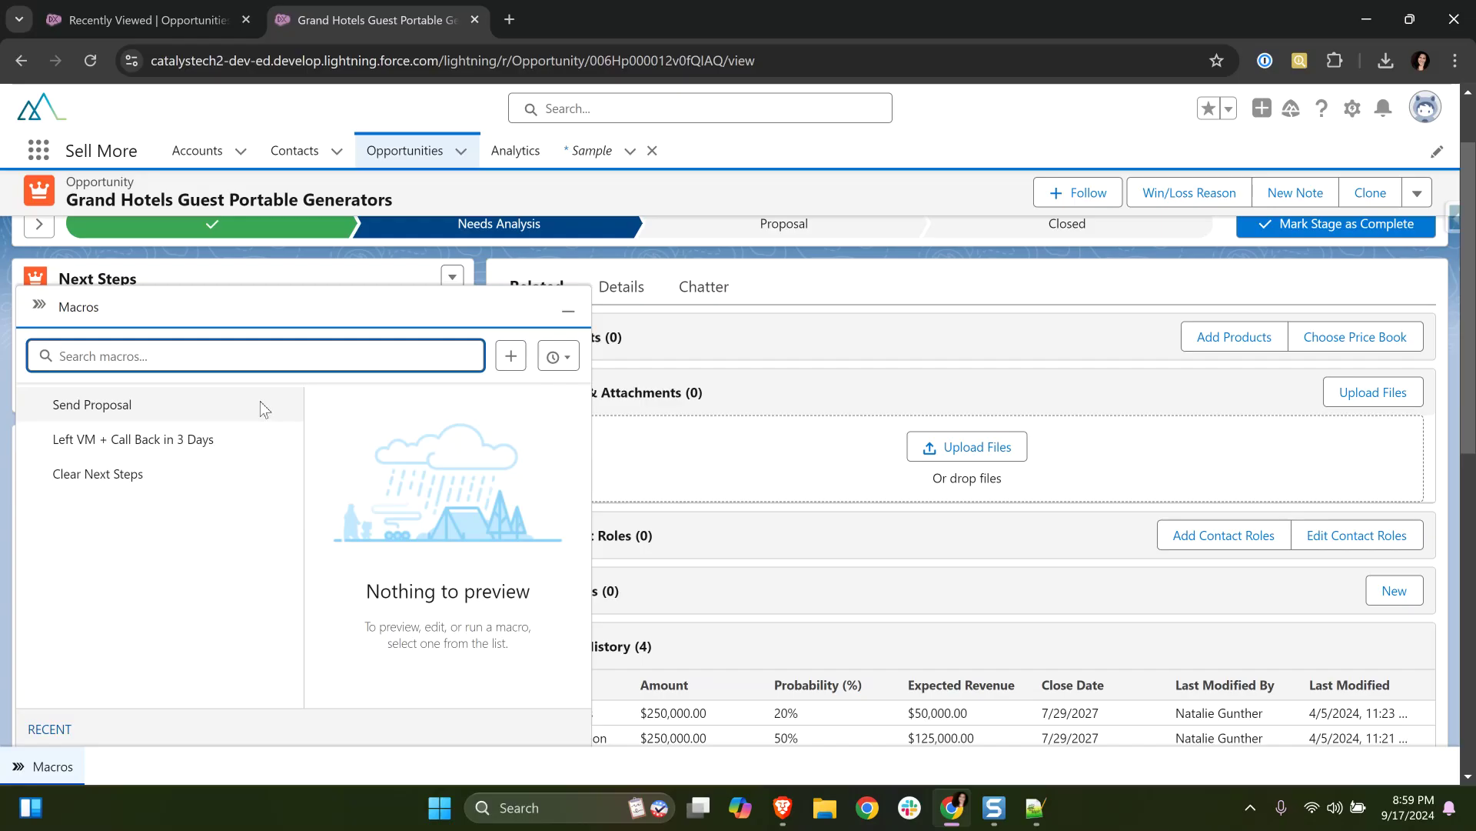
left_click(428, 307)
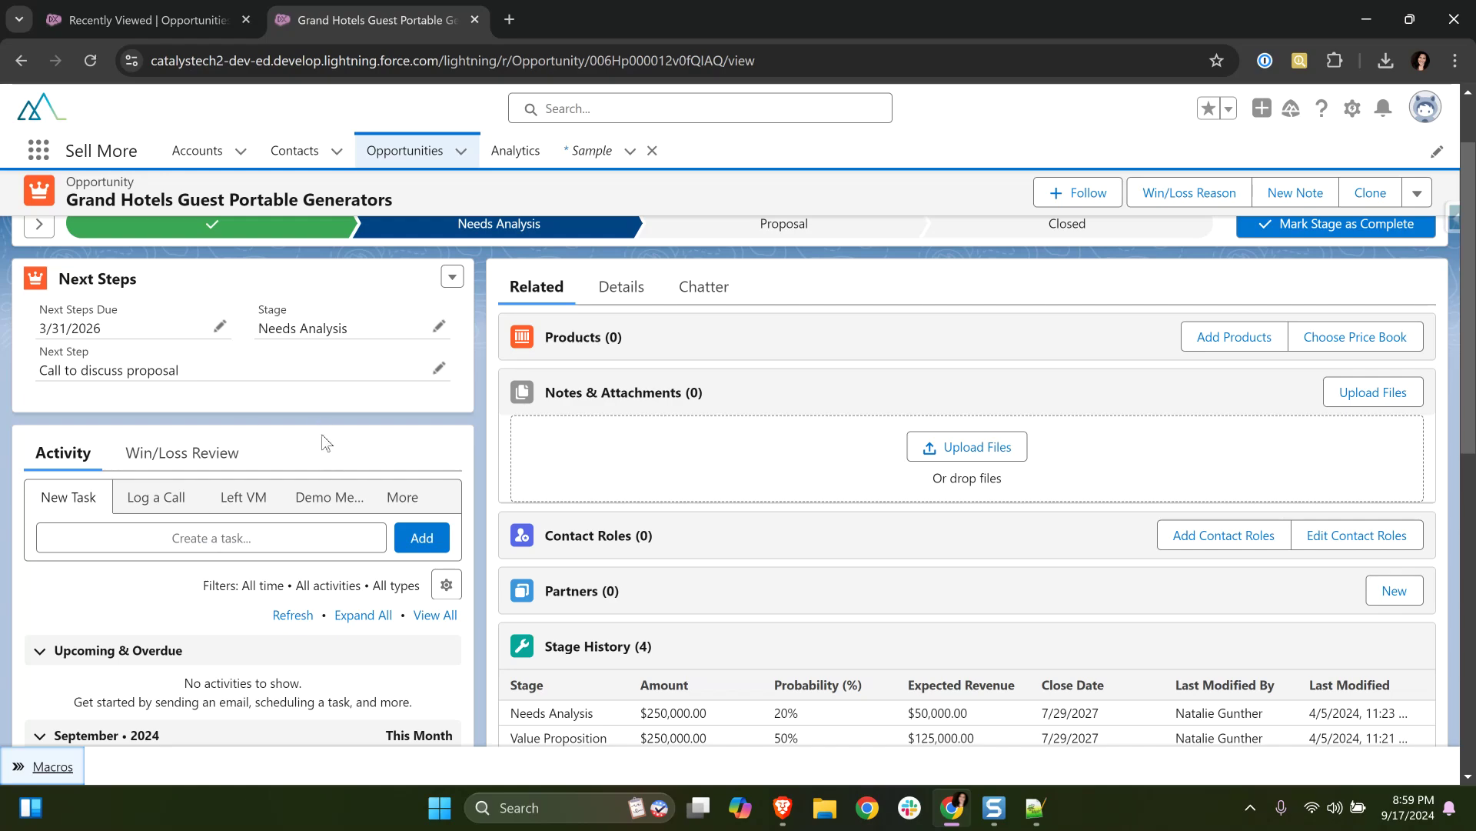
left_click(56, 767)
left_click(59, 772)
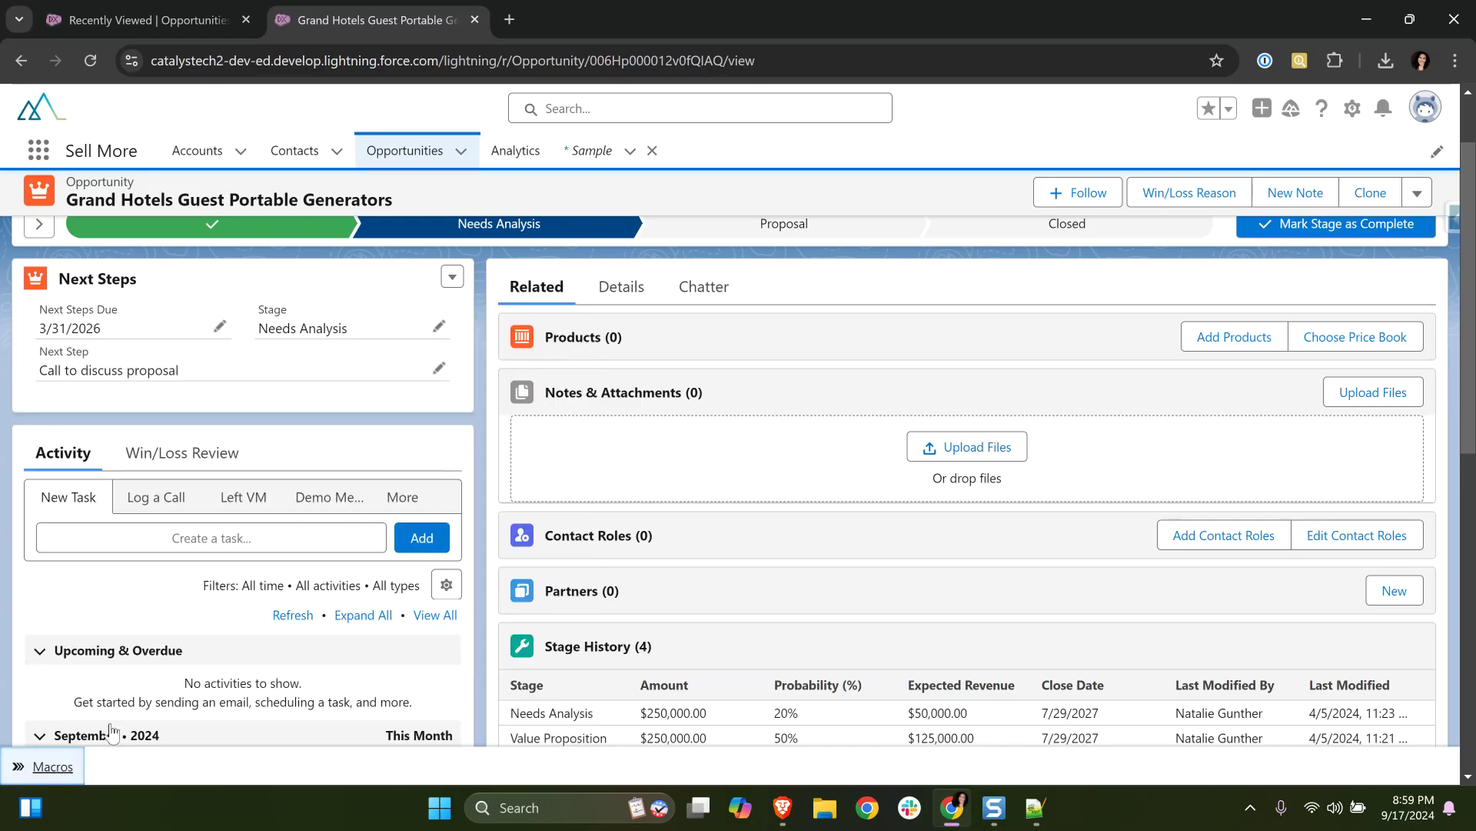
left_click(73, 769)
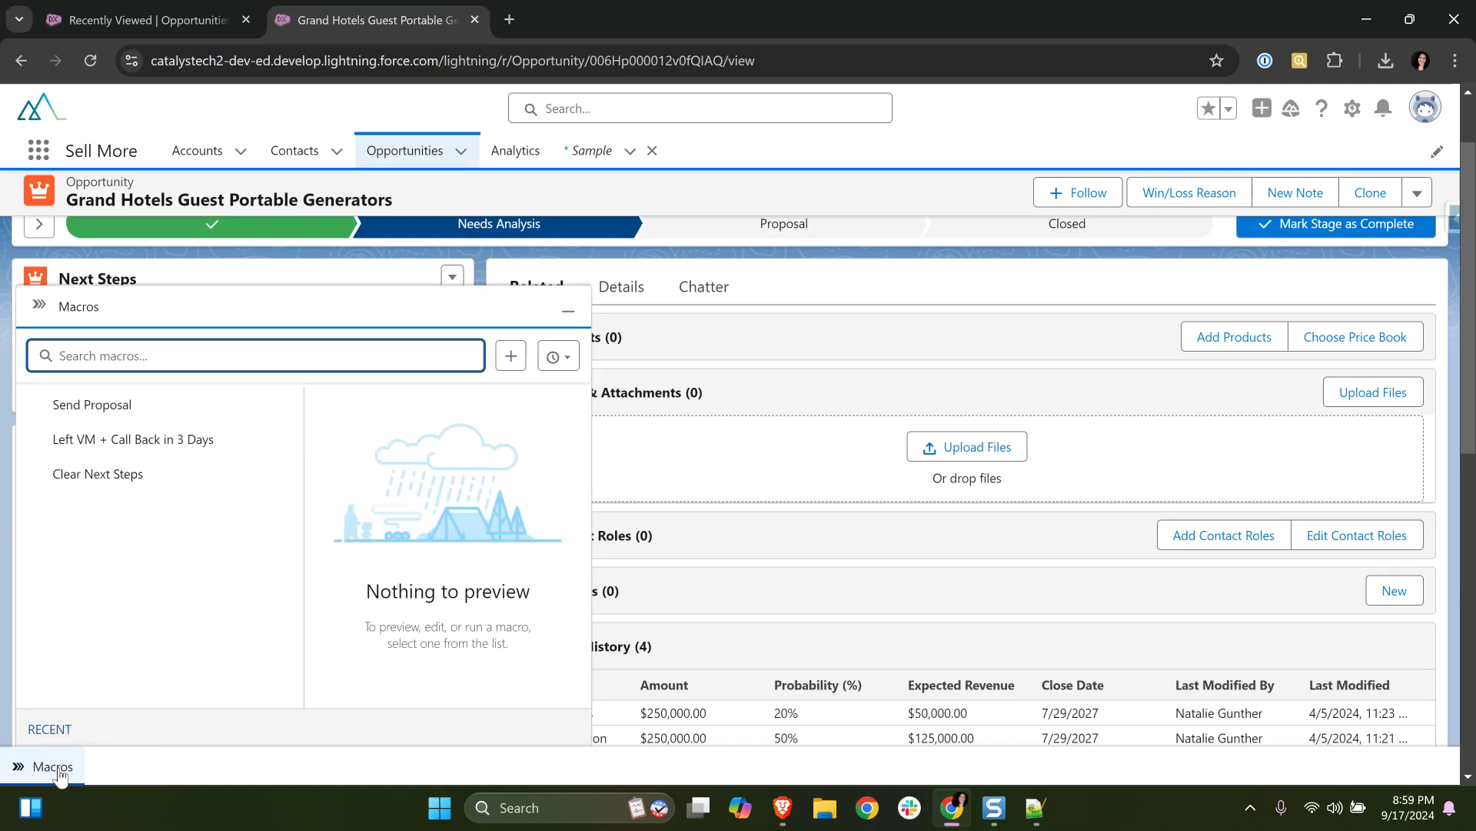
left_click(193, 439)
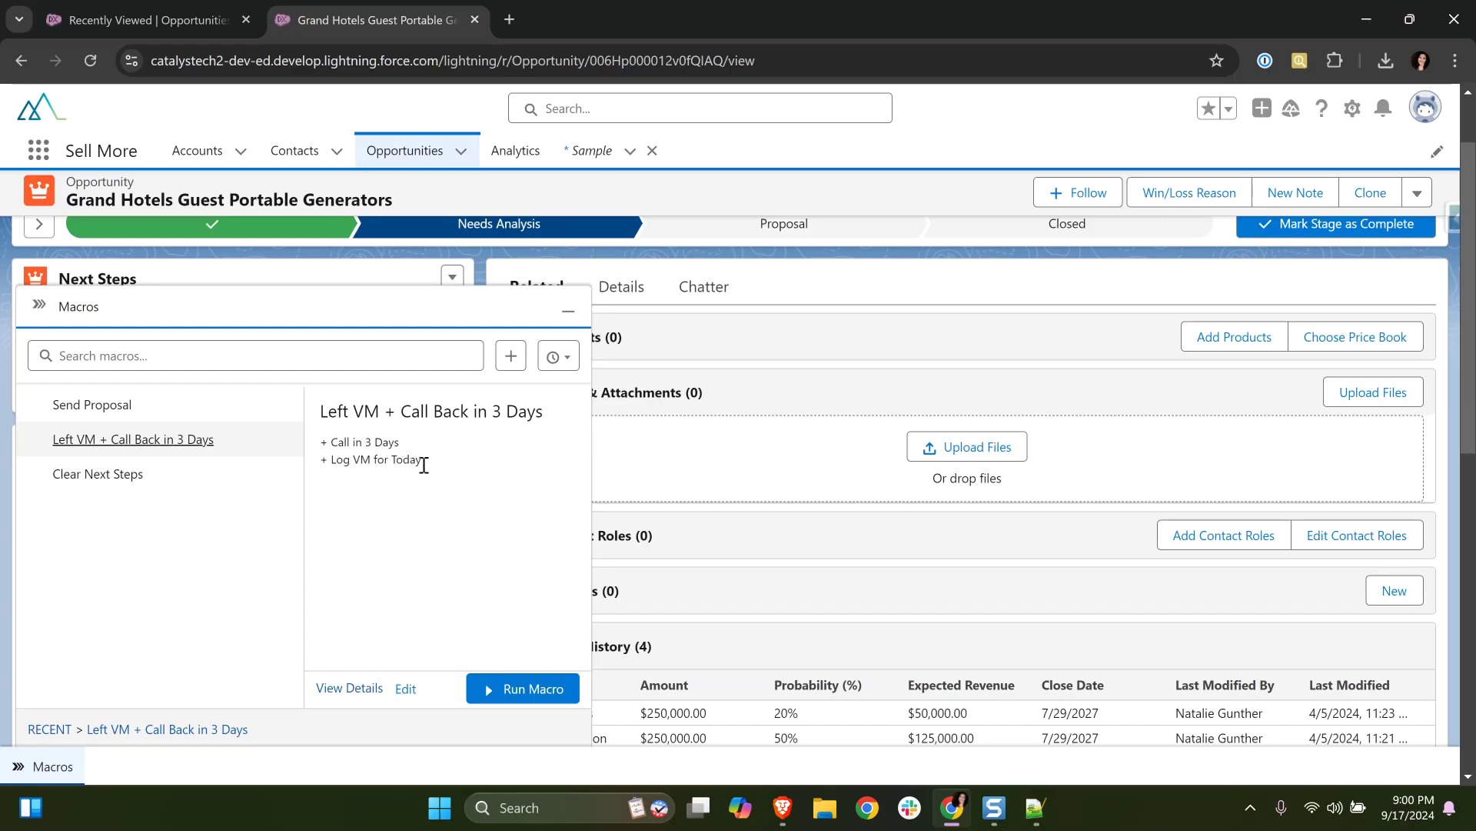
left_click(536, 689)
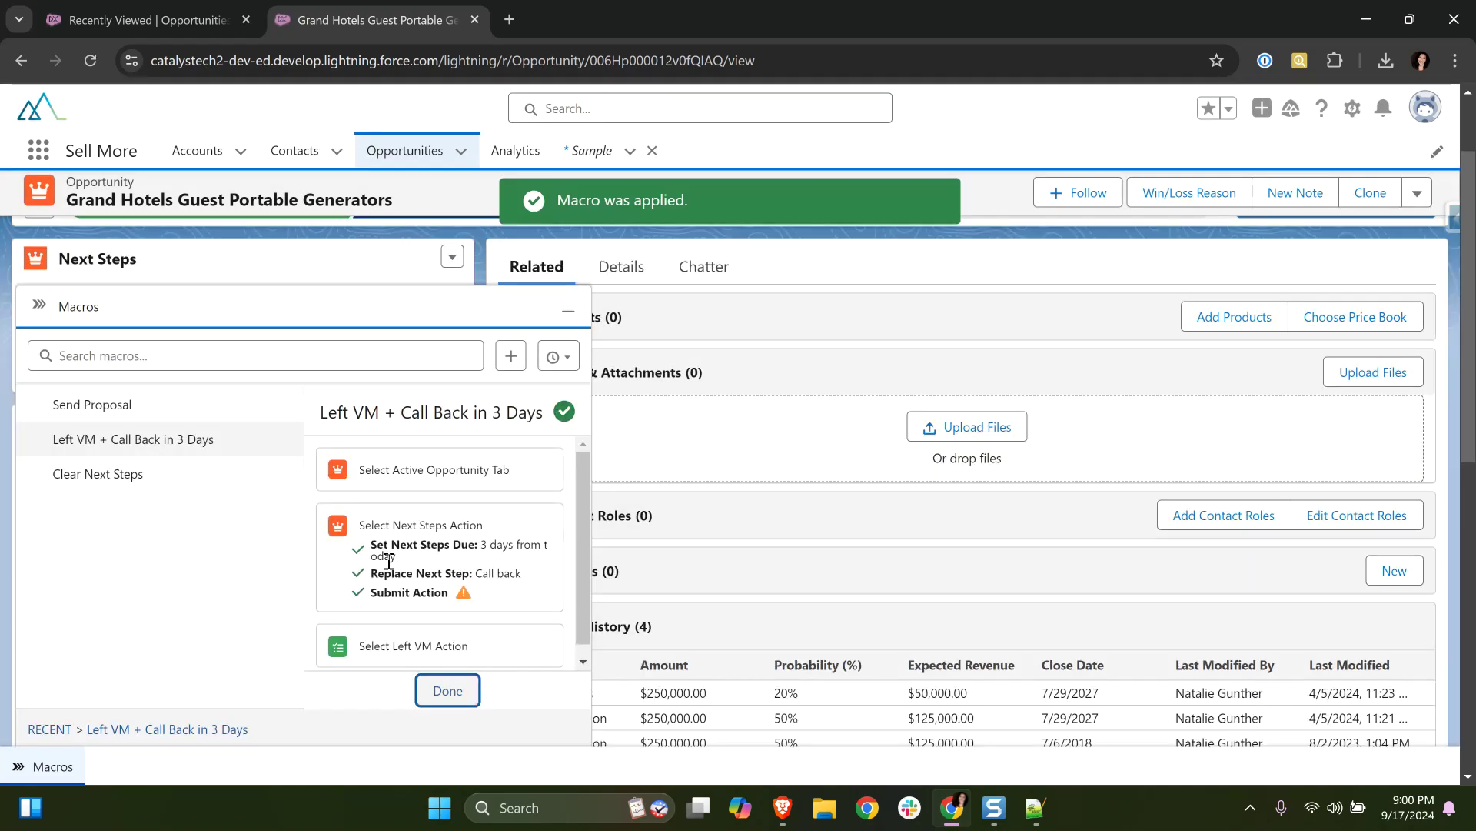
Review the applied macro's actions, minimize the macros list, and check the opportunity's Next Steps and Left VM form
scroll(394, 654, "down", 2)
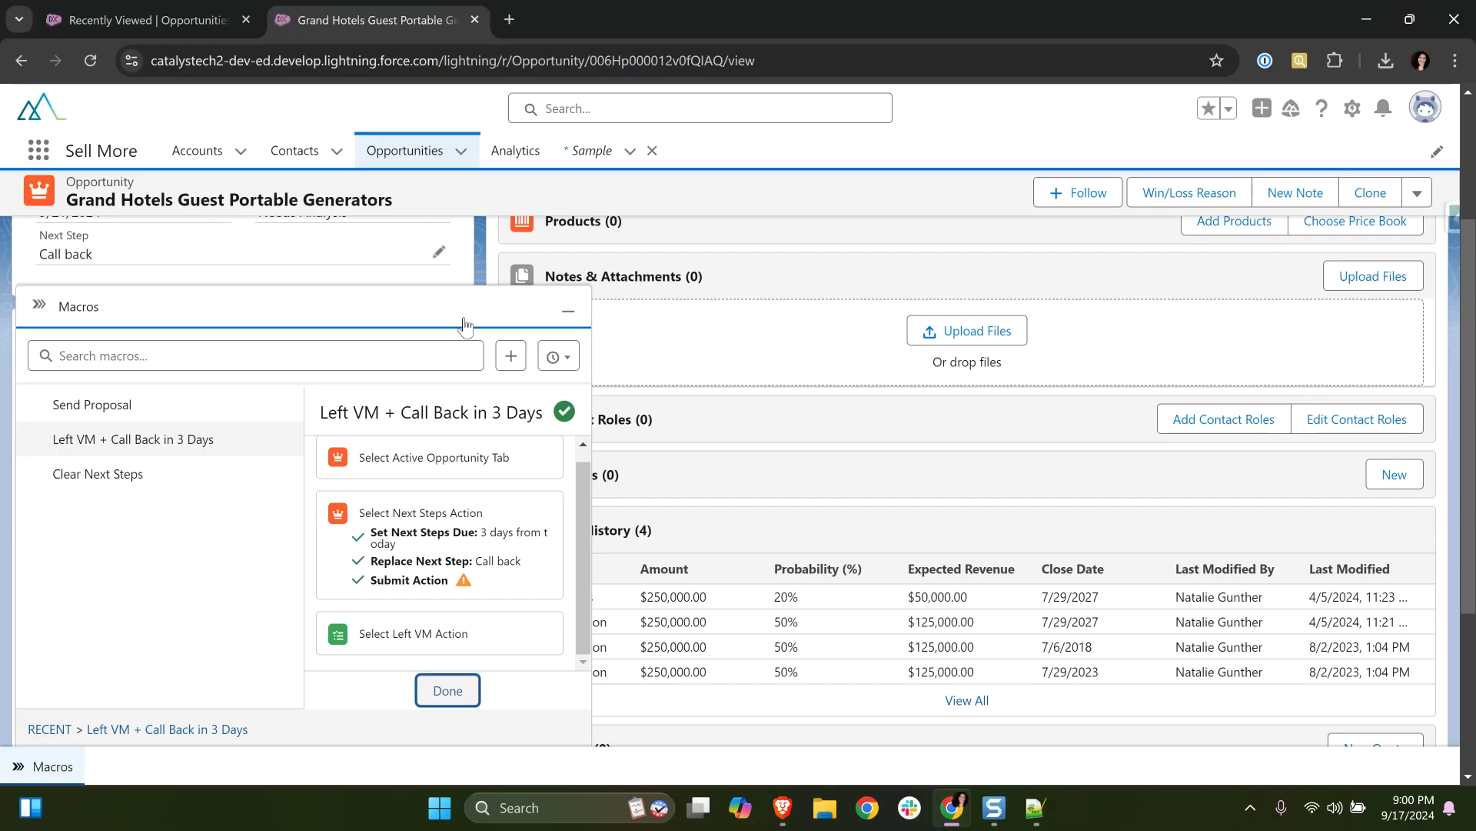
left_click(466, 319)
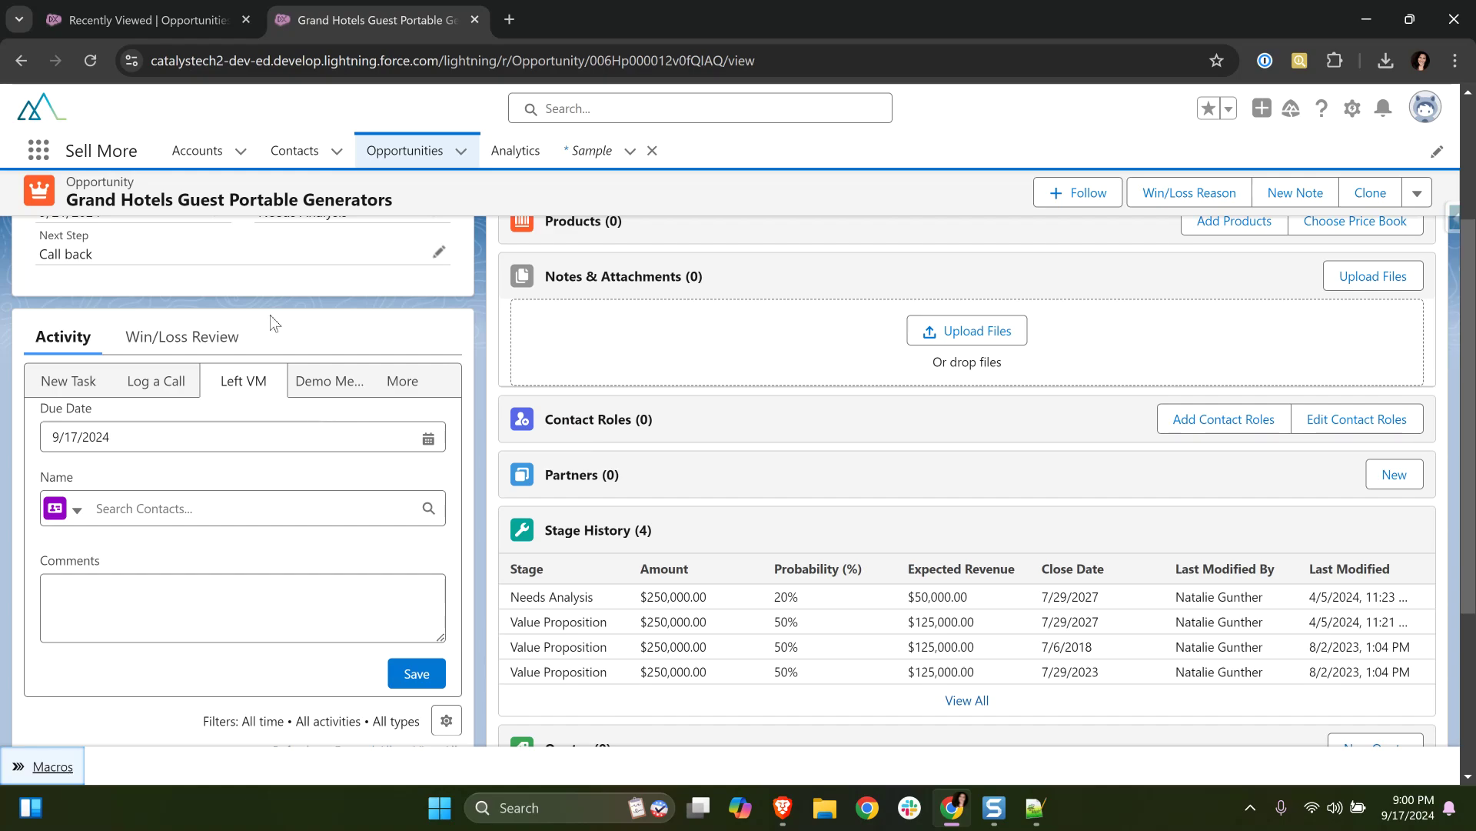
scroll(274, 316, "down", 1)
scroll(298, 331, "up", 2)
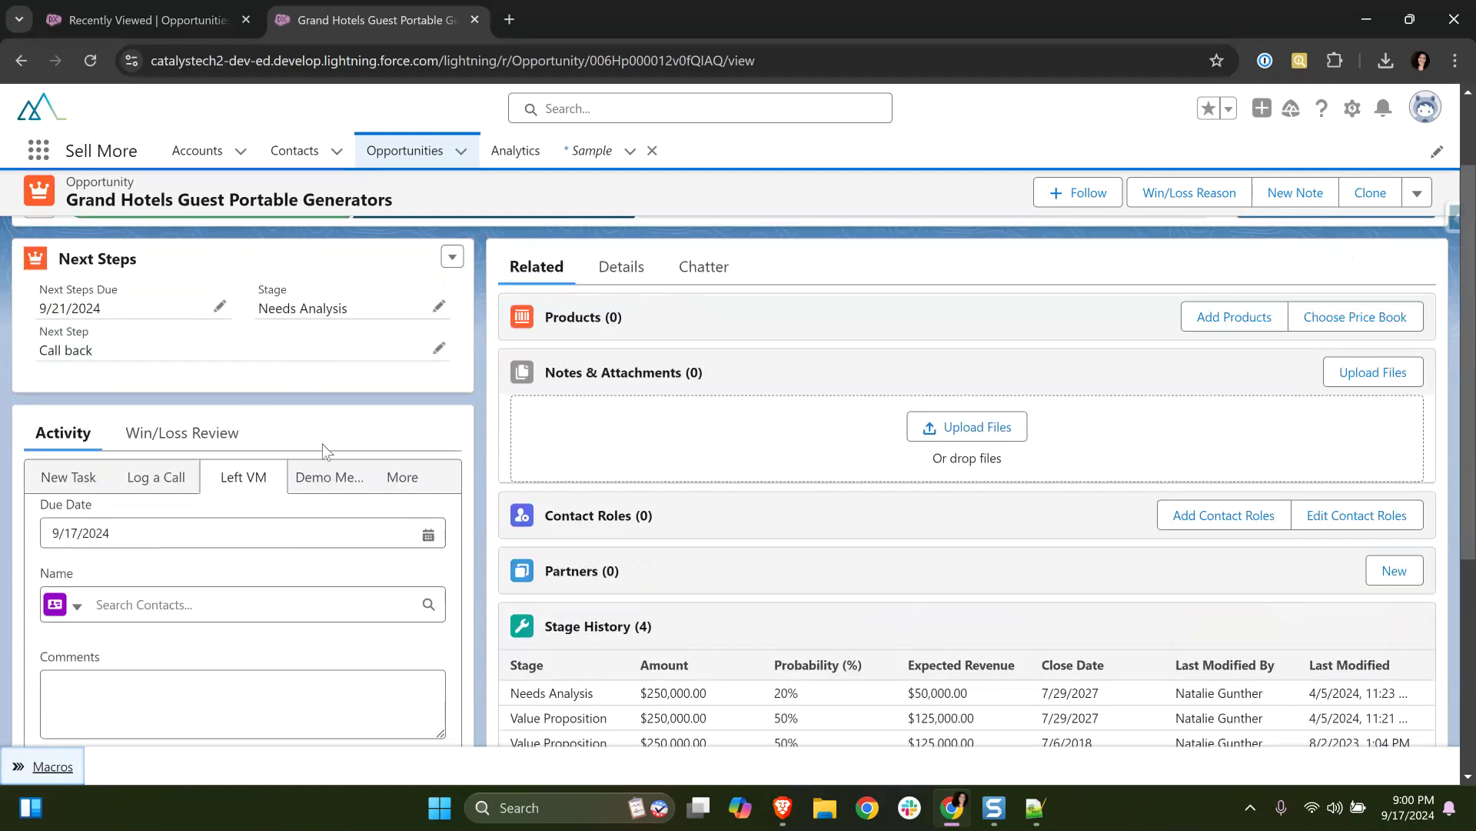
scroll(321, 451, "down", 1)
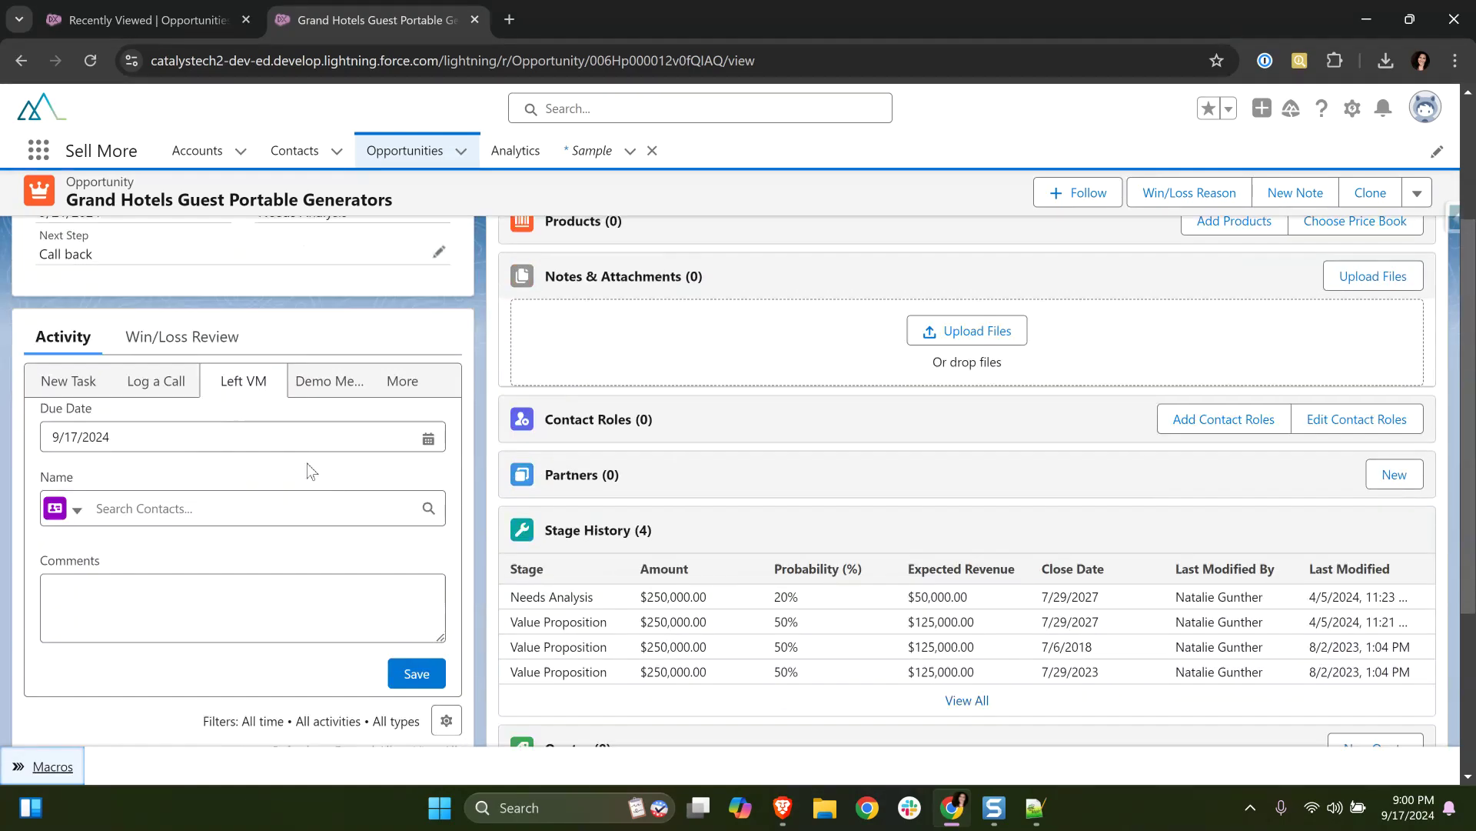
Log the voicemail with the suggested Grand Hotels & Resorts Ltd contact and the Left VM quick text as comments, and save it
left_click(242, 508)
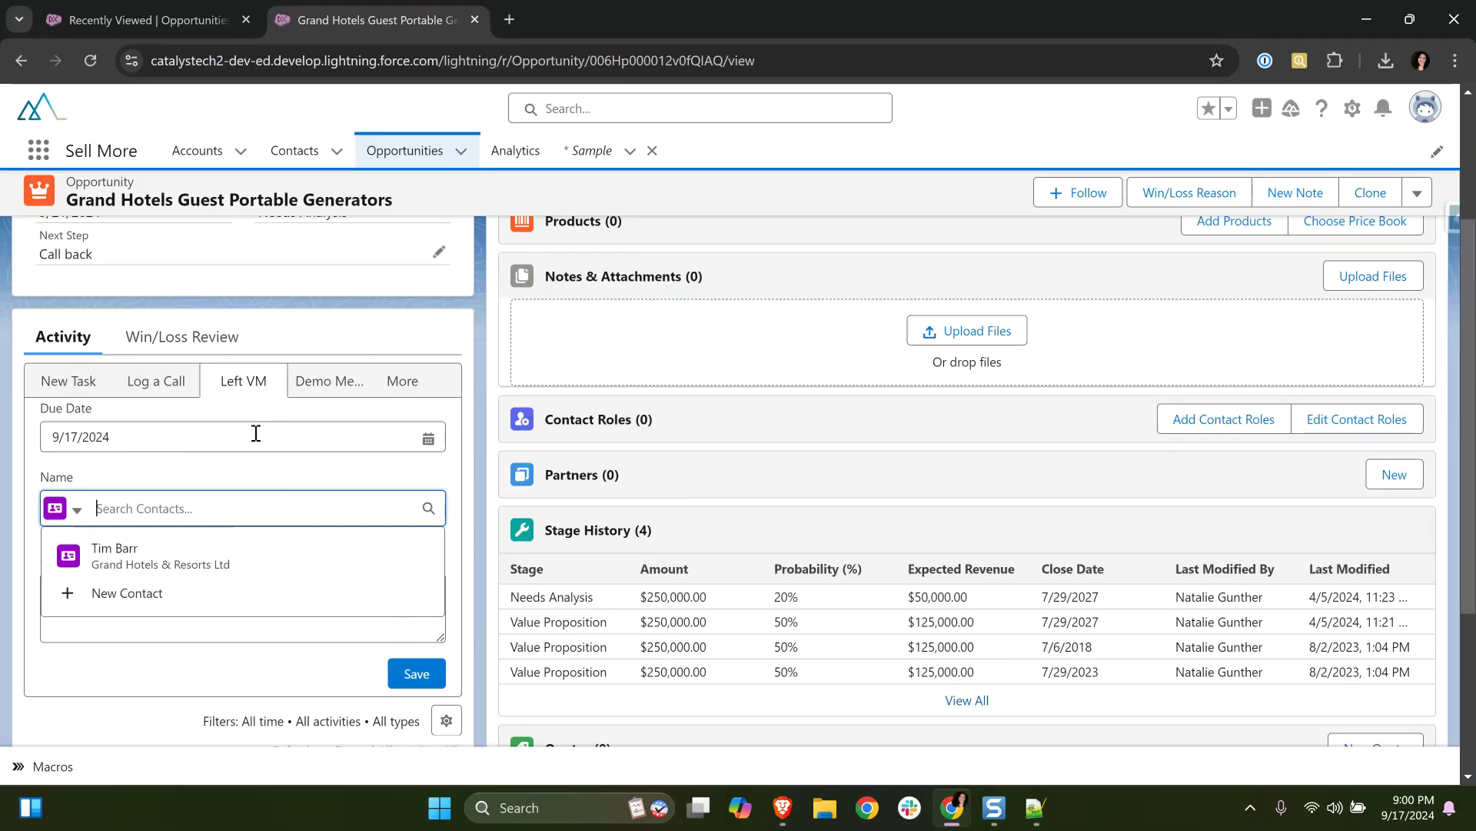
left_click(270, 556)
left_click(265, 626)
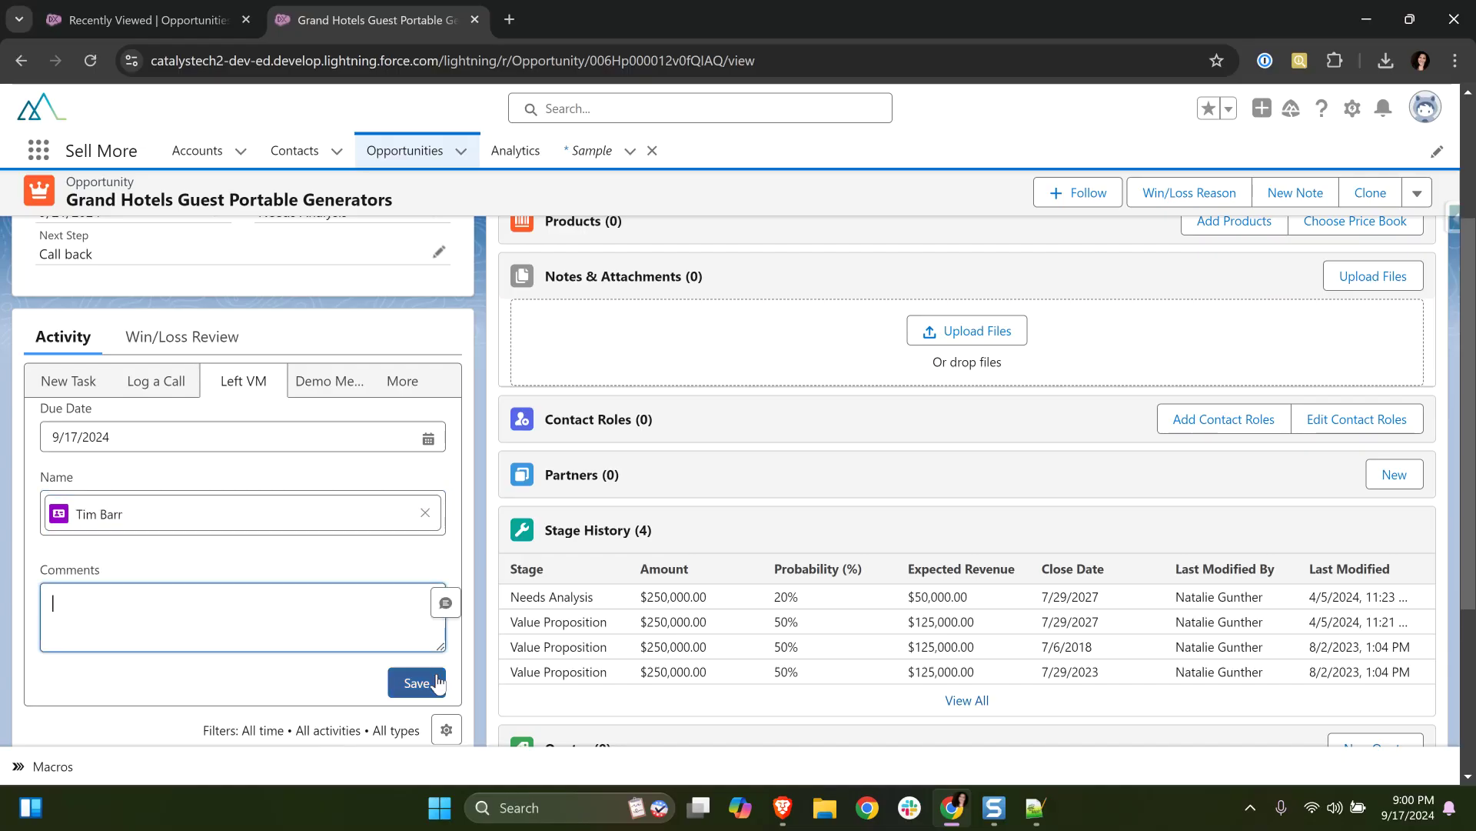
left_click(446, 604)
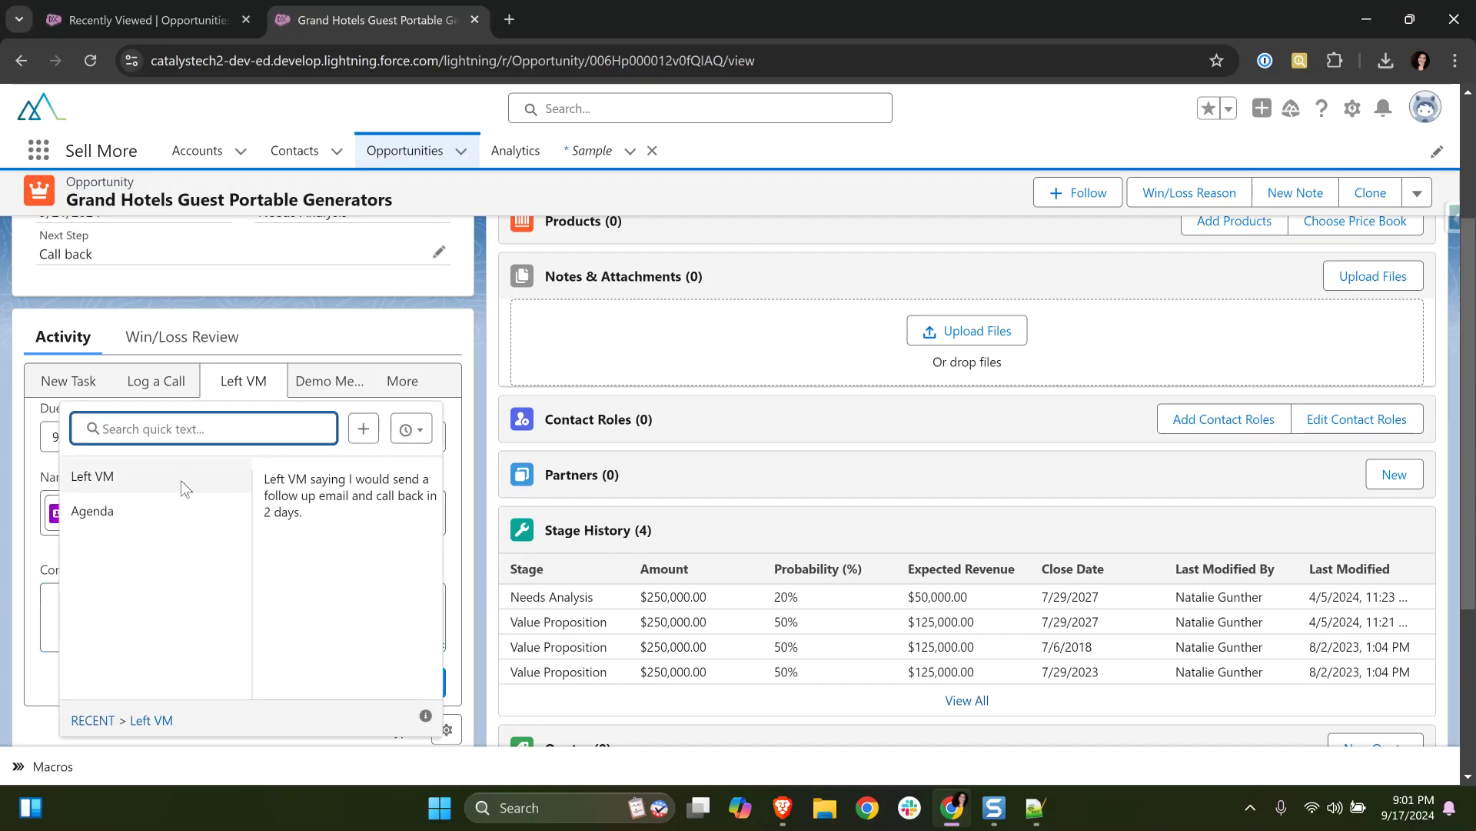
left_click(181, 480)
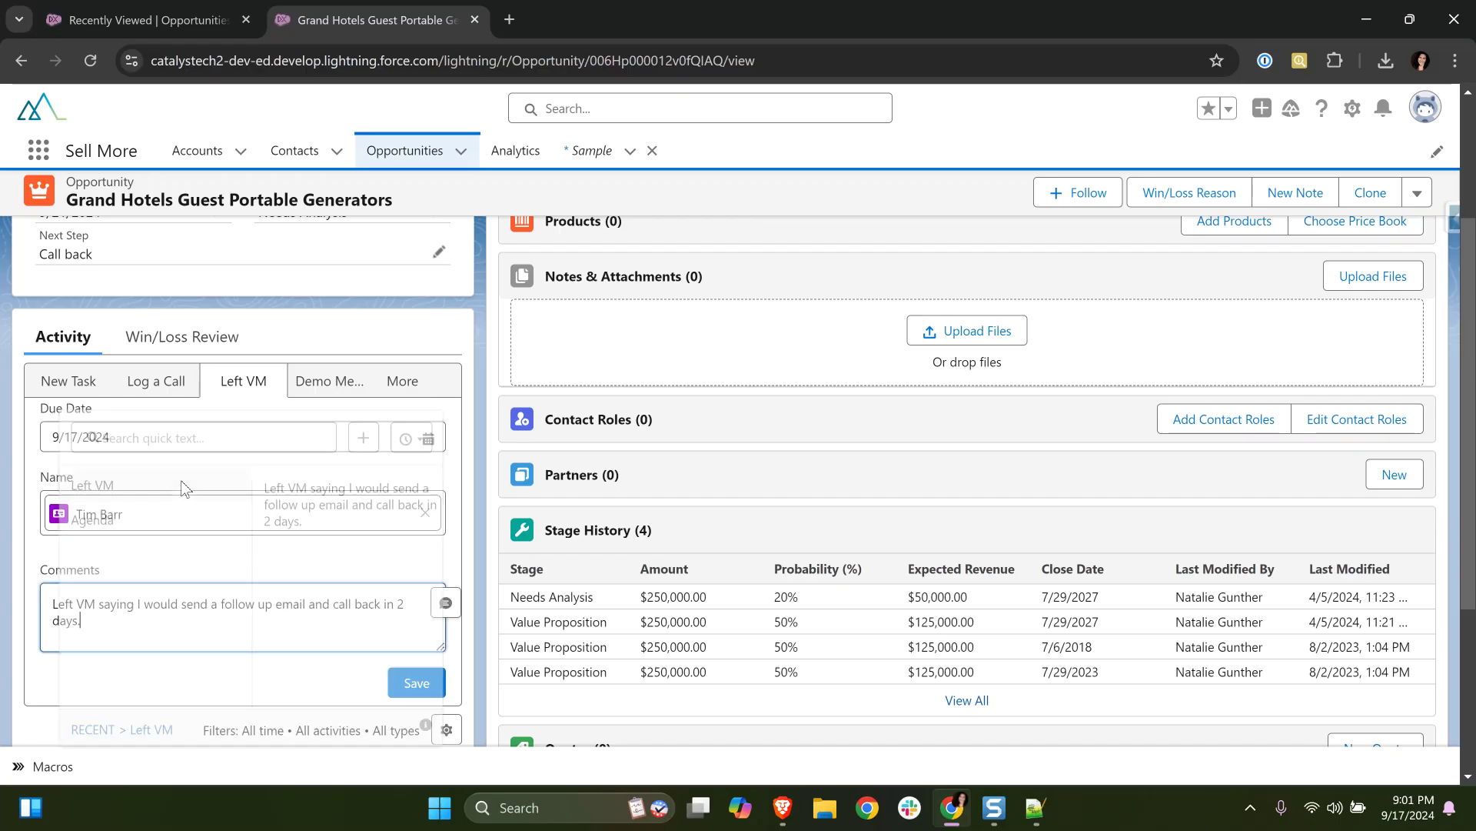
scroll(341, 568, "down", 1)
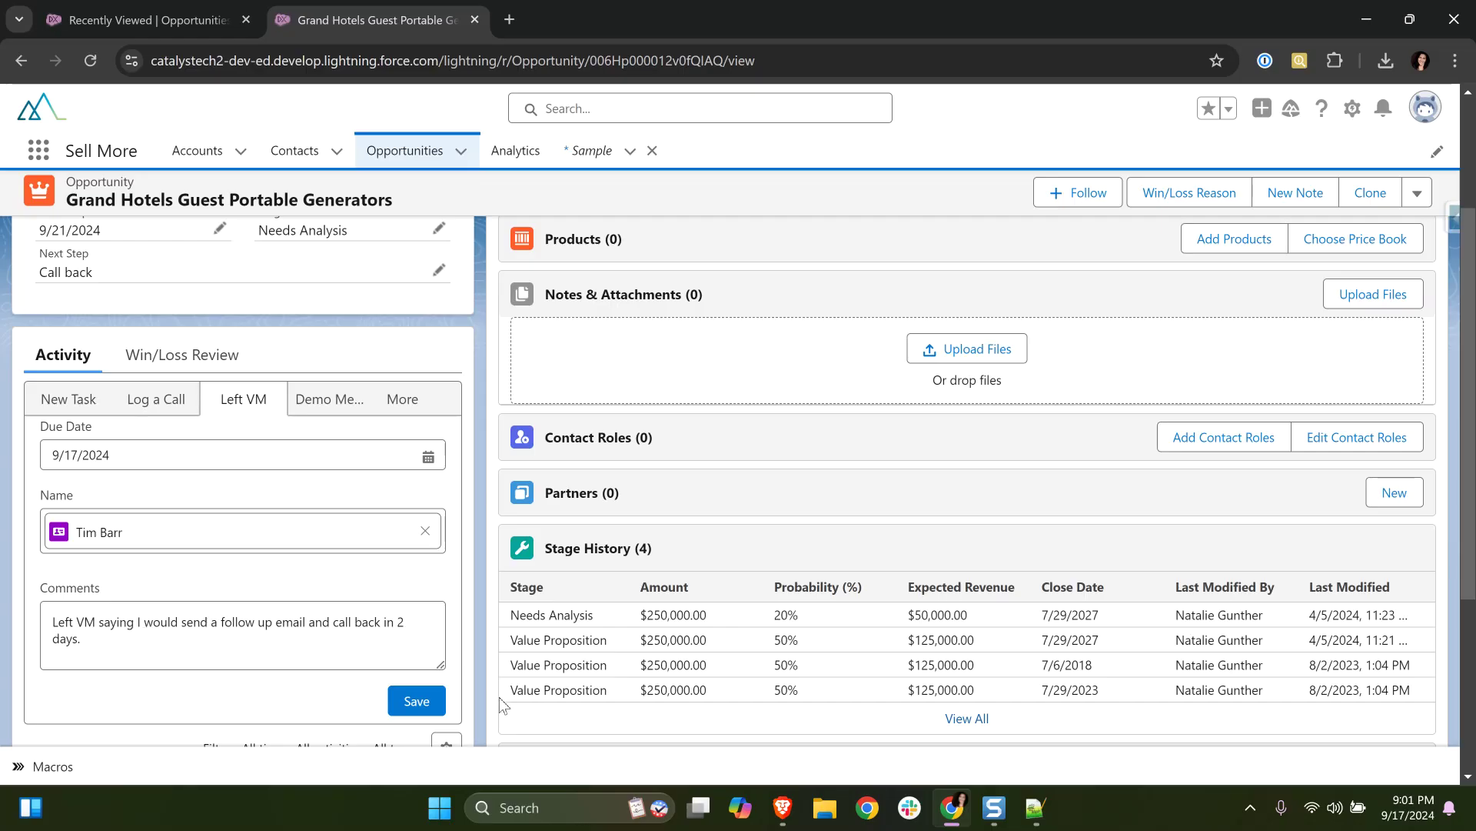
scroll(185, 437, "up", 3)
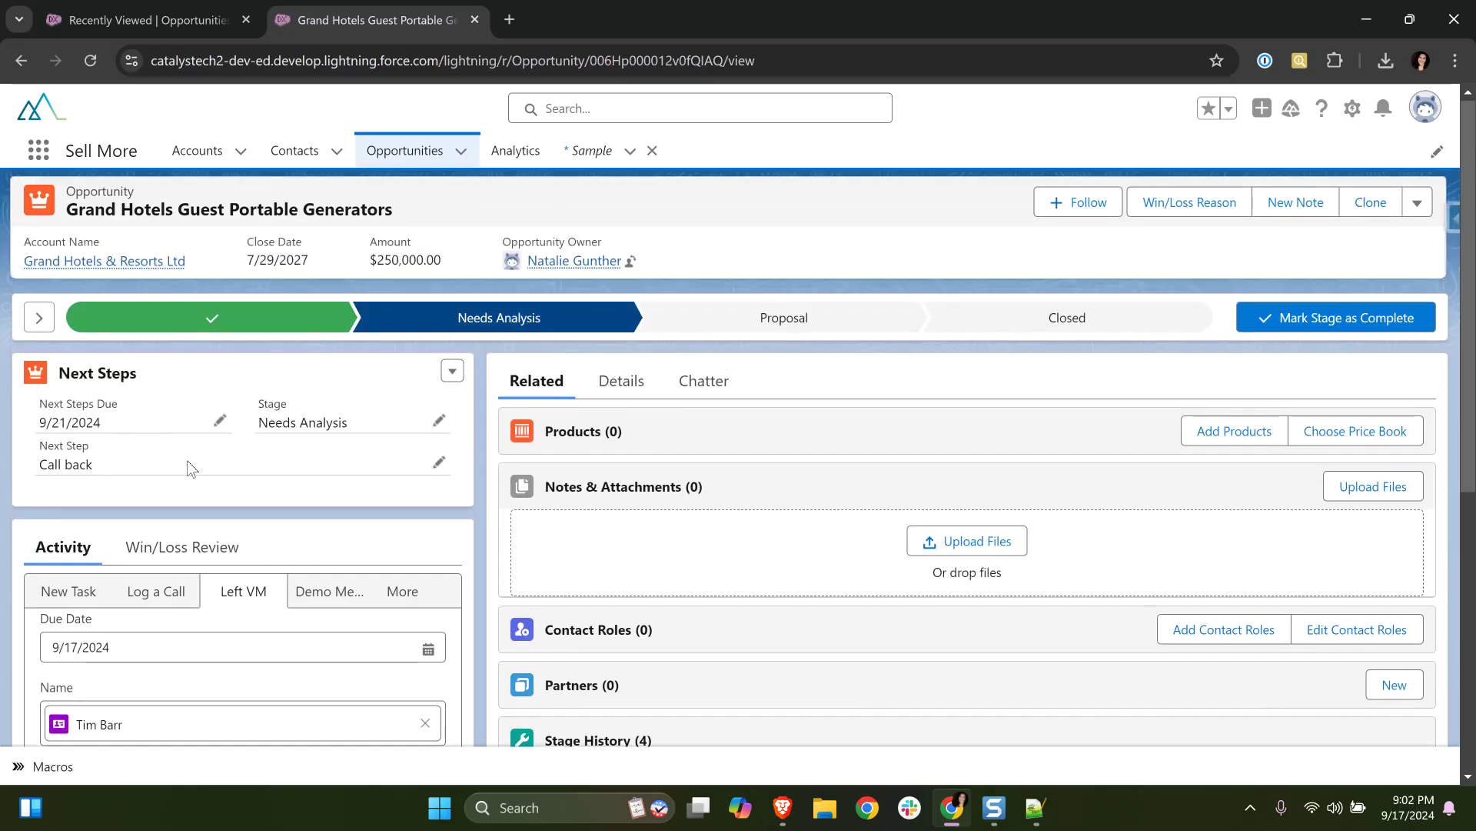
scroll(184, 466, "down", 3)
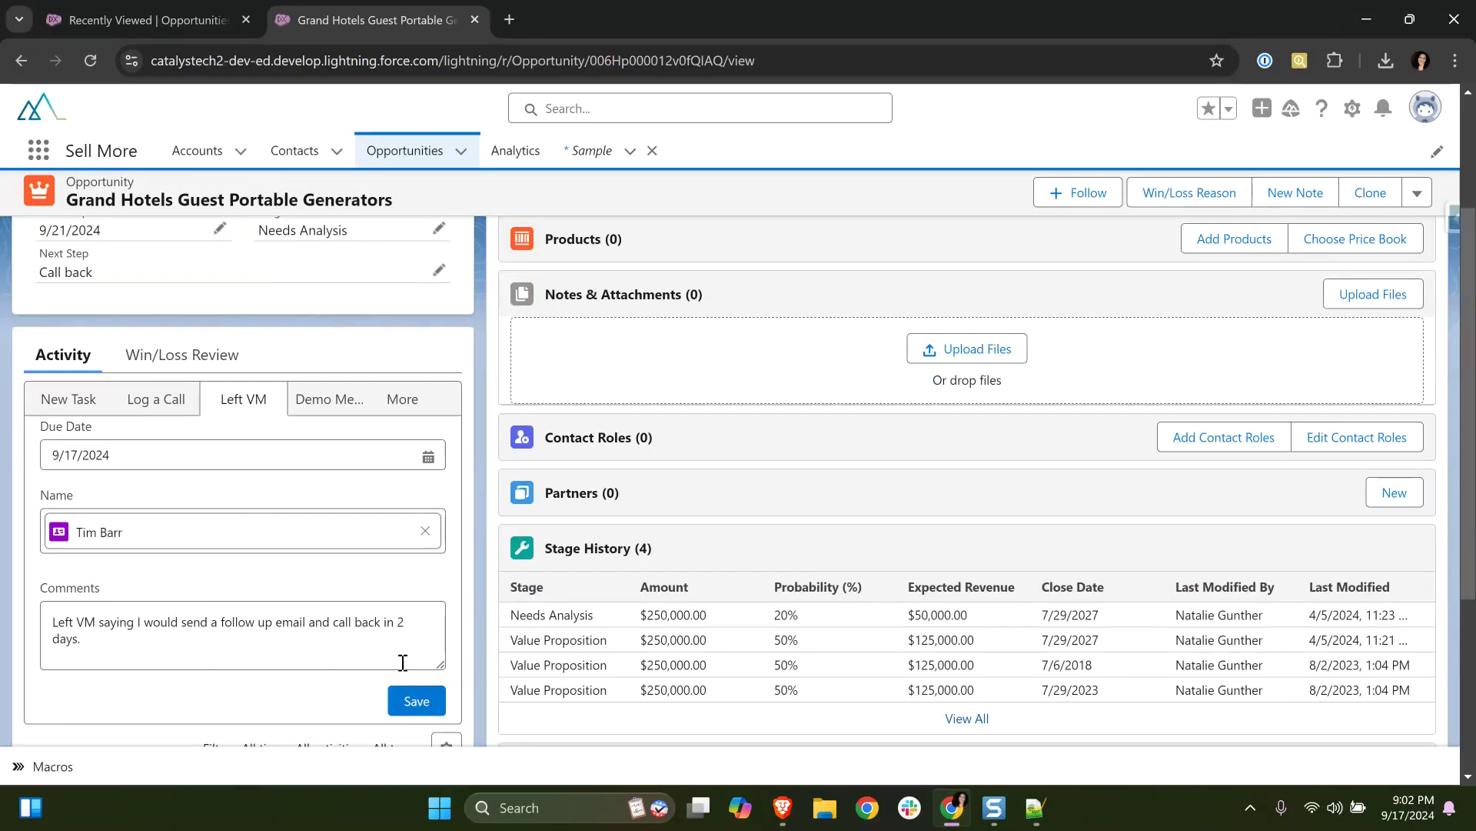
left_click(417, 701)
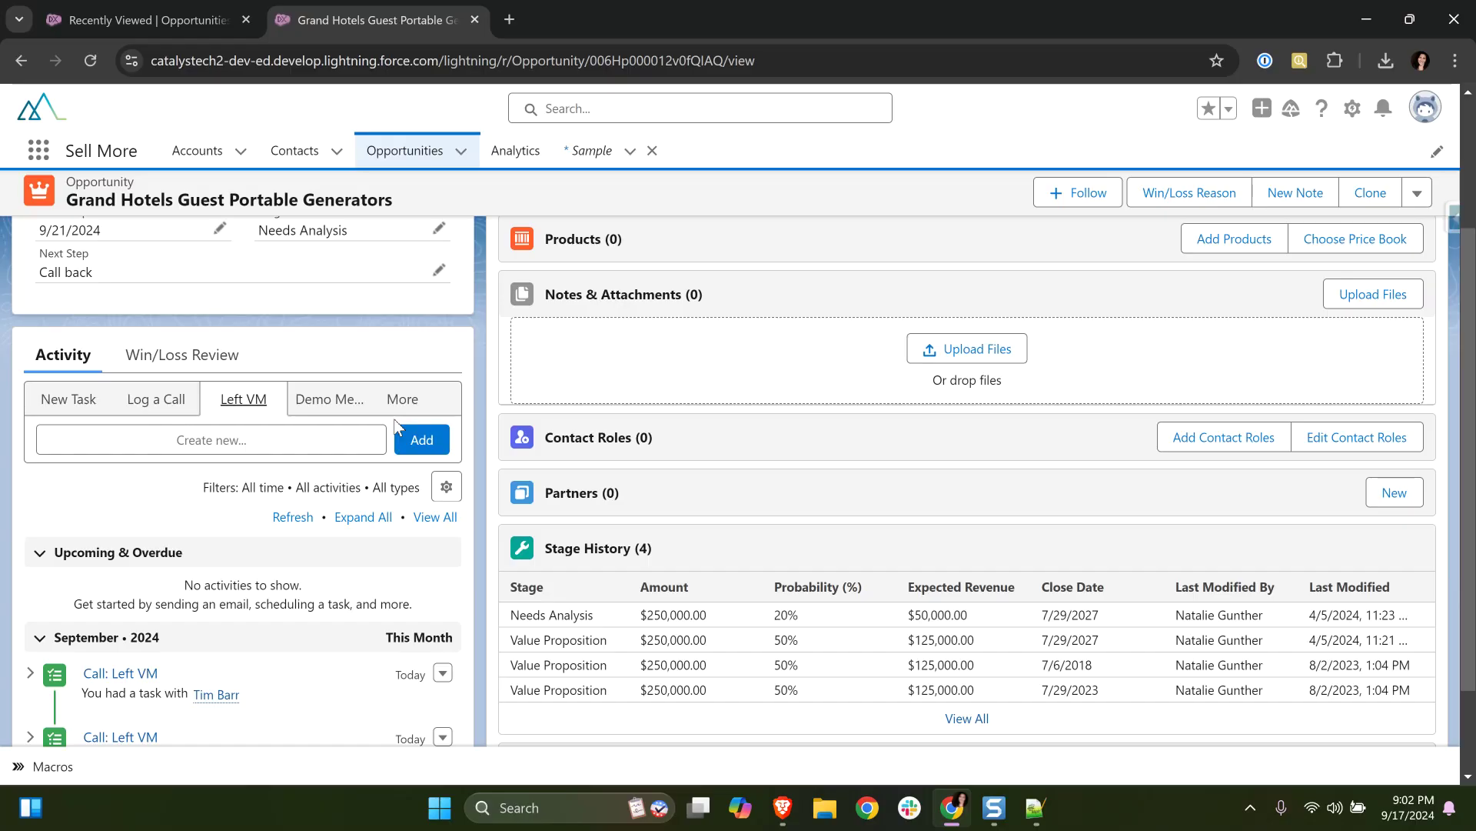
Open the Opportunity object's Buttons, Links, and Actions in Setup
scroll(314, 348, "up", 3)
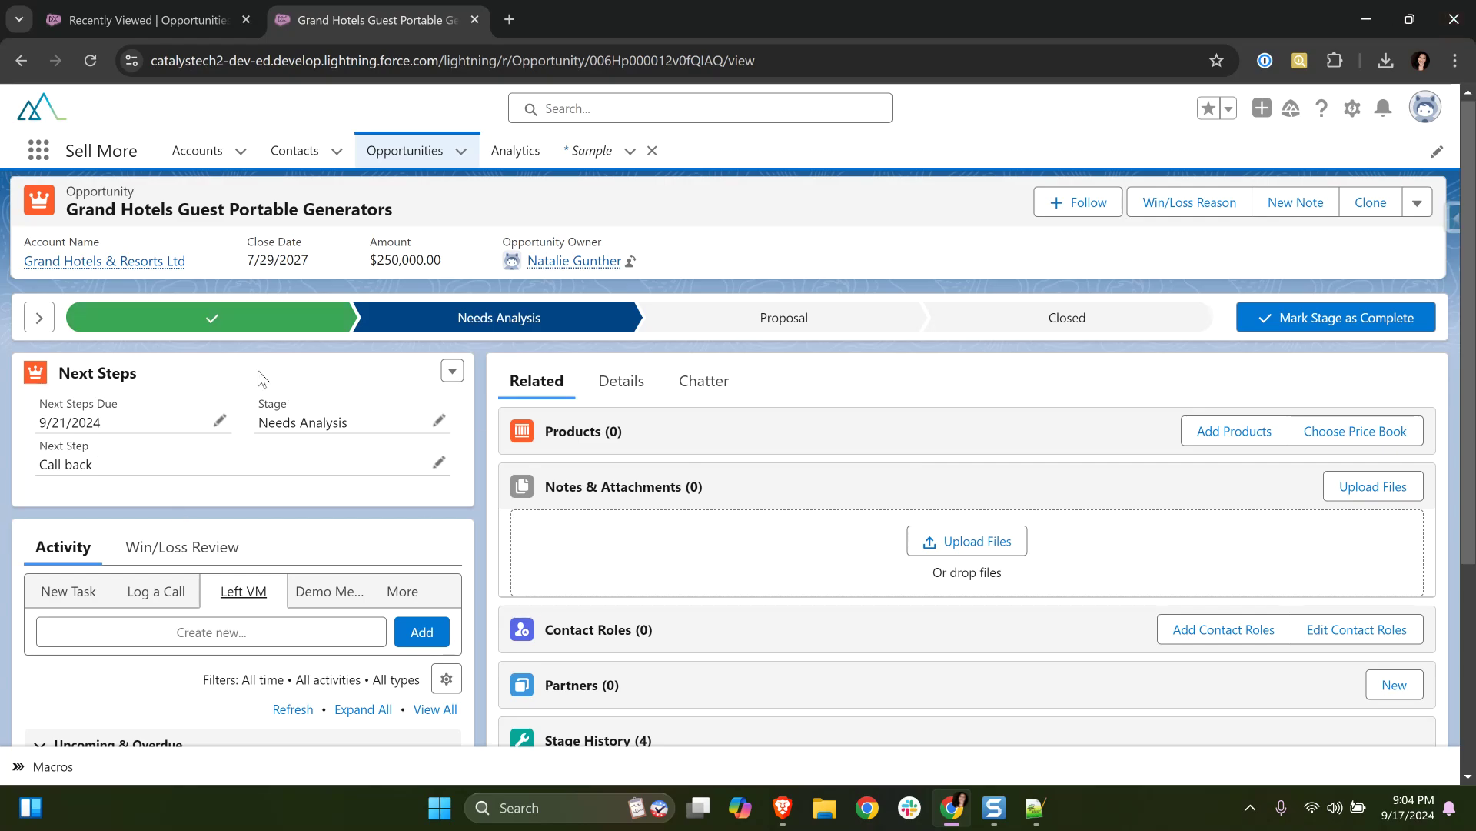
left_click(1355, 123)
left_click(1246, 373)
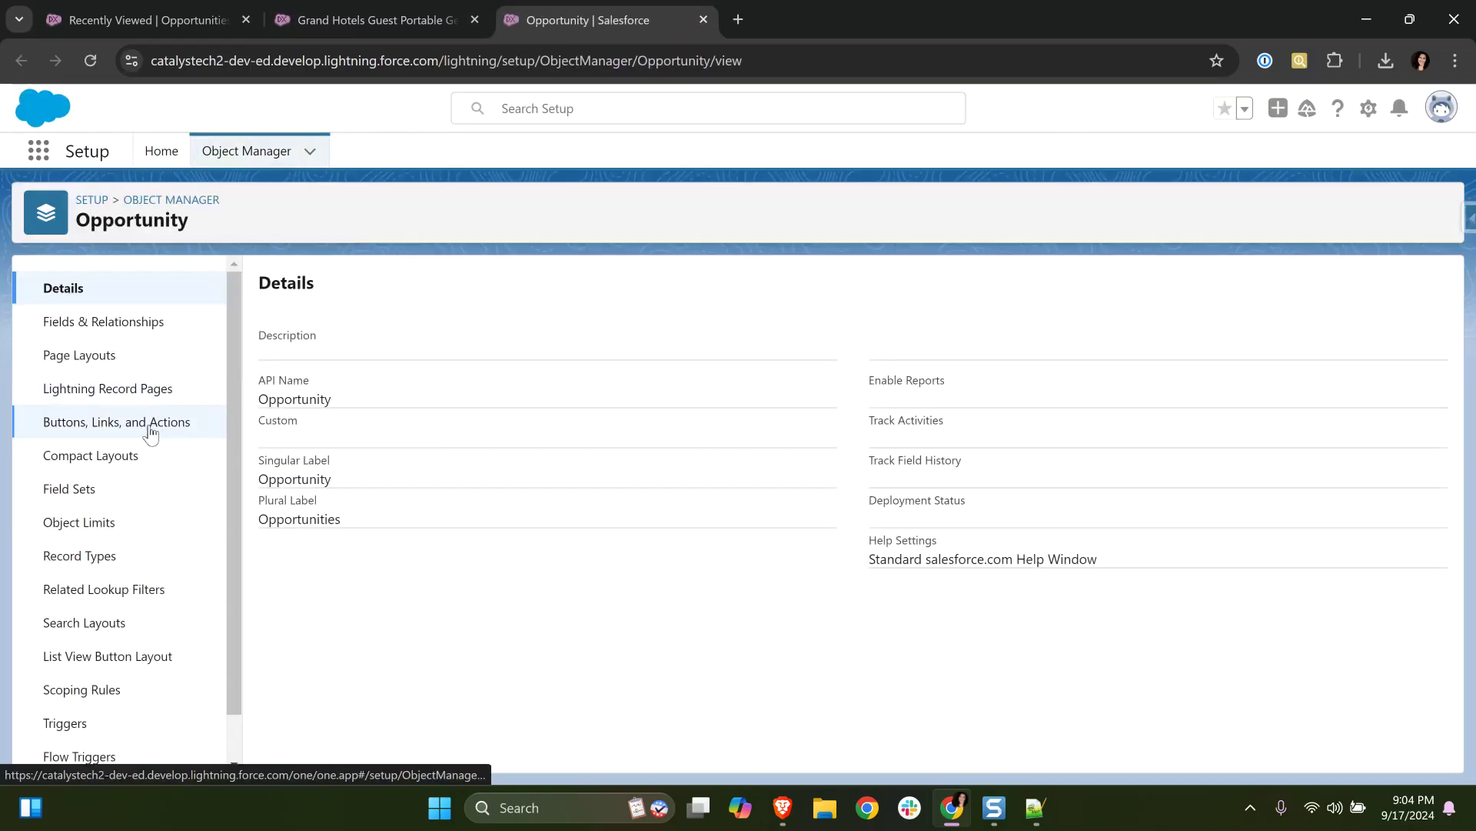
left_click(192, 430)
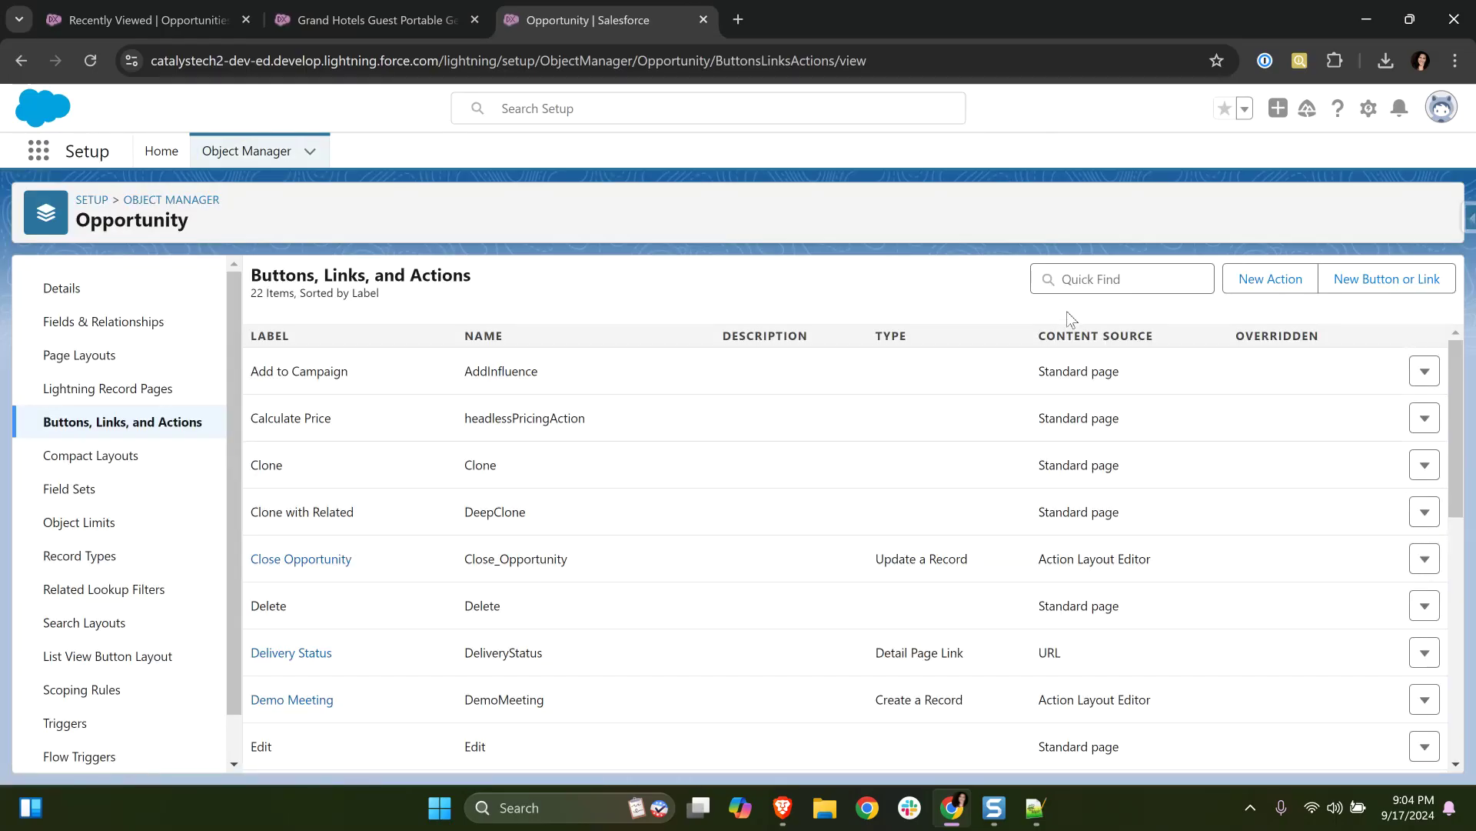
Create and save a new Opportunity action of type Update a Record, labelled Next Steps2
left_click(1241, 291)
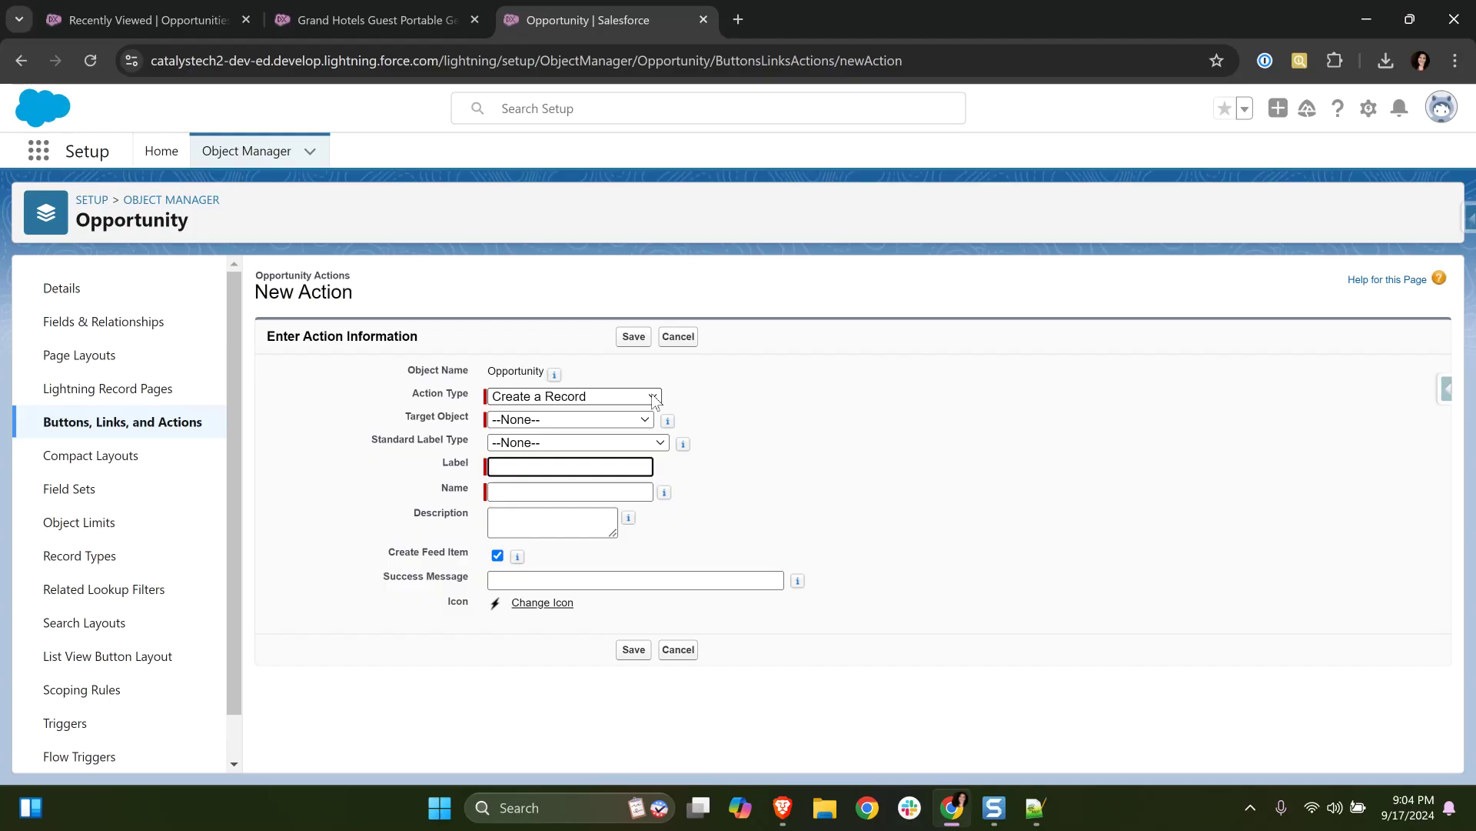
left_click(653, 396)
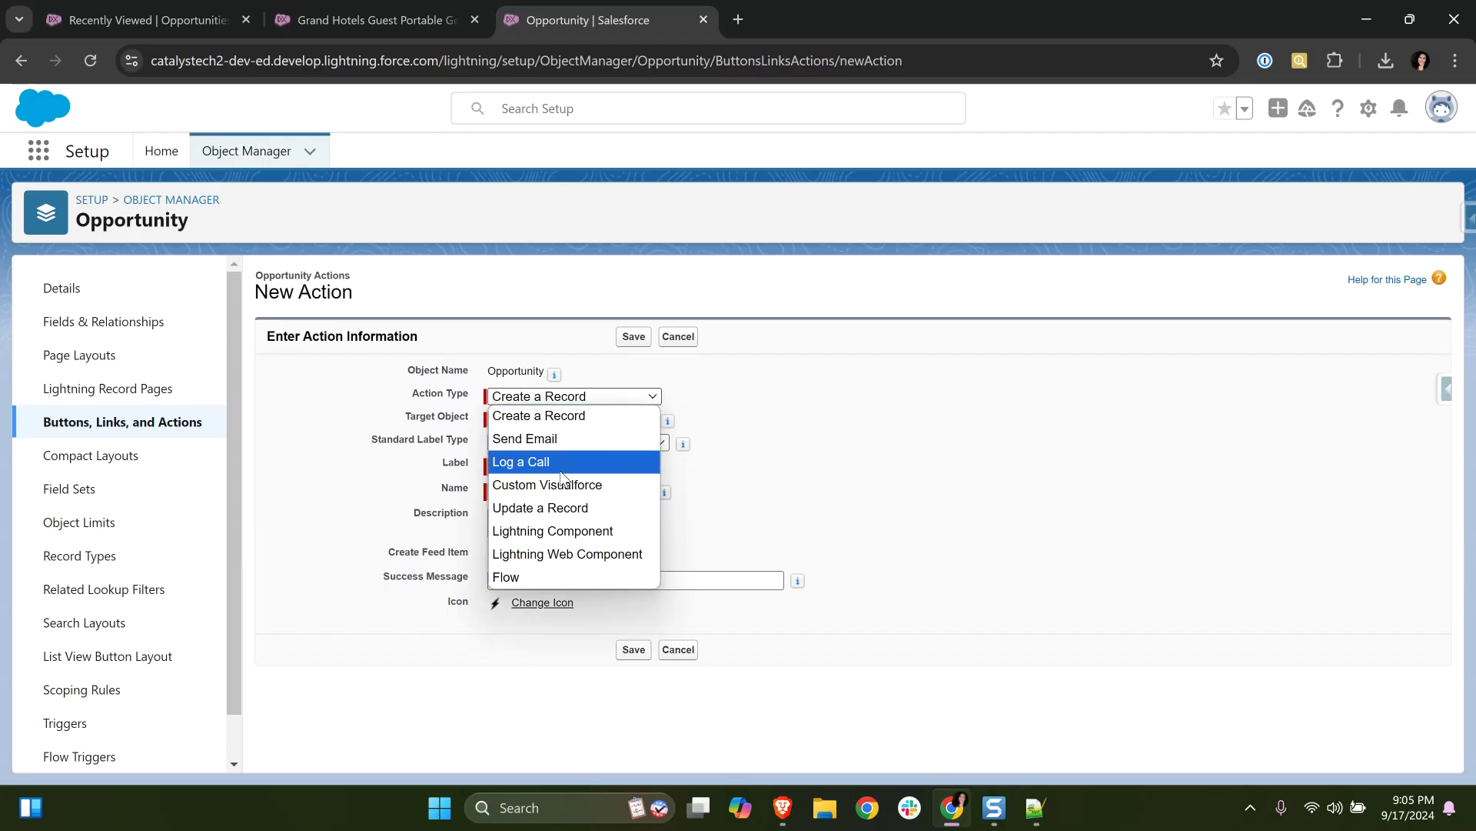
left_click(514, 509)
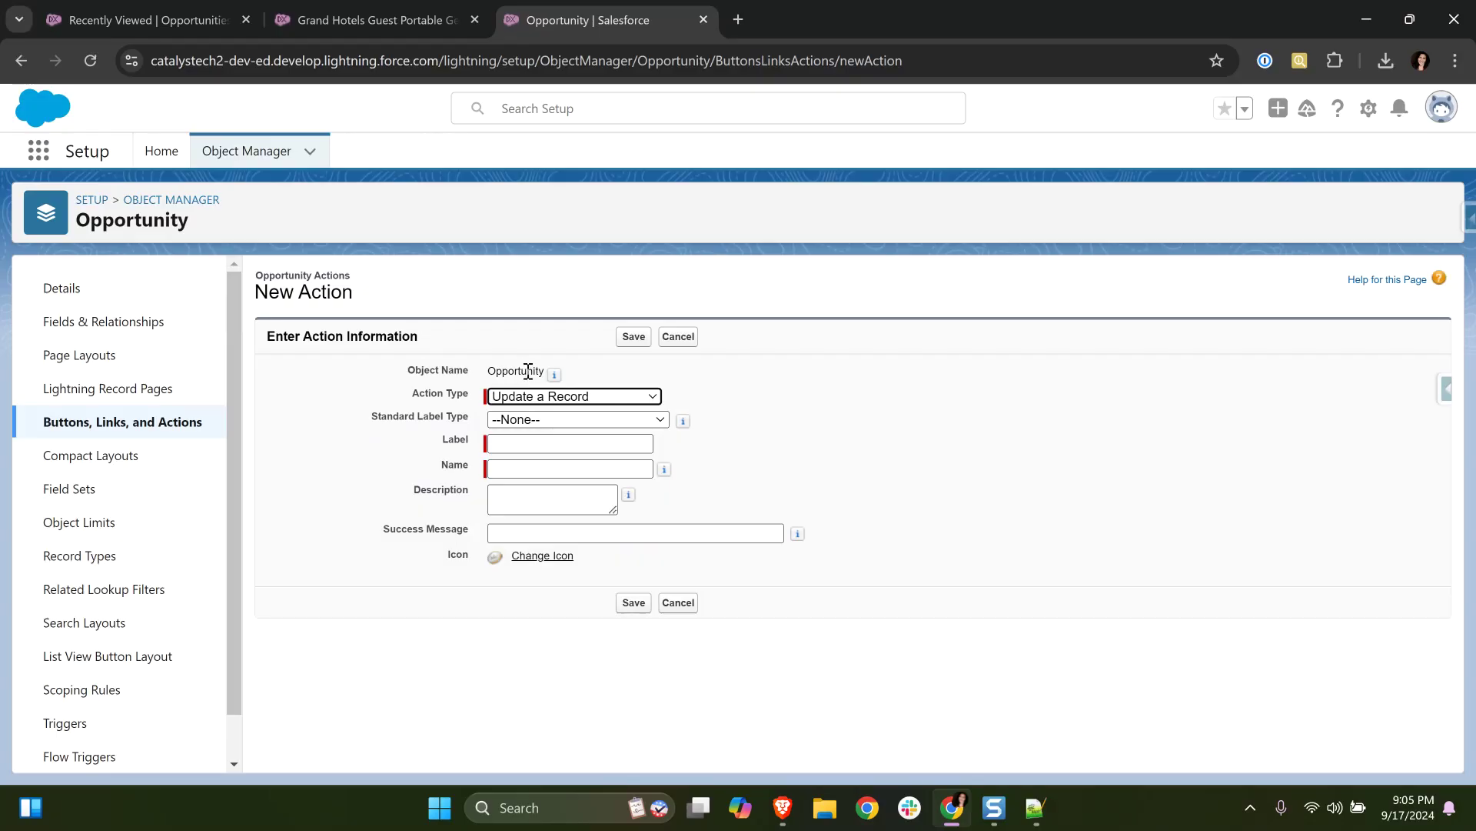
left_click(567, 444)
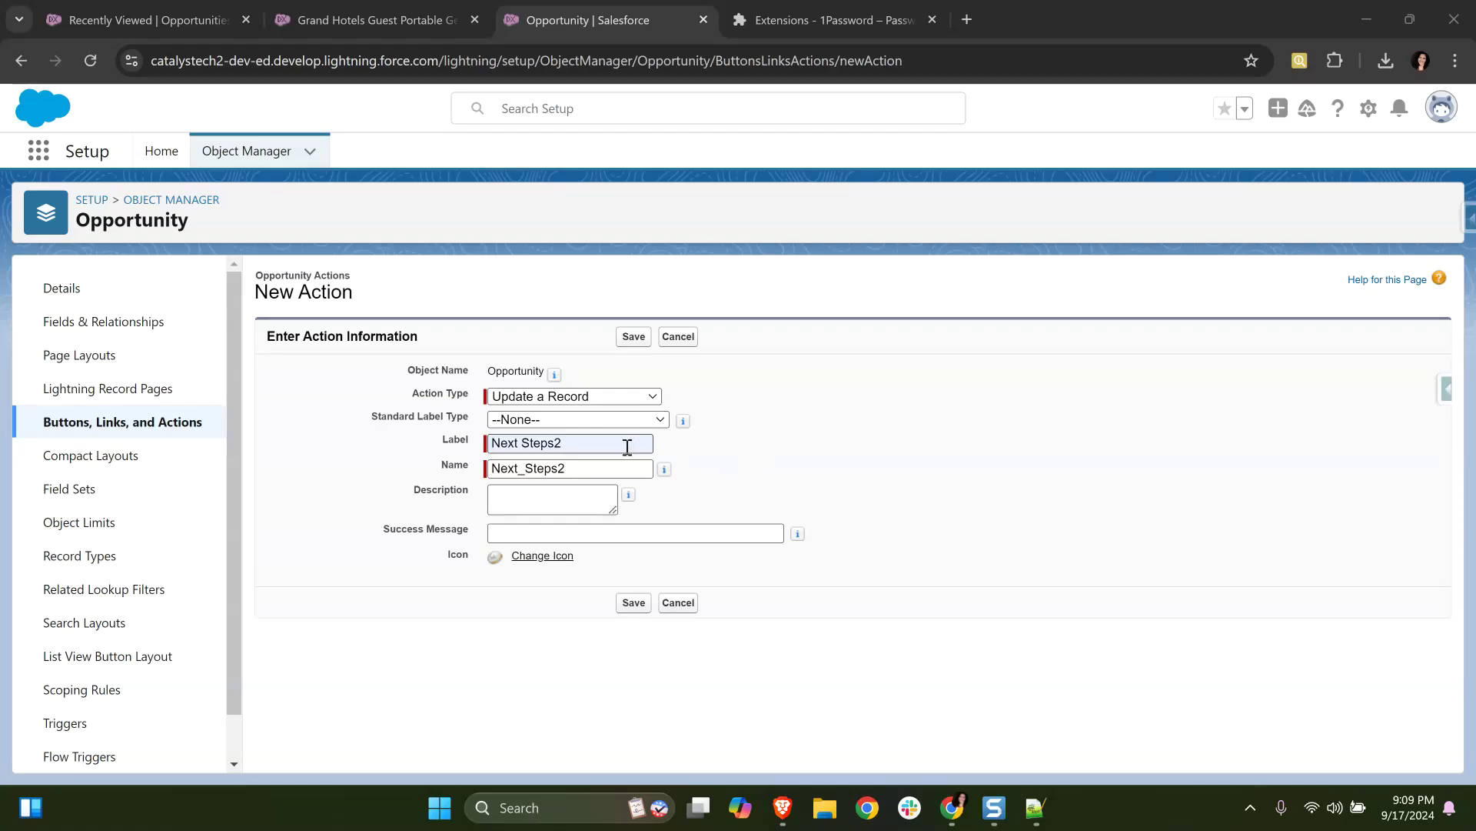
left_click(631, 604)
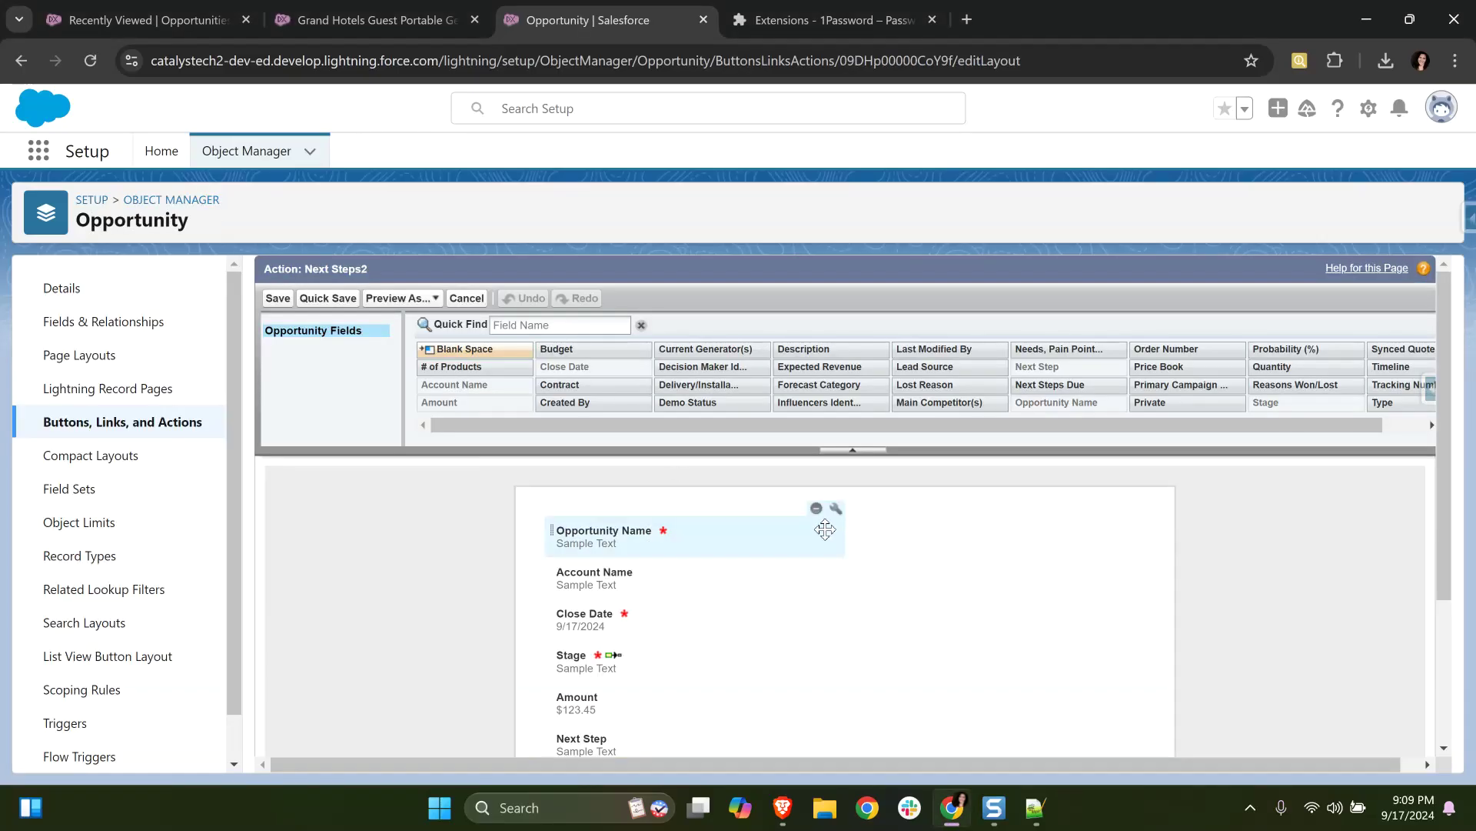
Remove Opportunity Name, Account Name, Close Date and Amount from the action layout and move Stage below Next Step
left_click(817, 510)
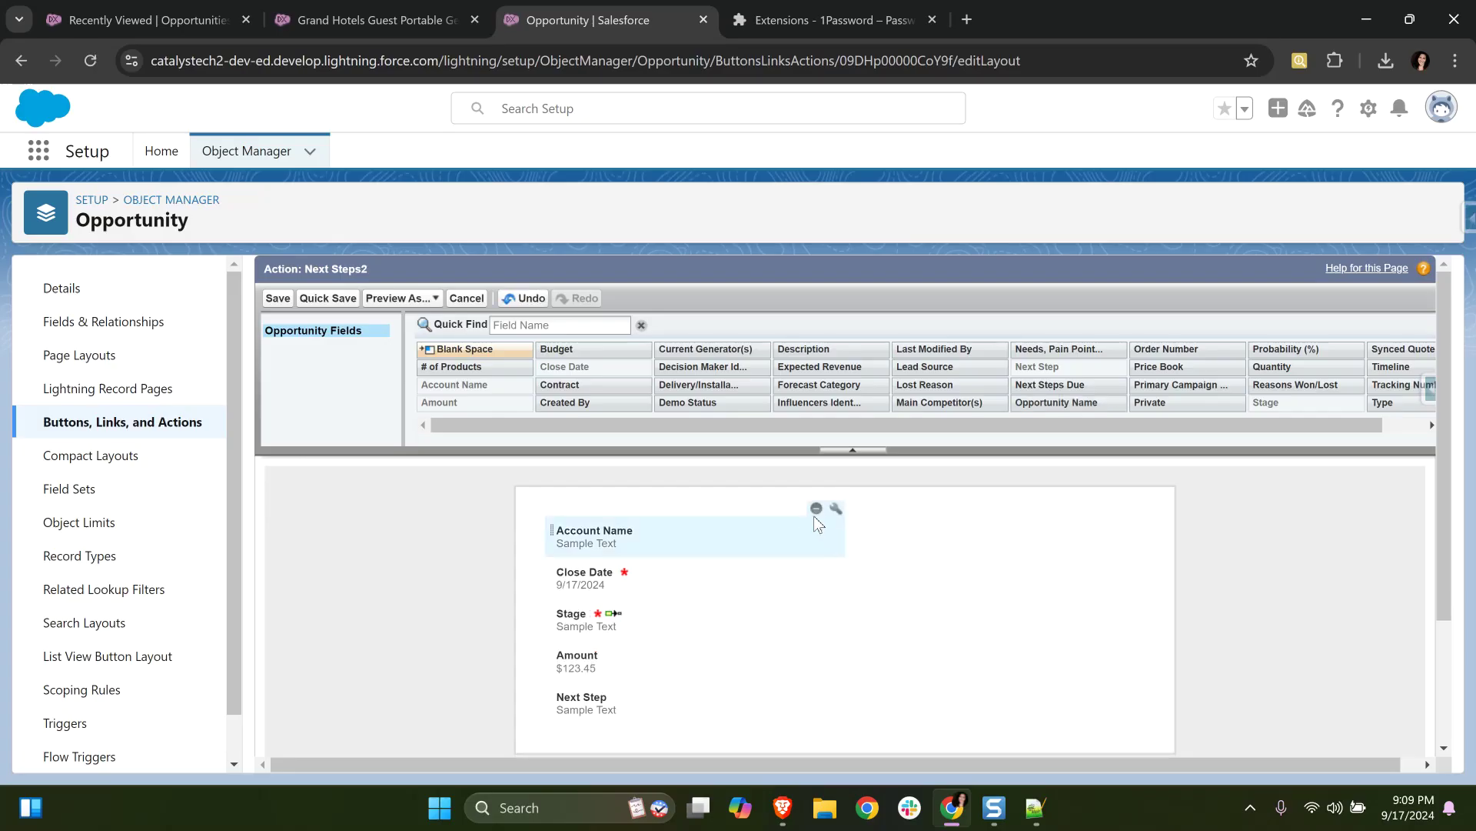
left_click(814, 511)
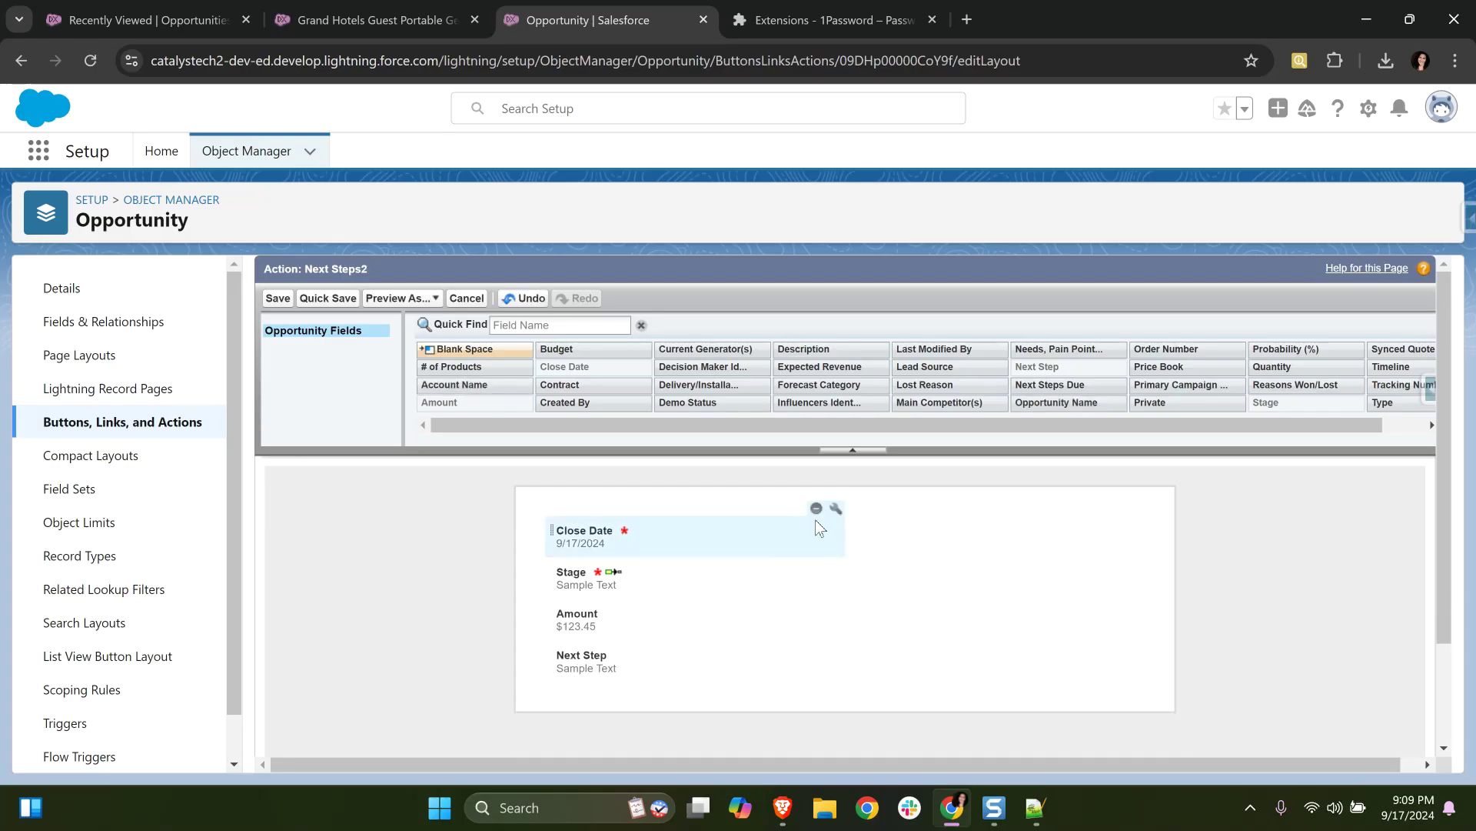
left_click(815, 511)
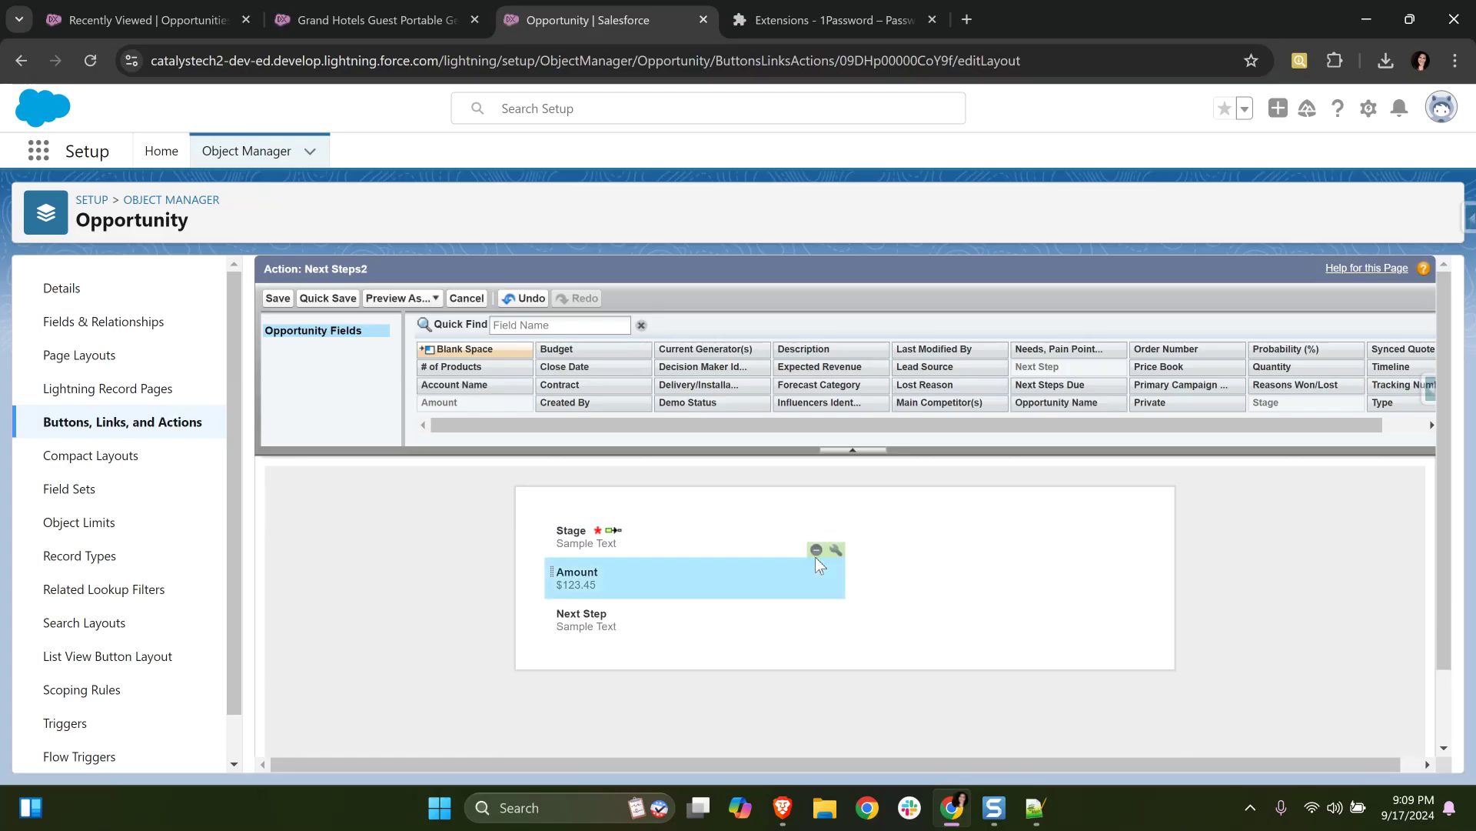
left_click(816, 550)
left_click_drag(666, 525, 741, 596)
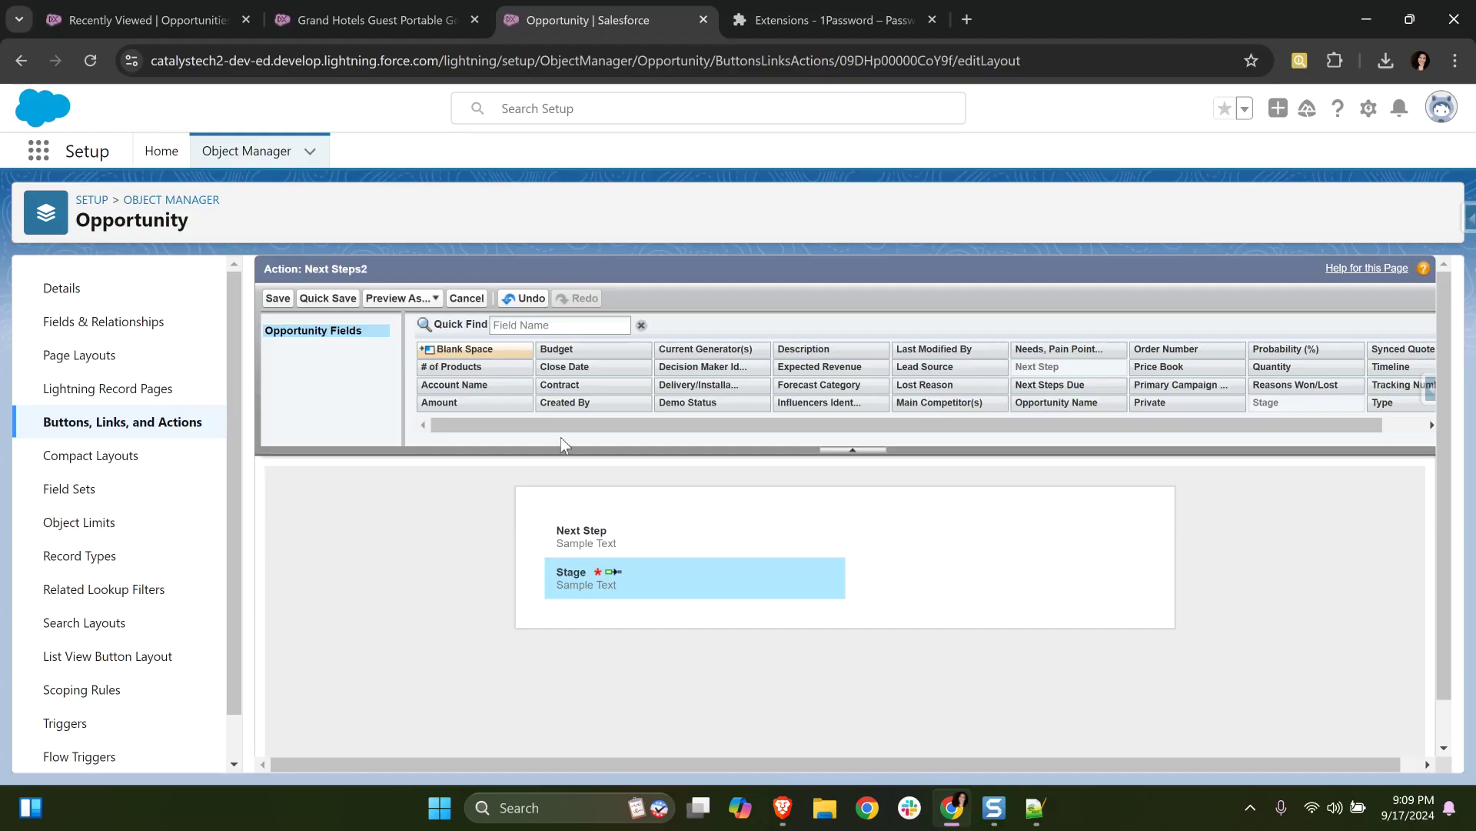
Find the Next Steps Due field with "nex" and add it to the action layout between Next Step and Stage
left_click(597, 328)
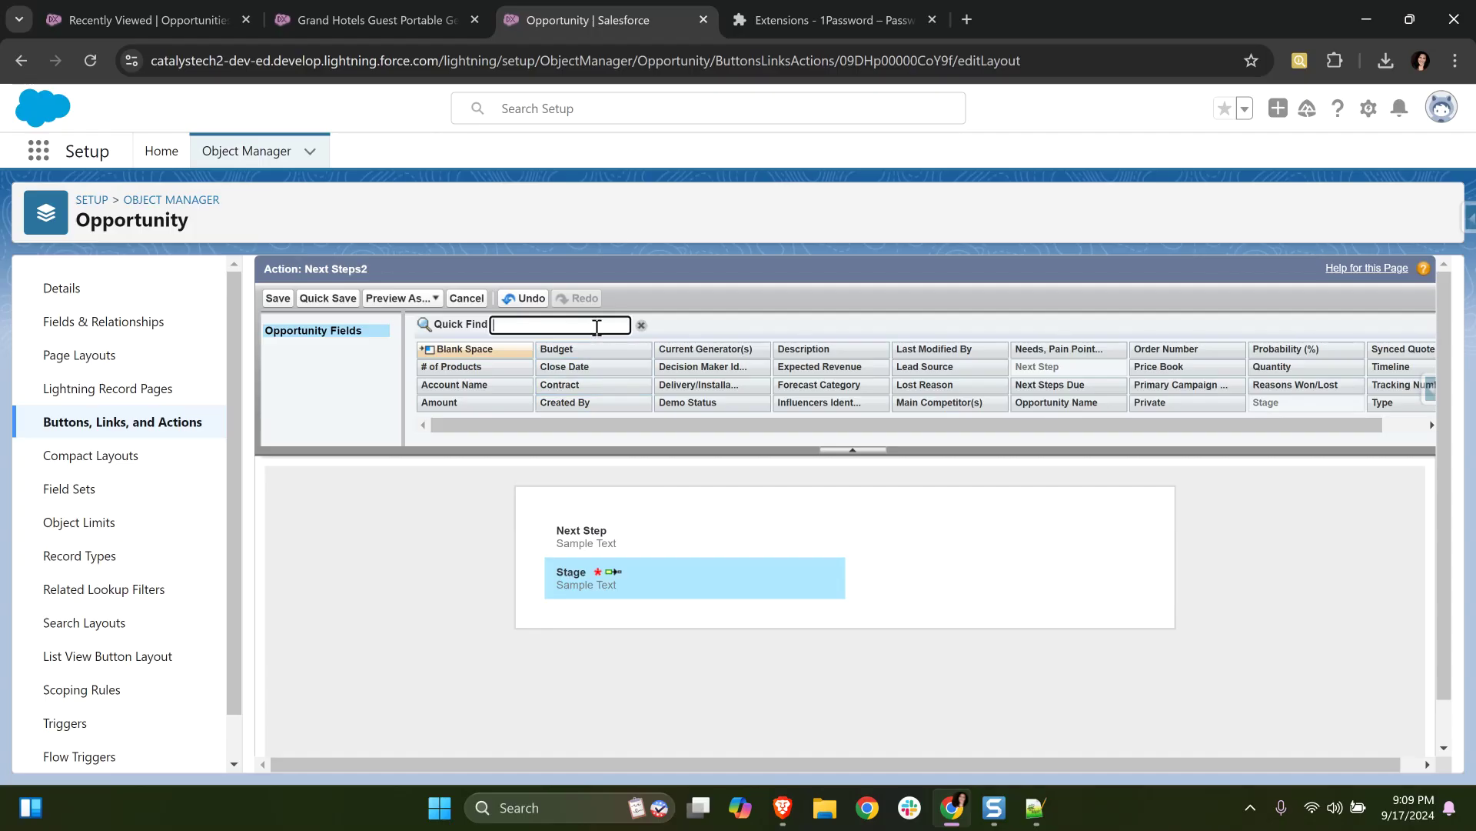
type("nex")
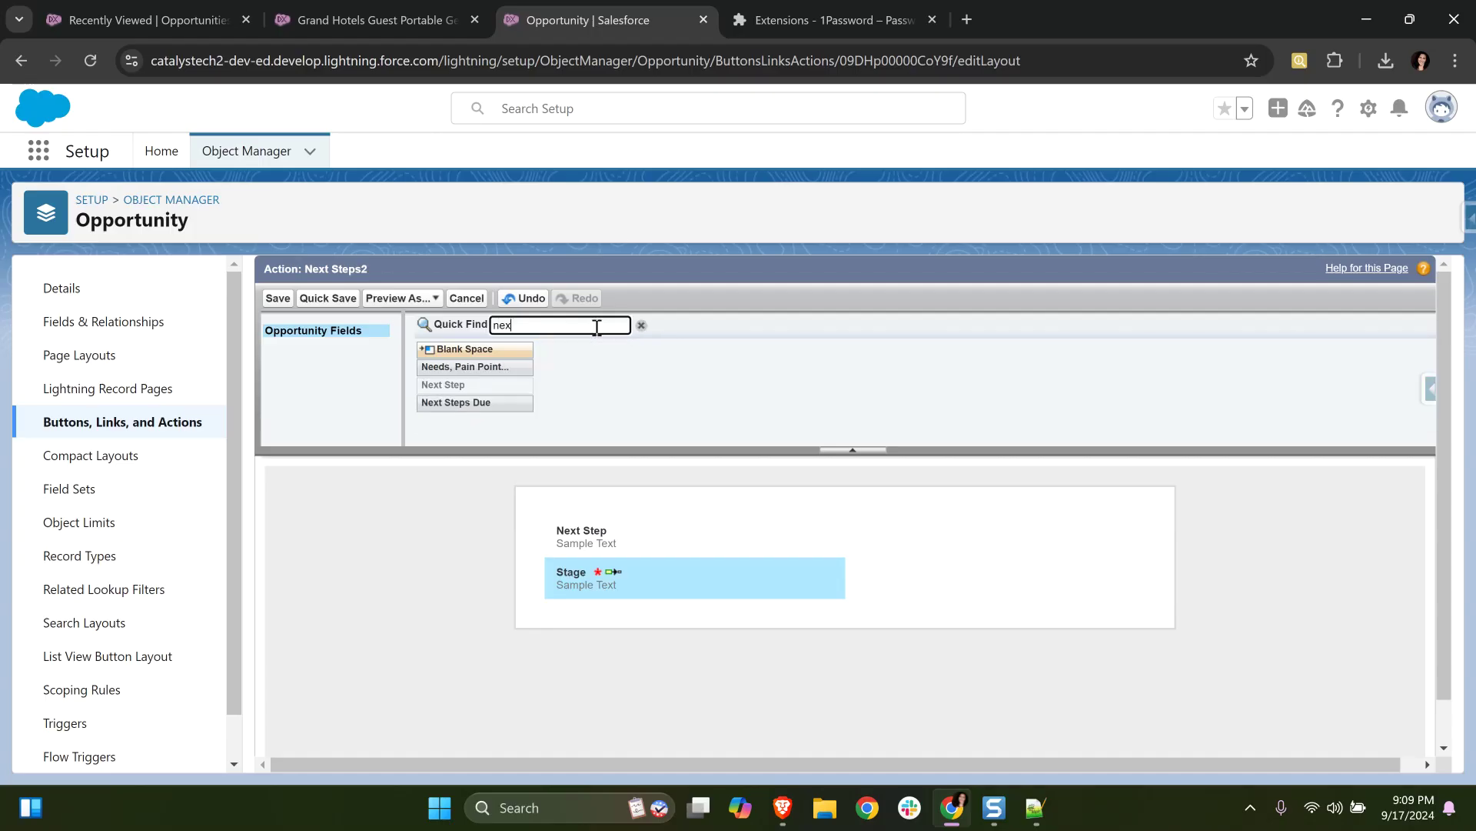
left_click_drag(512, 386, 681, 525)
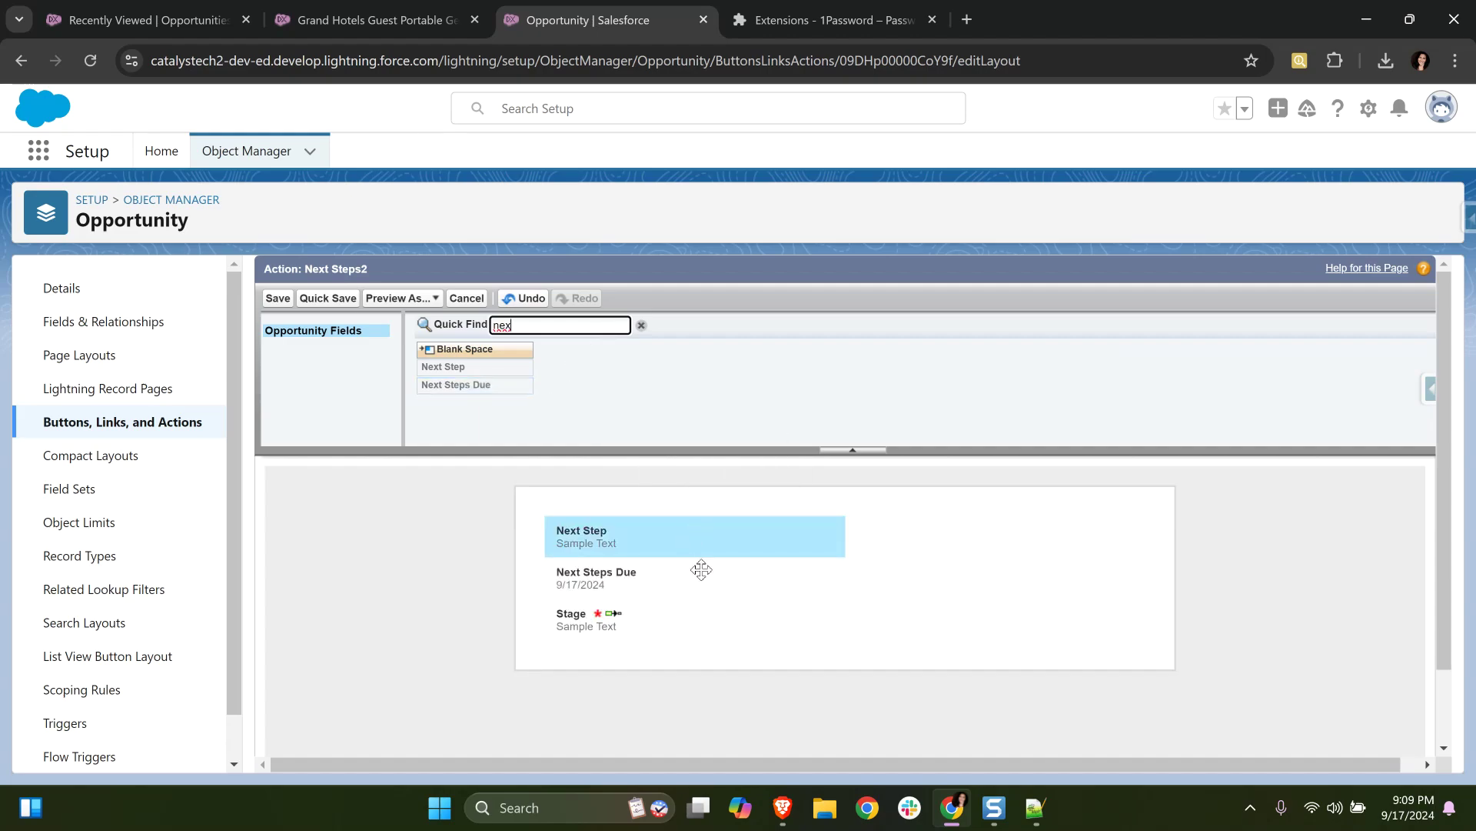
mouse_move(846, 535)
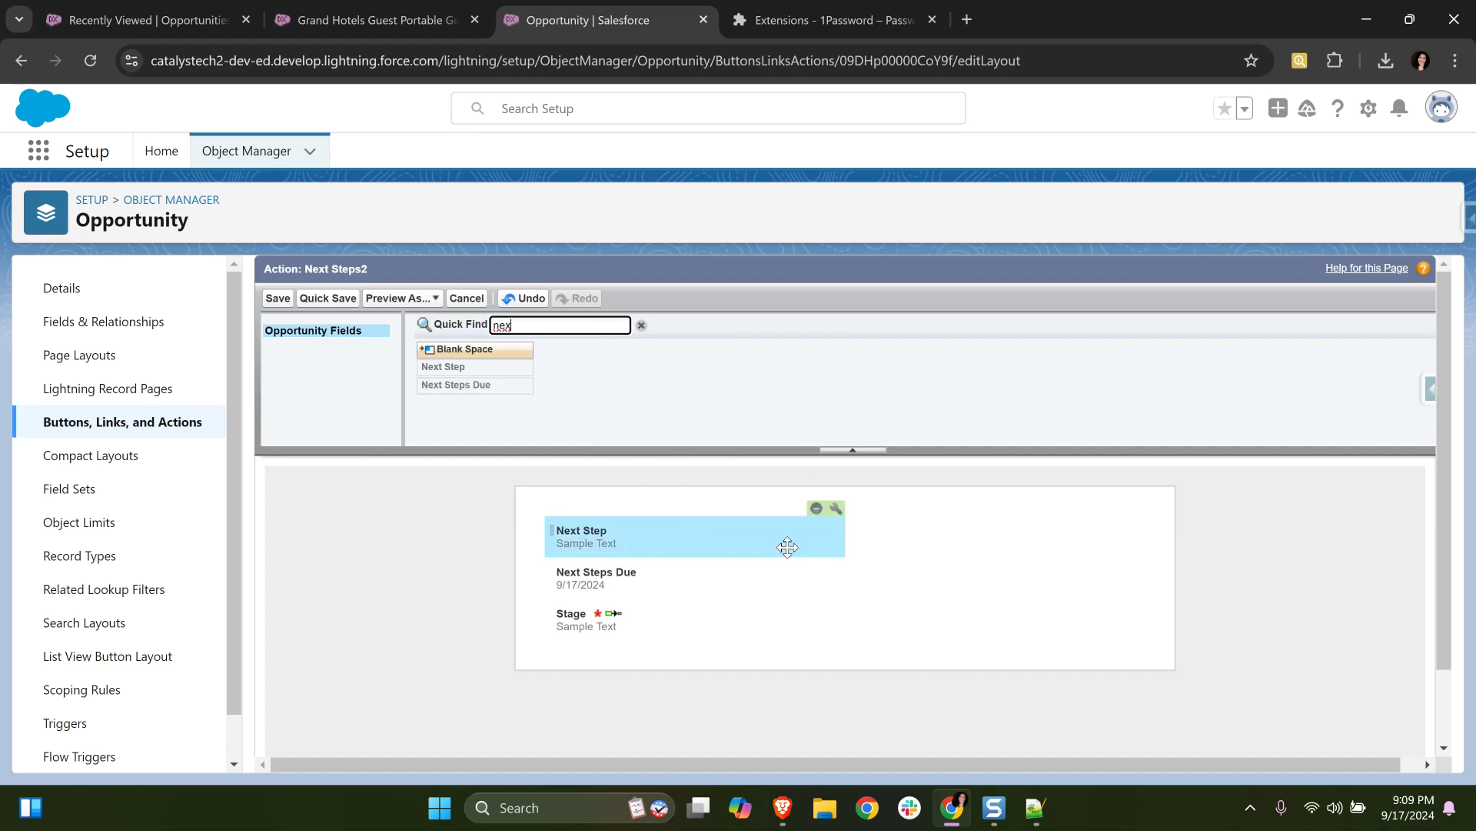
Make Next Step and Next Steps Due required in the Next Steps2 action layout and save it without Close Date and Opportunity Name
left_click(841, 516)
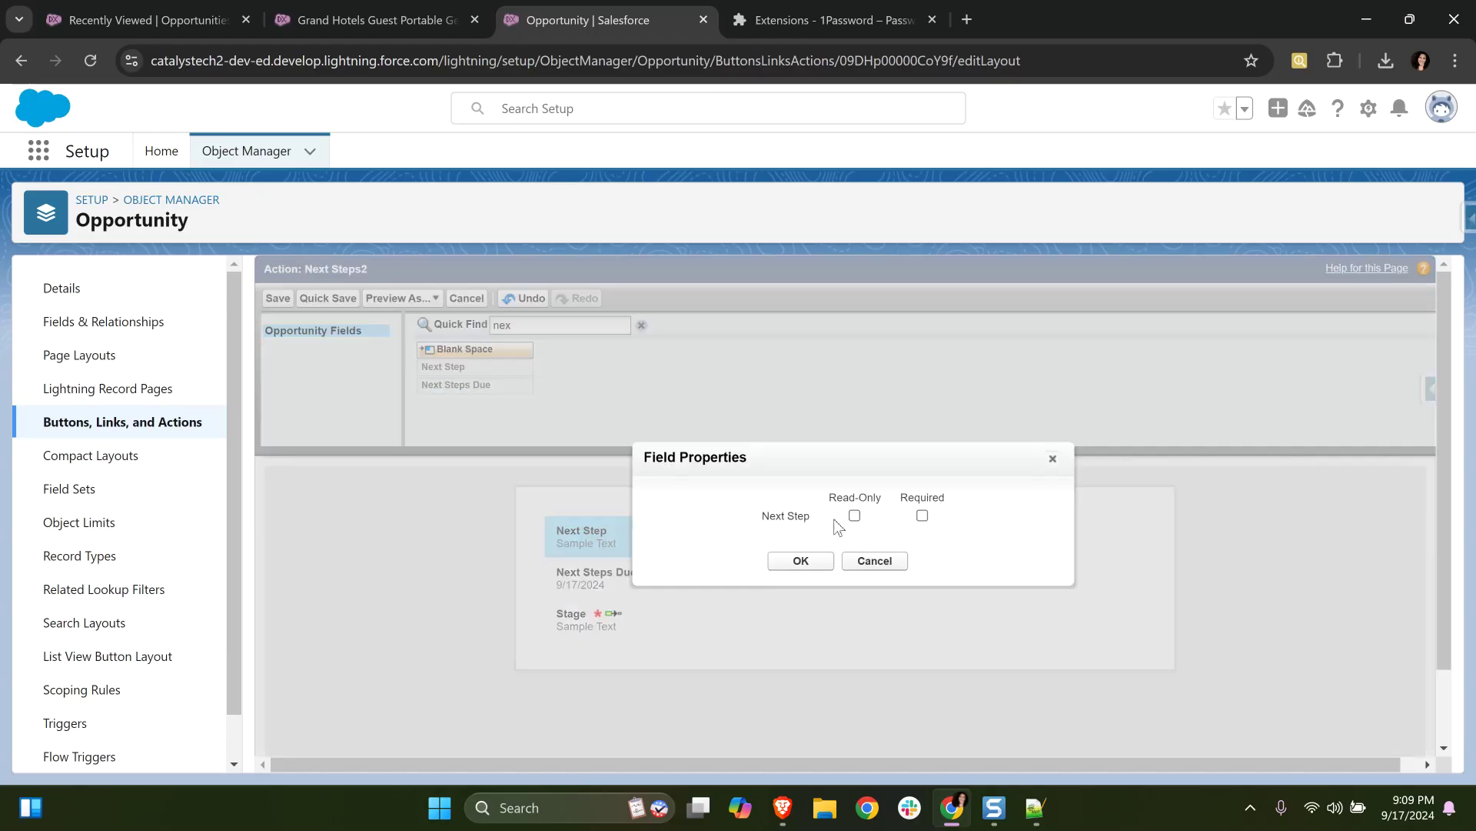
left_click(922, 516)
left_click(801, 560)
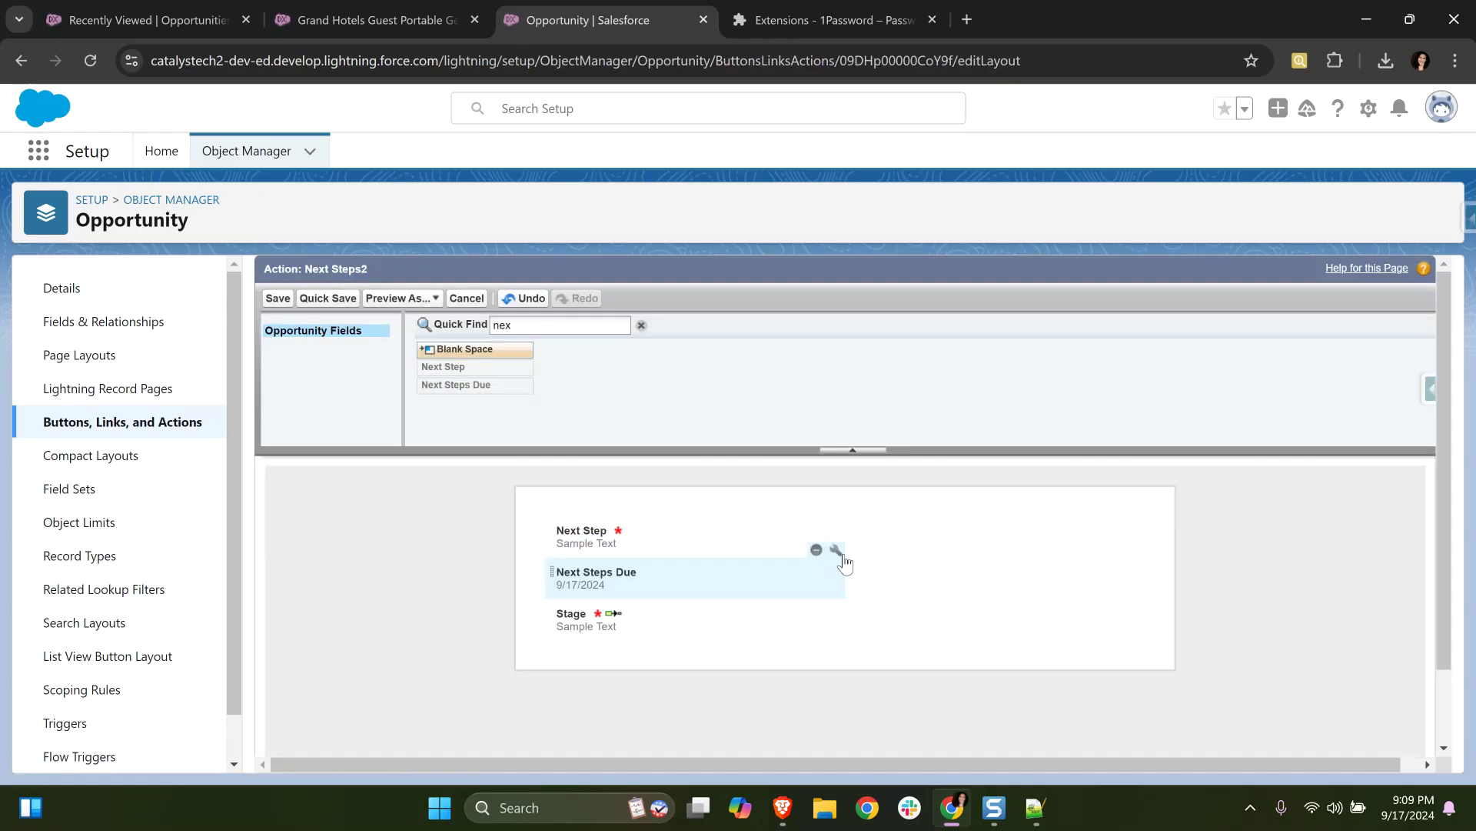
left_click(839, 551)
left_click(936, 515)
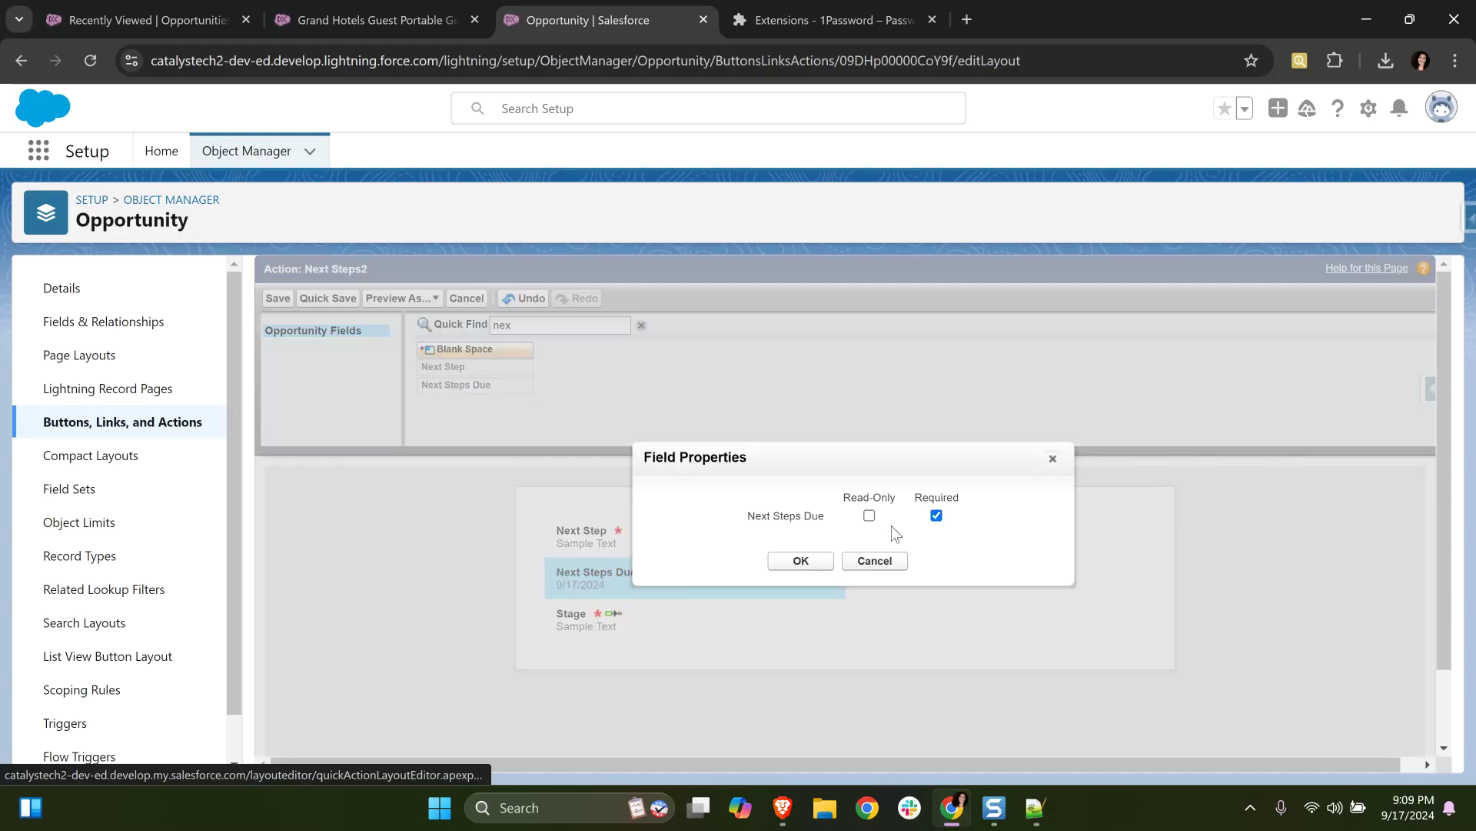
left_click(801, 560)
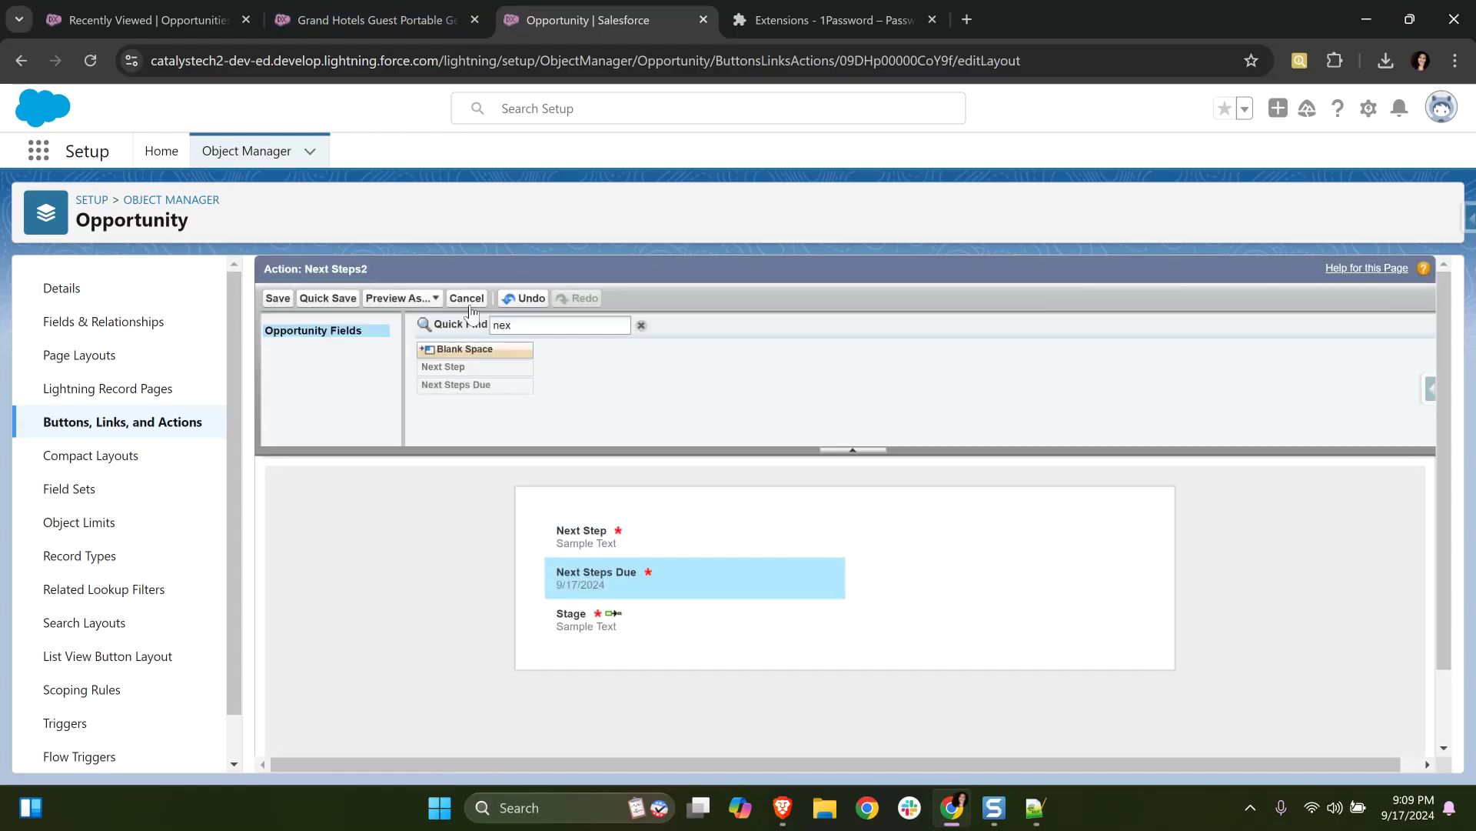
left_click(275, 298)
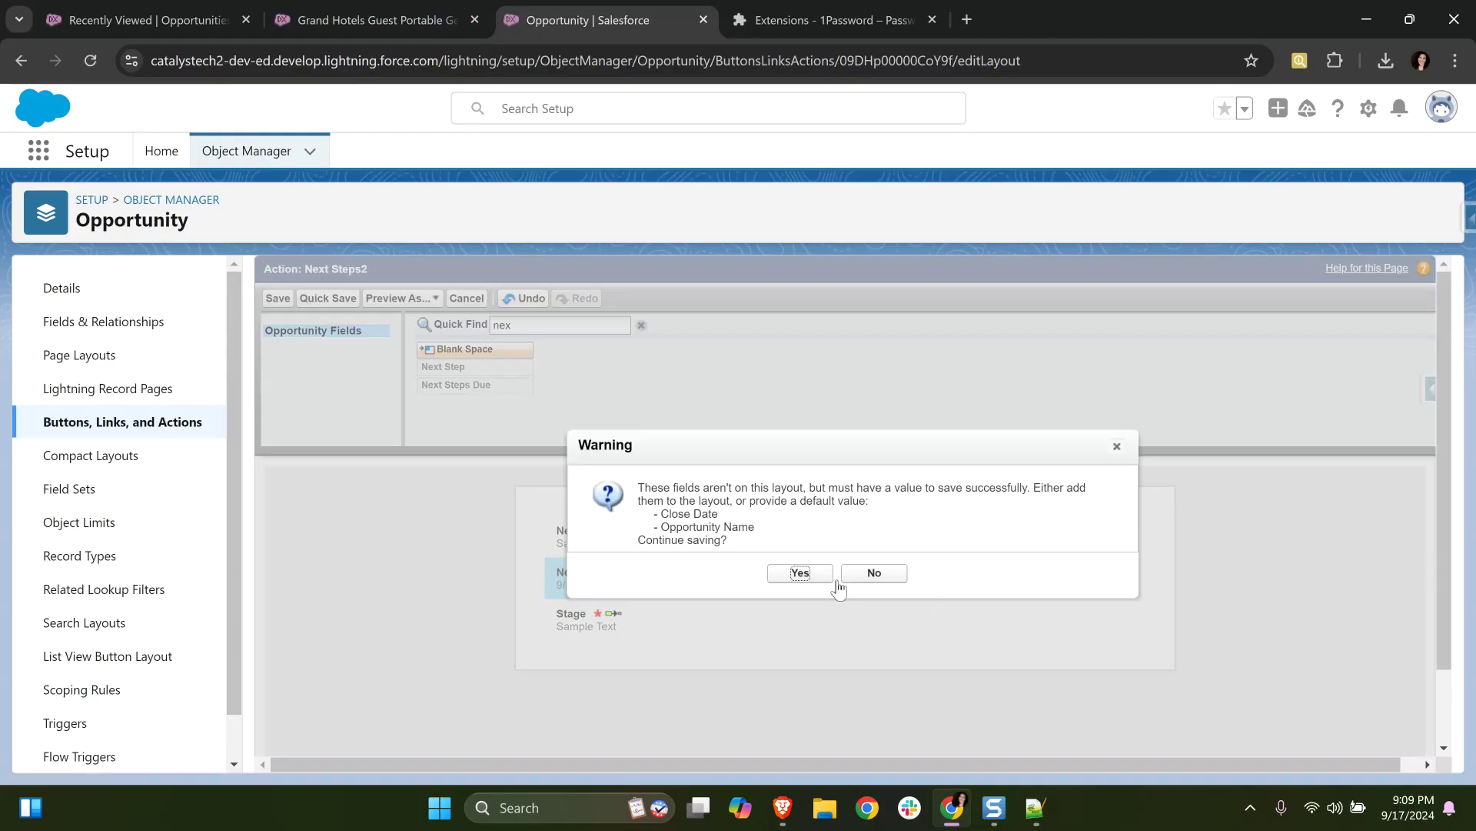
left_click(800, 574)
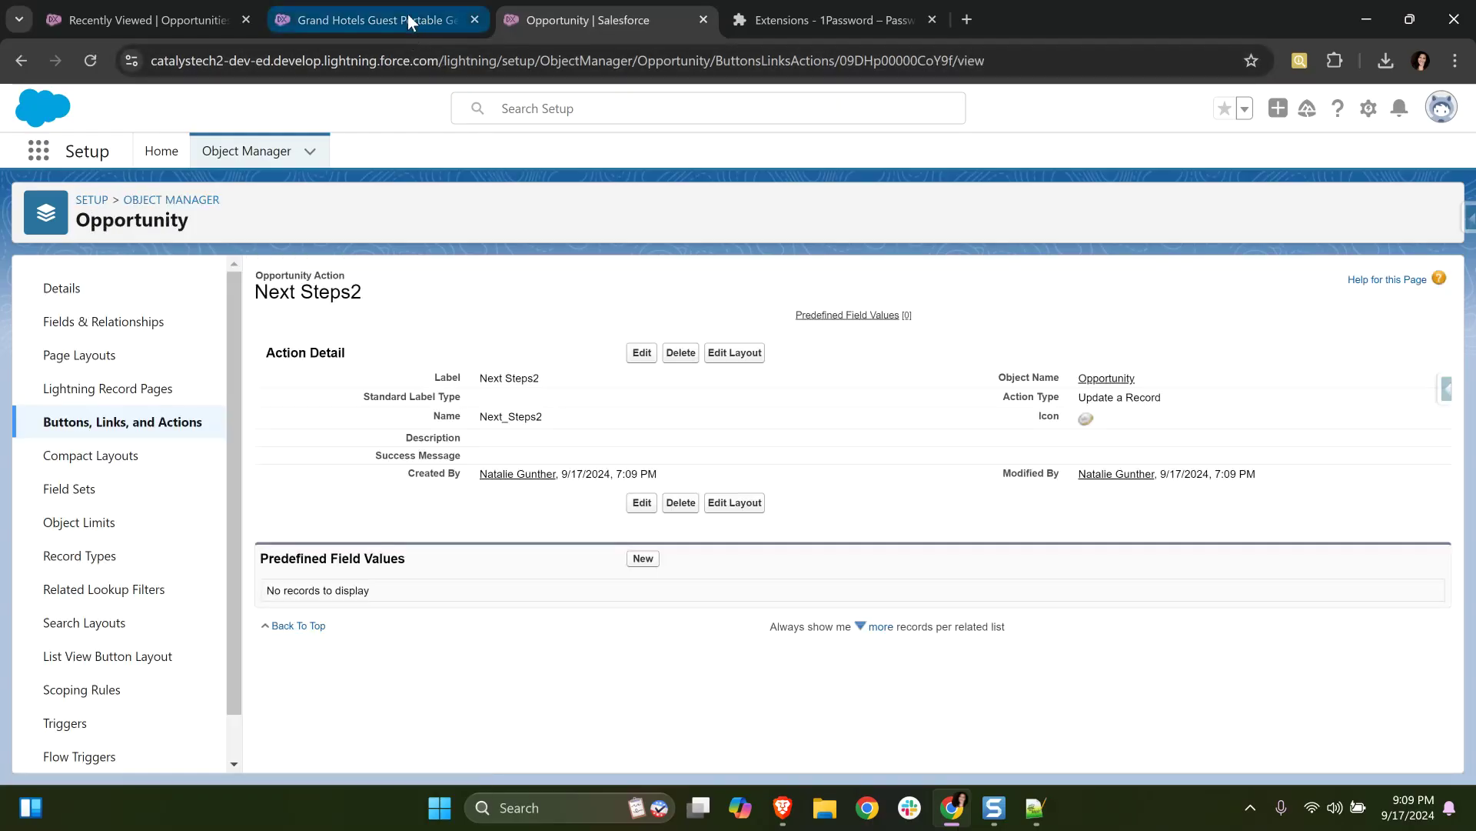
Switch to the Grand Hotels Guest Portable Generators opportunity, discard its open edit, and inspect inline editing in the Next Steps component before cancelling
left_click(408, 16)
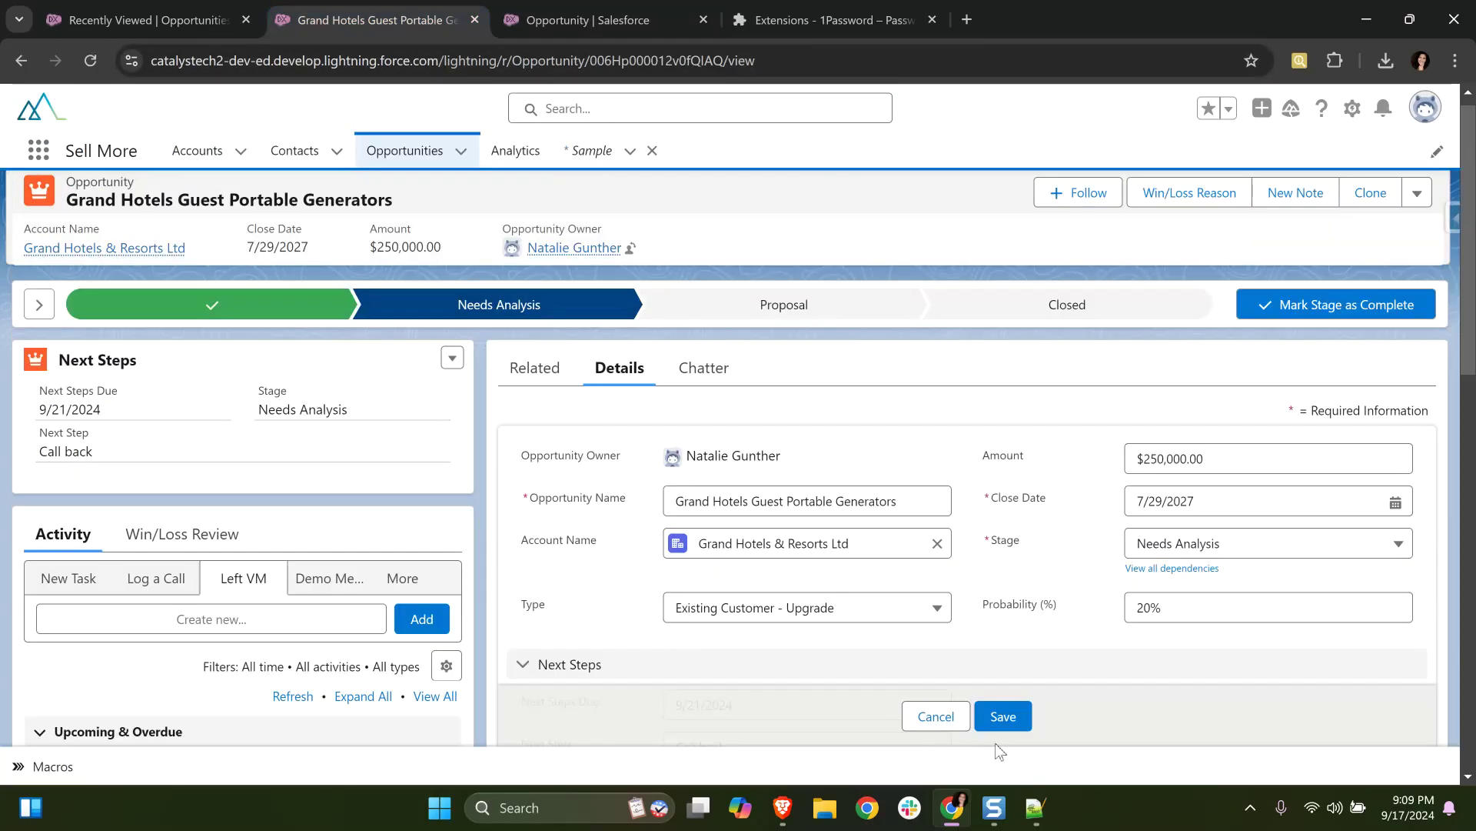
left_click(935, 717)
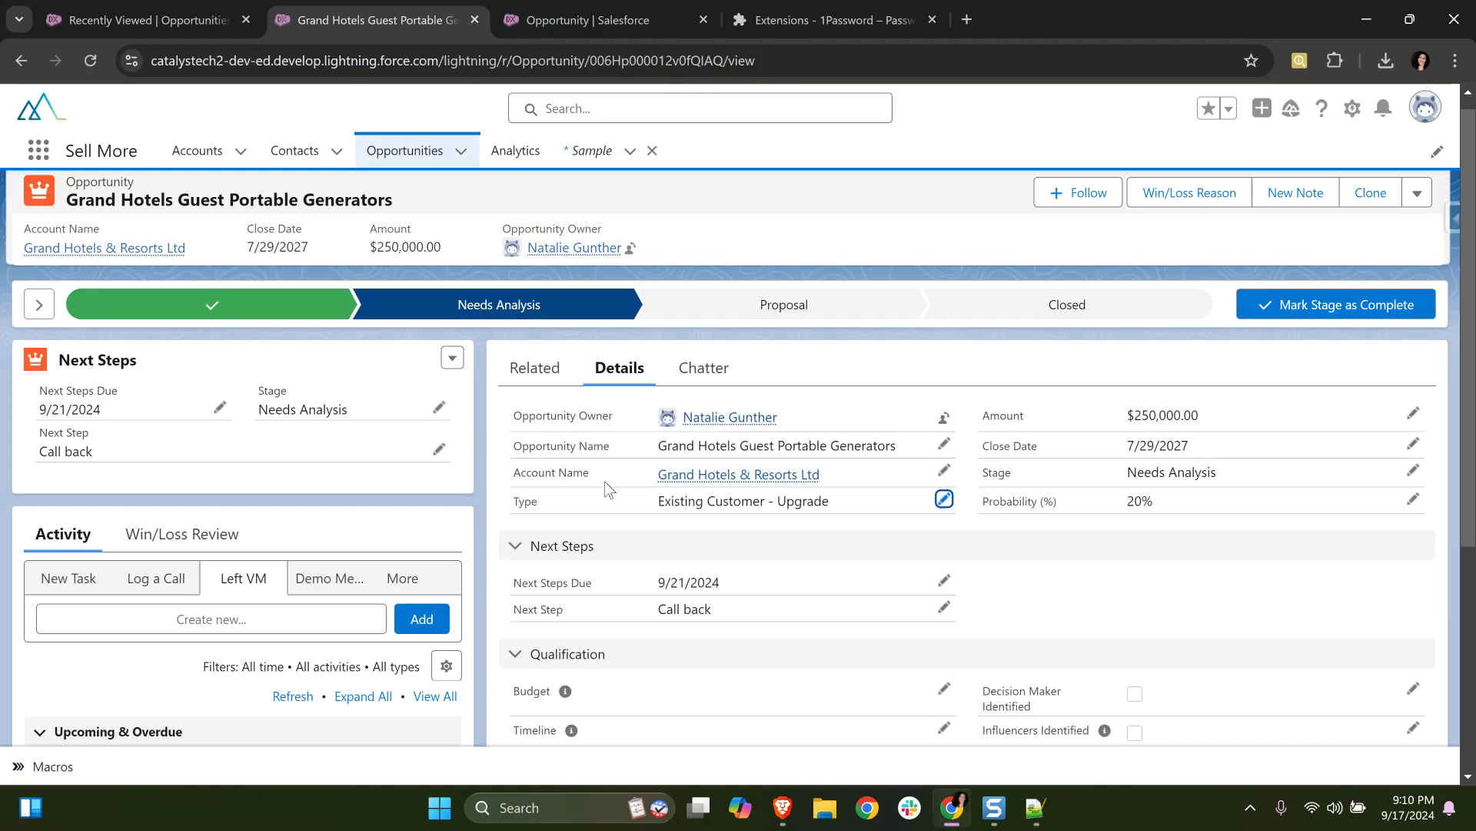
left_click(438, 449)
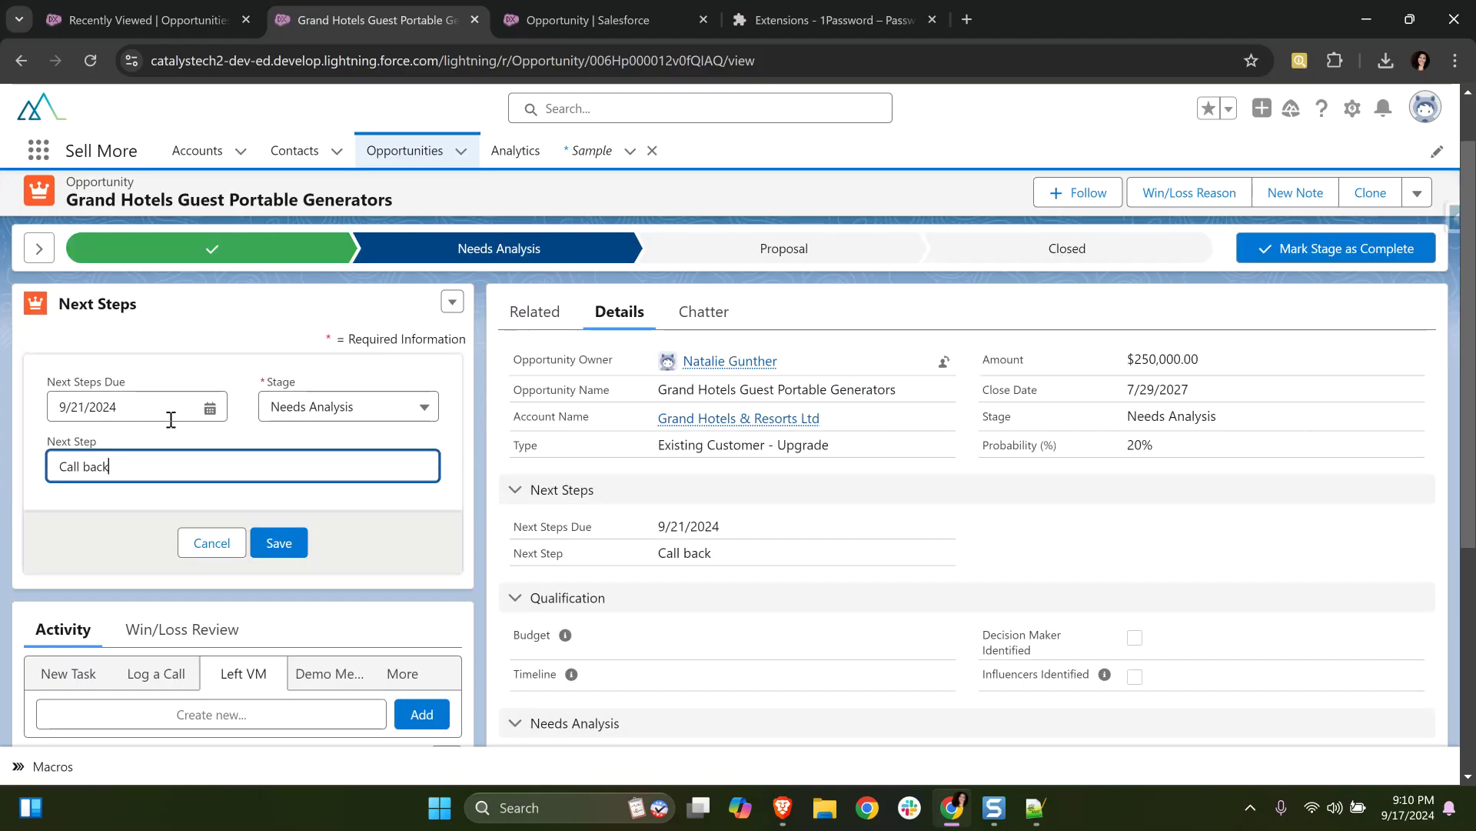
left_click(944, 467)
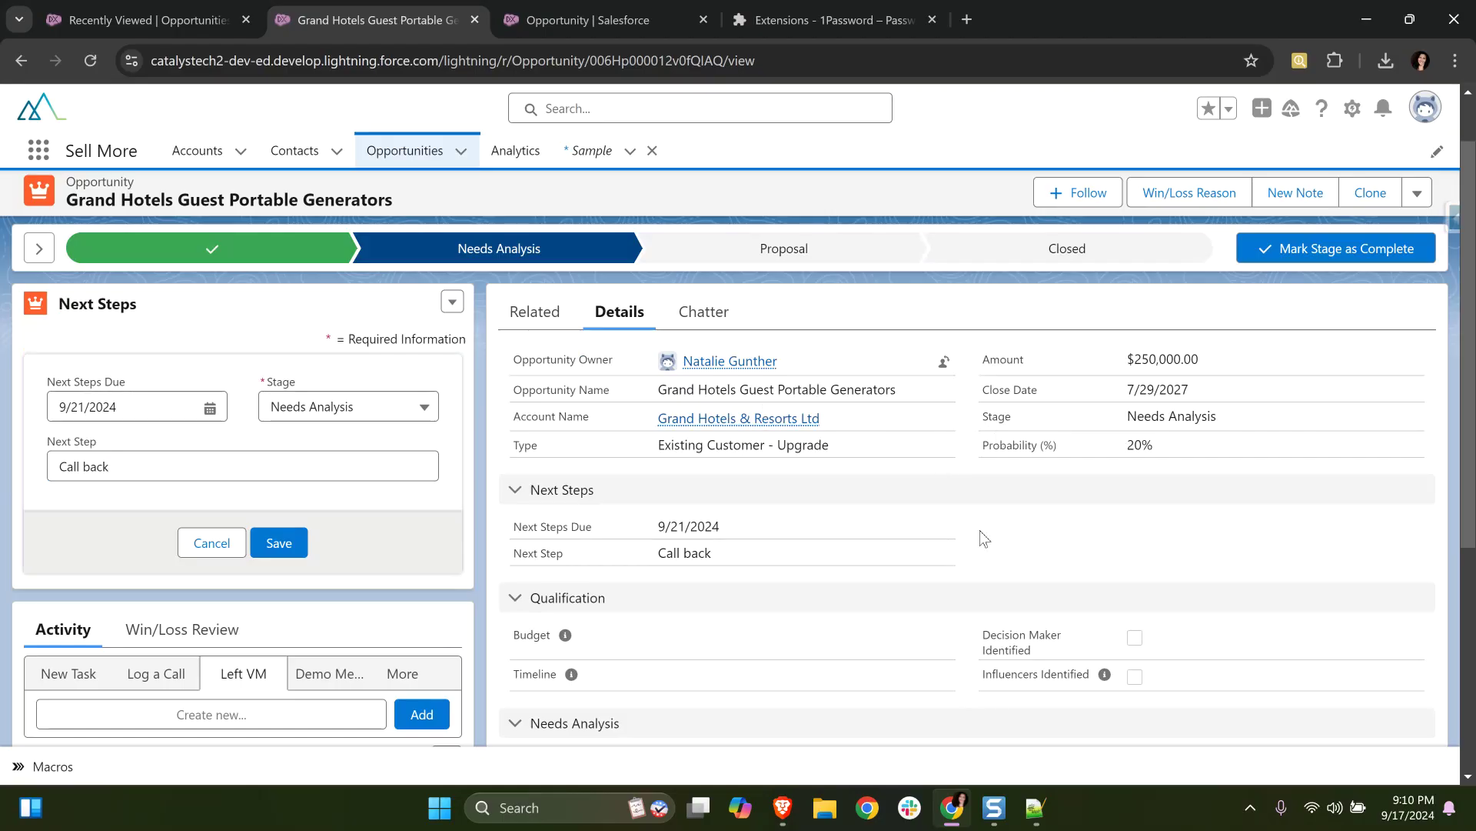
left_click(206, 541)
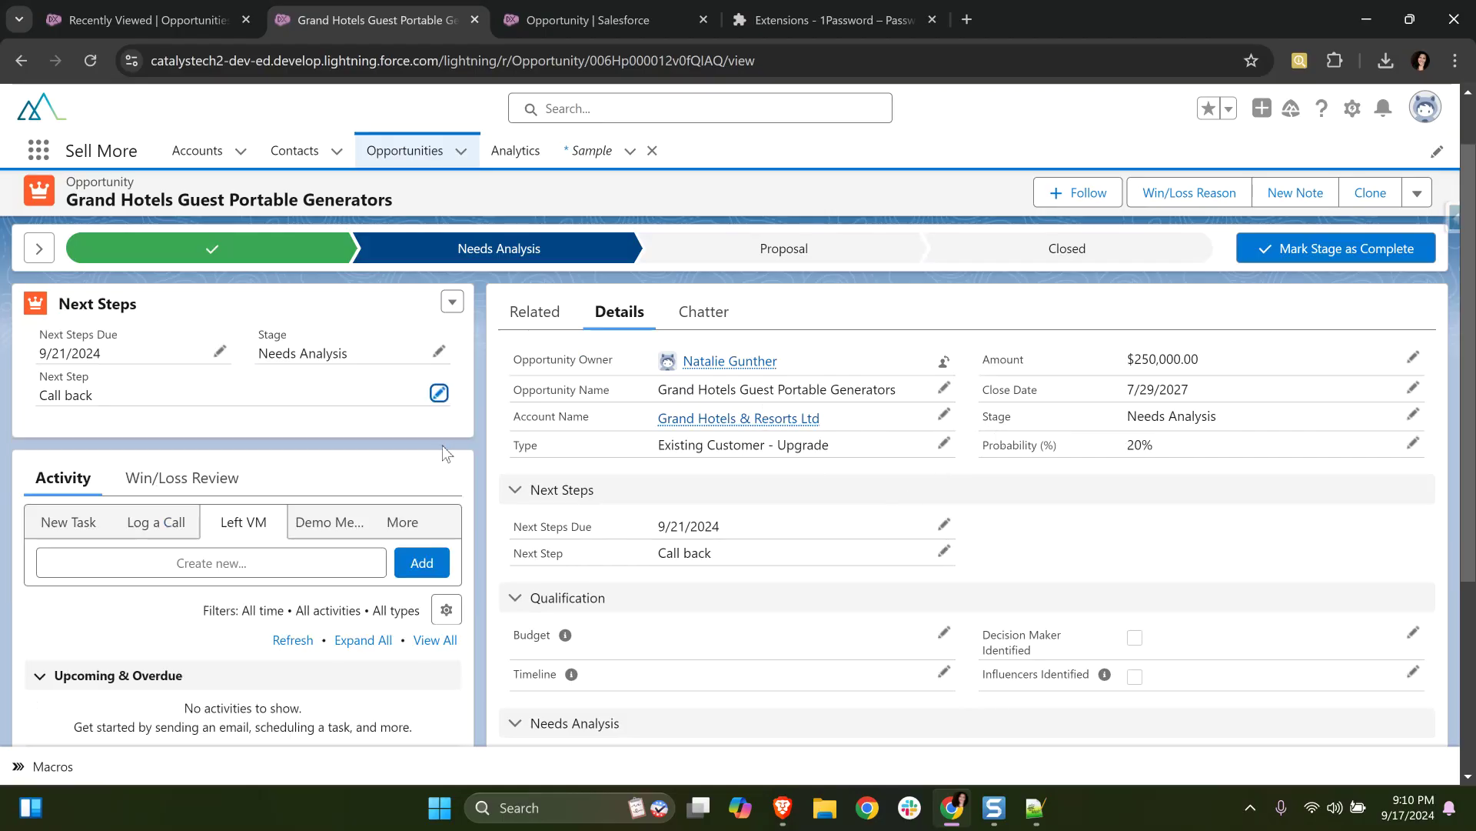
Examine the fields that open for inline editing from Next Steps Due in the opportunity's Details, and cancel the edit
left_click(946, 526)
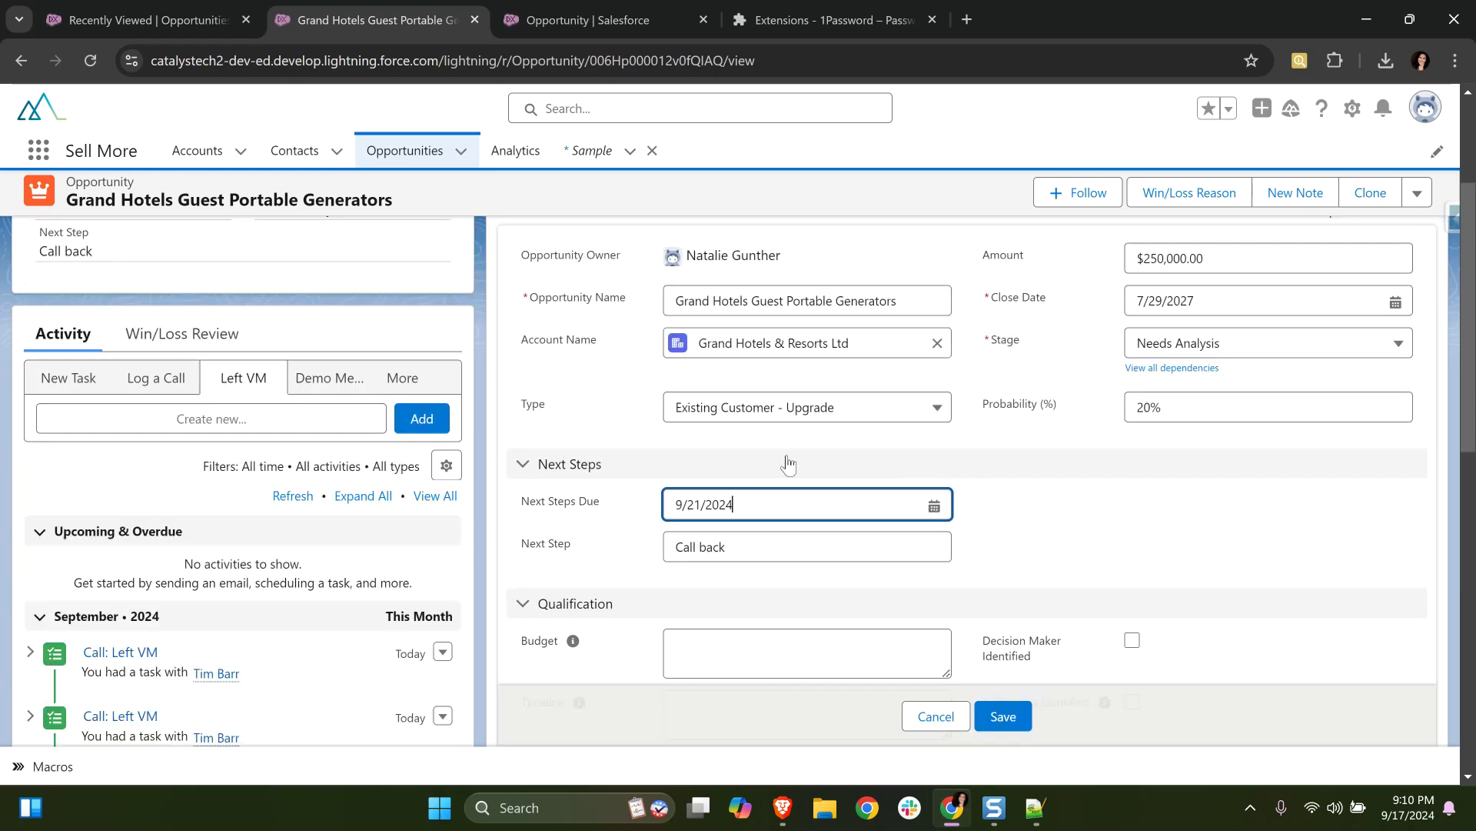
scroll(347, 341, "up", 1)
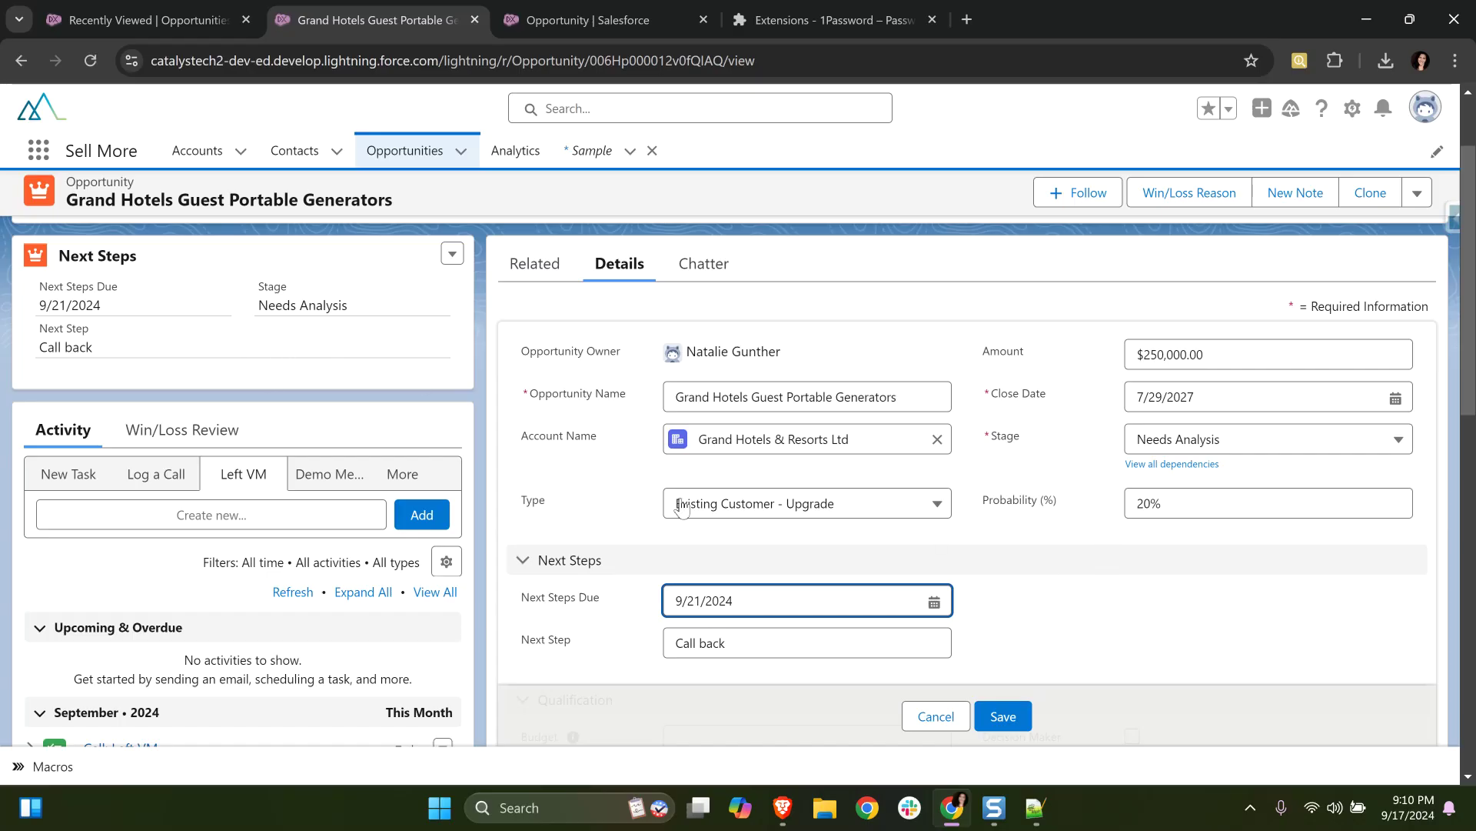
scroll(604, 442, "down", 1)
scroll(765, 462, "down", 4)
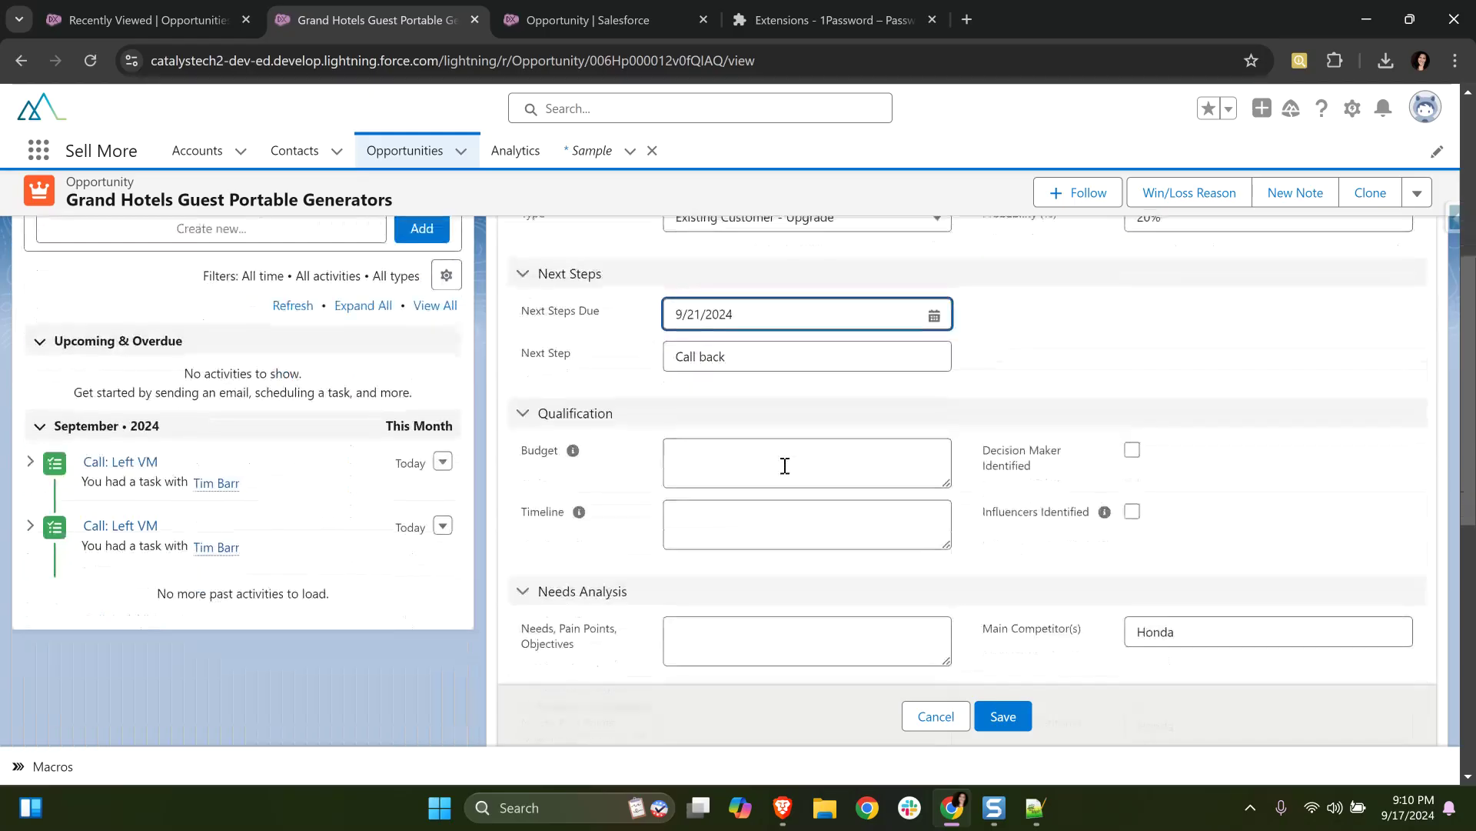
scroll(781, 463, "up", 5)
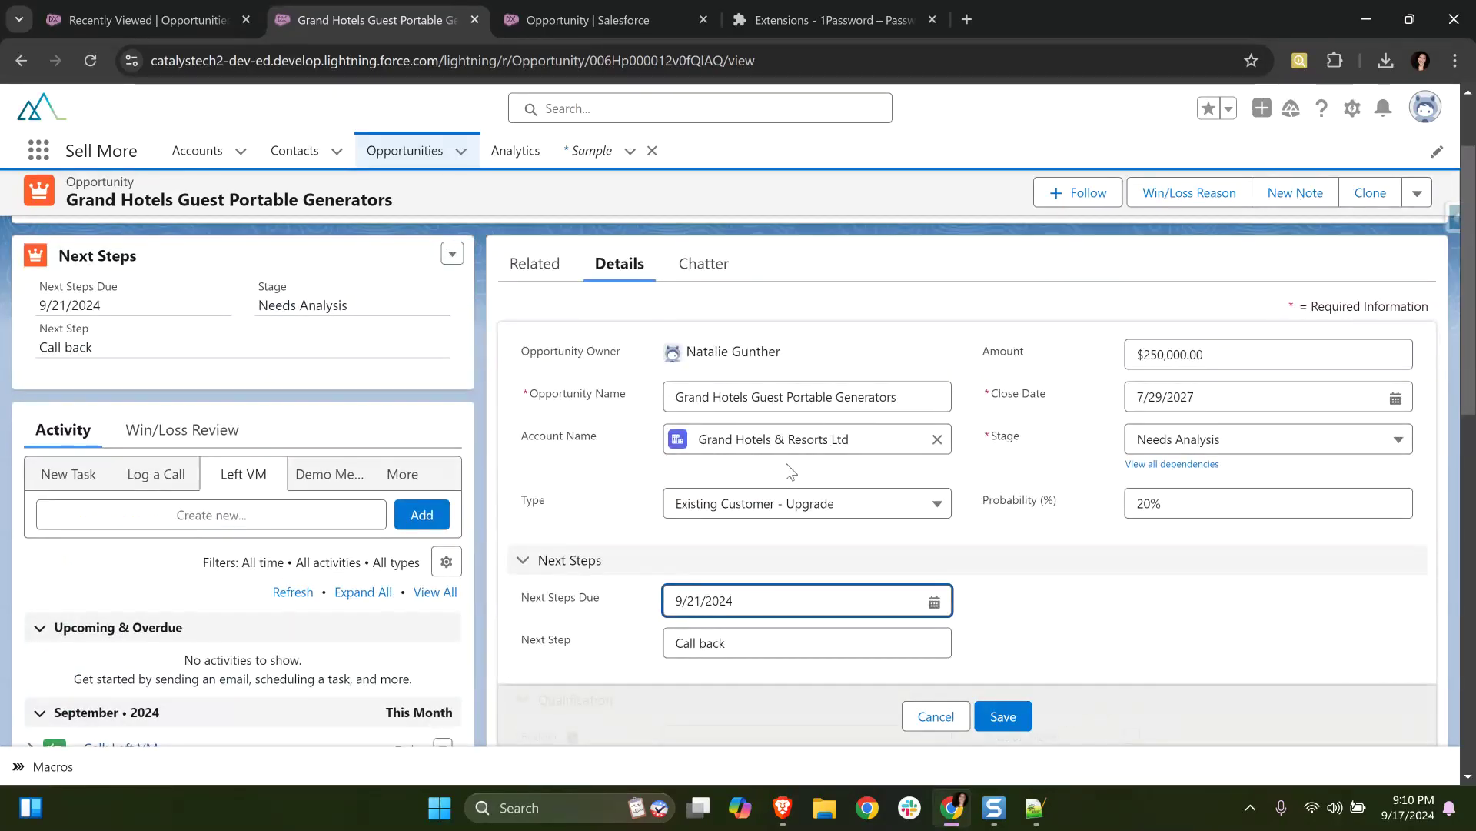
left_click(948, 728)
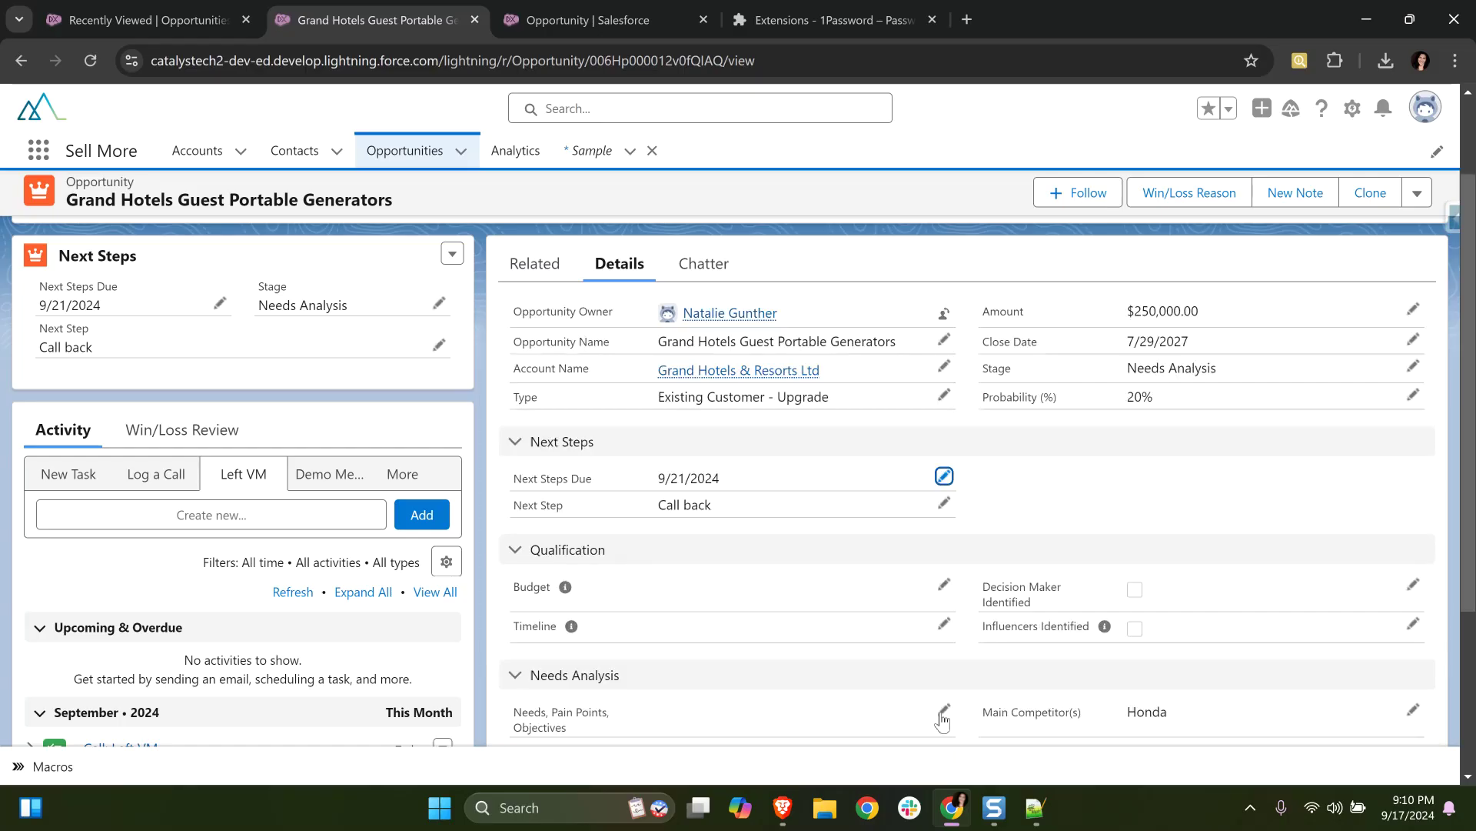
Return to Opportunity setup and open the Opportunity Record Page for editing in Lightning App Builder
left_click(596, 23)
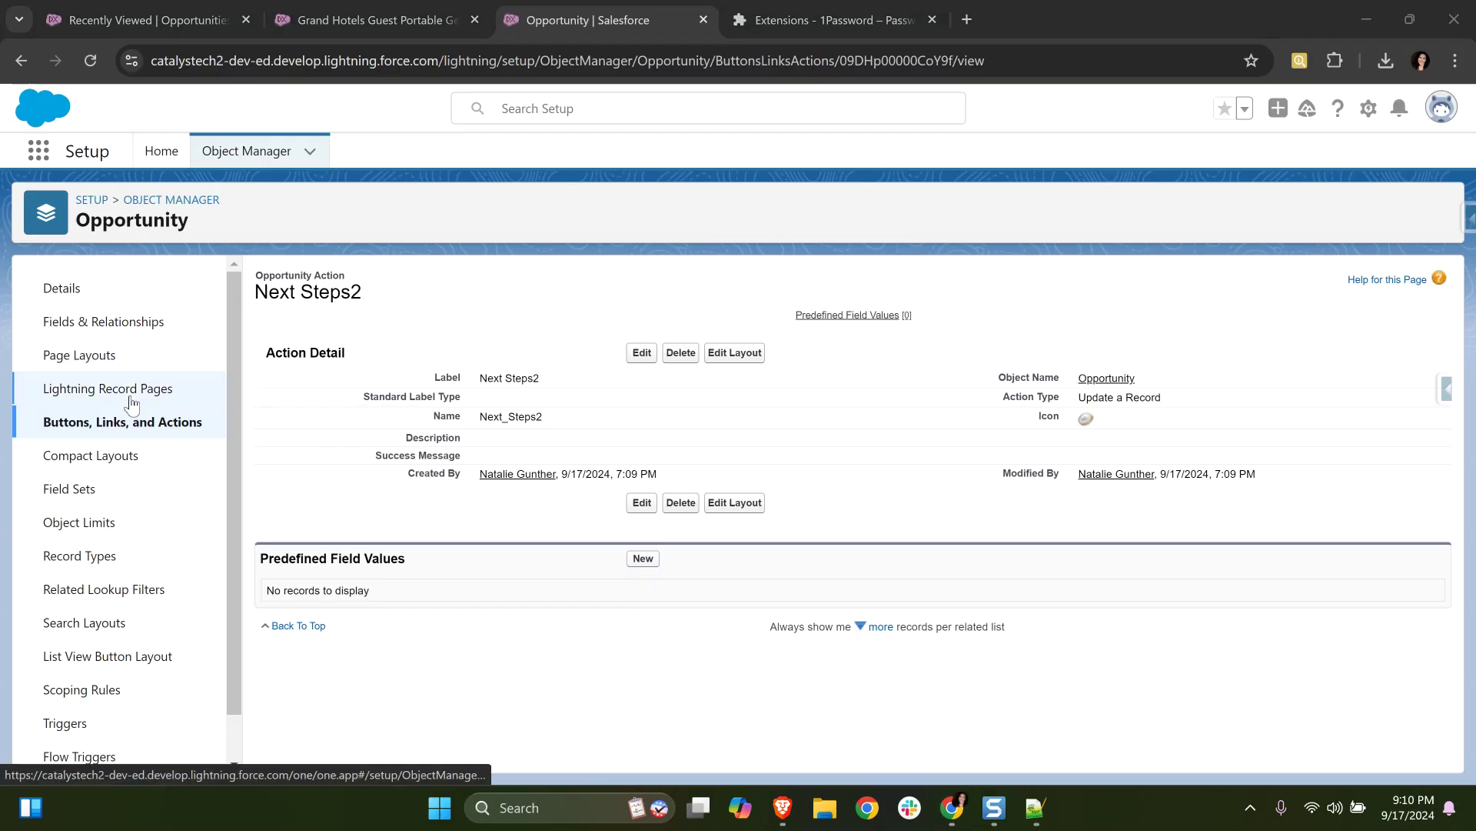
left_click(157, 392)
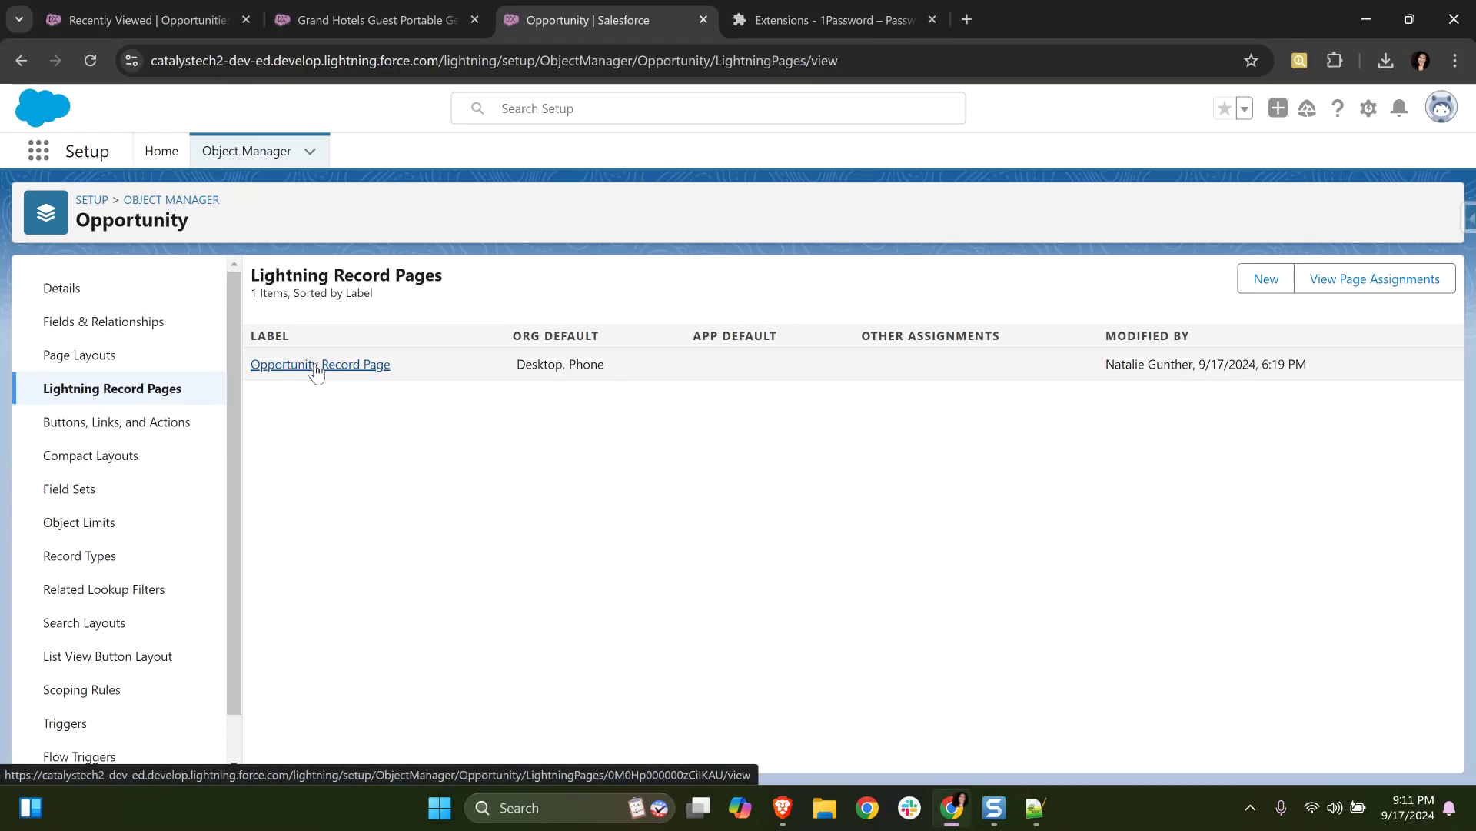
left_click(316, 366)
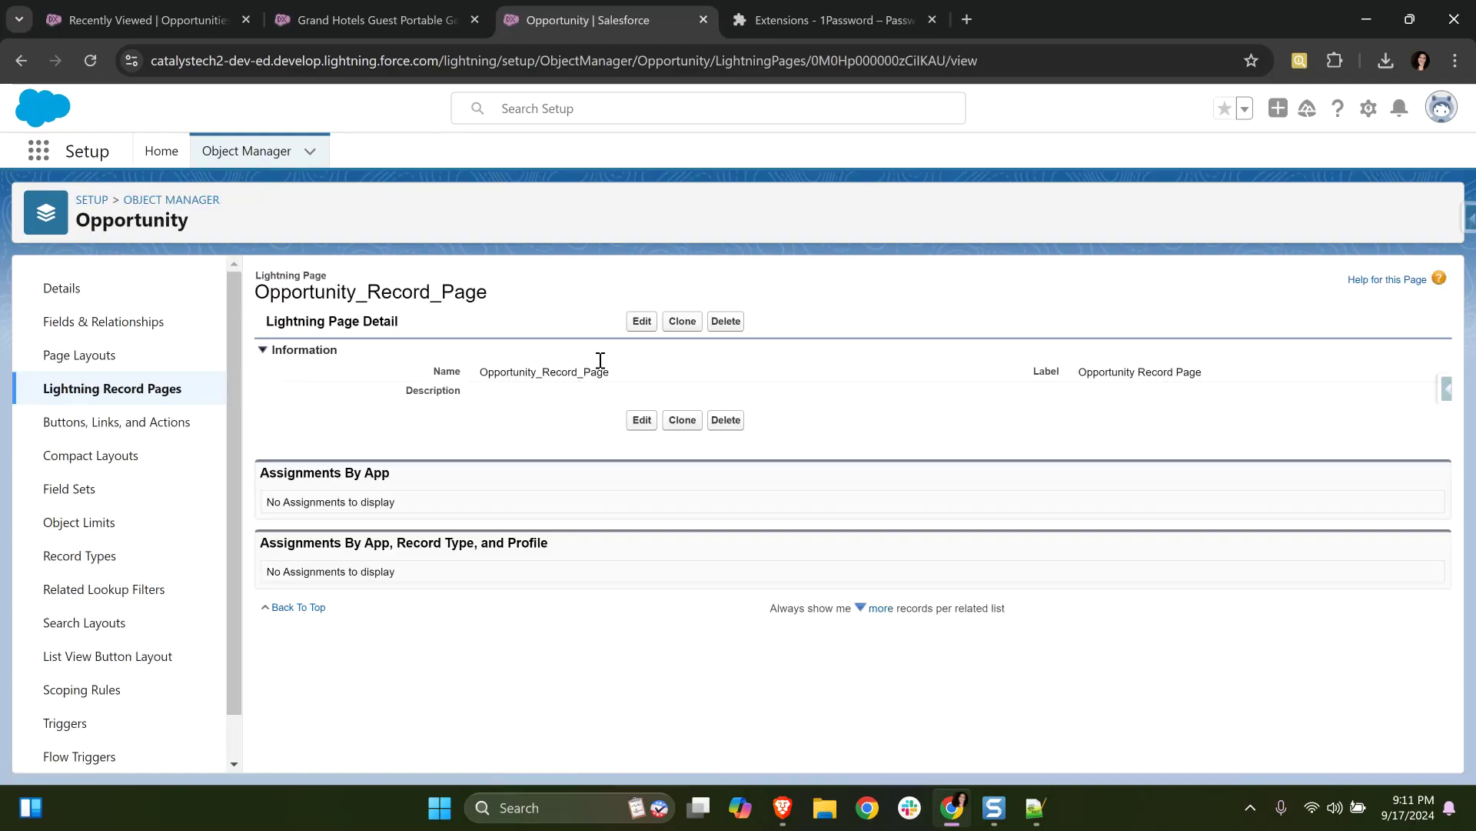
left_click(642, 322)
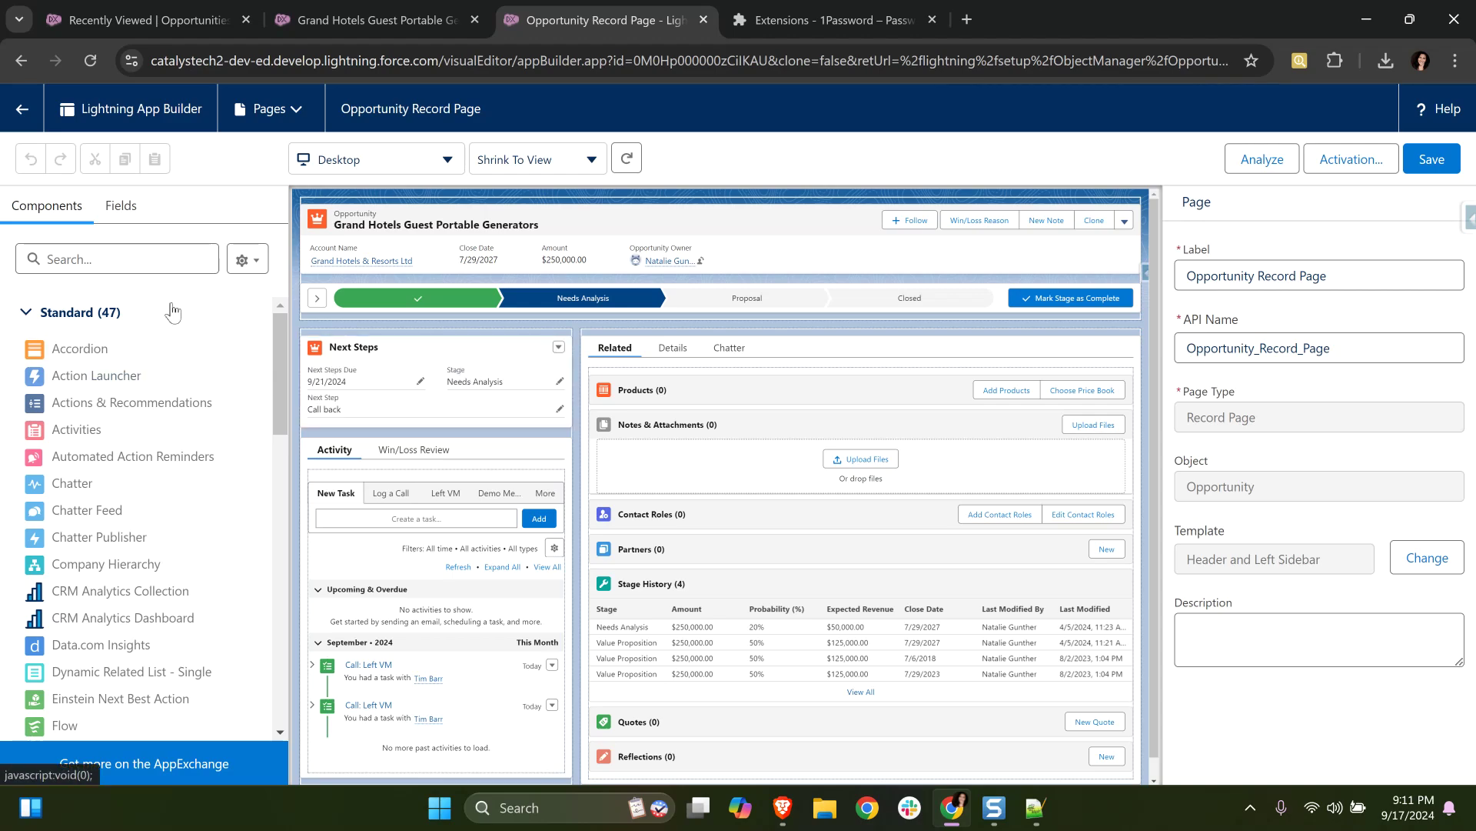
Find the Related Record component with "rela", place it above the Next Steps component, and set its header label to Next Steps2
left_click(154, 262)
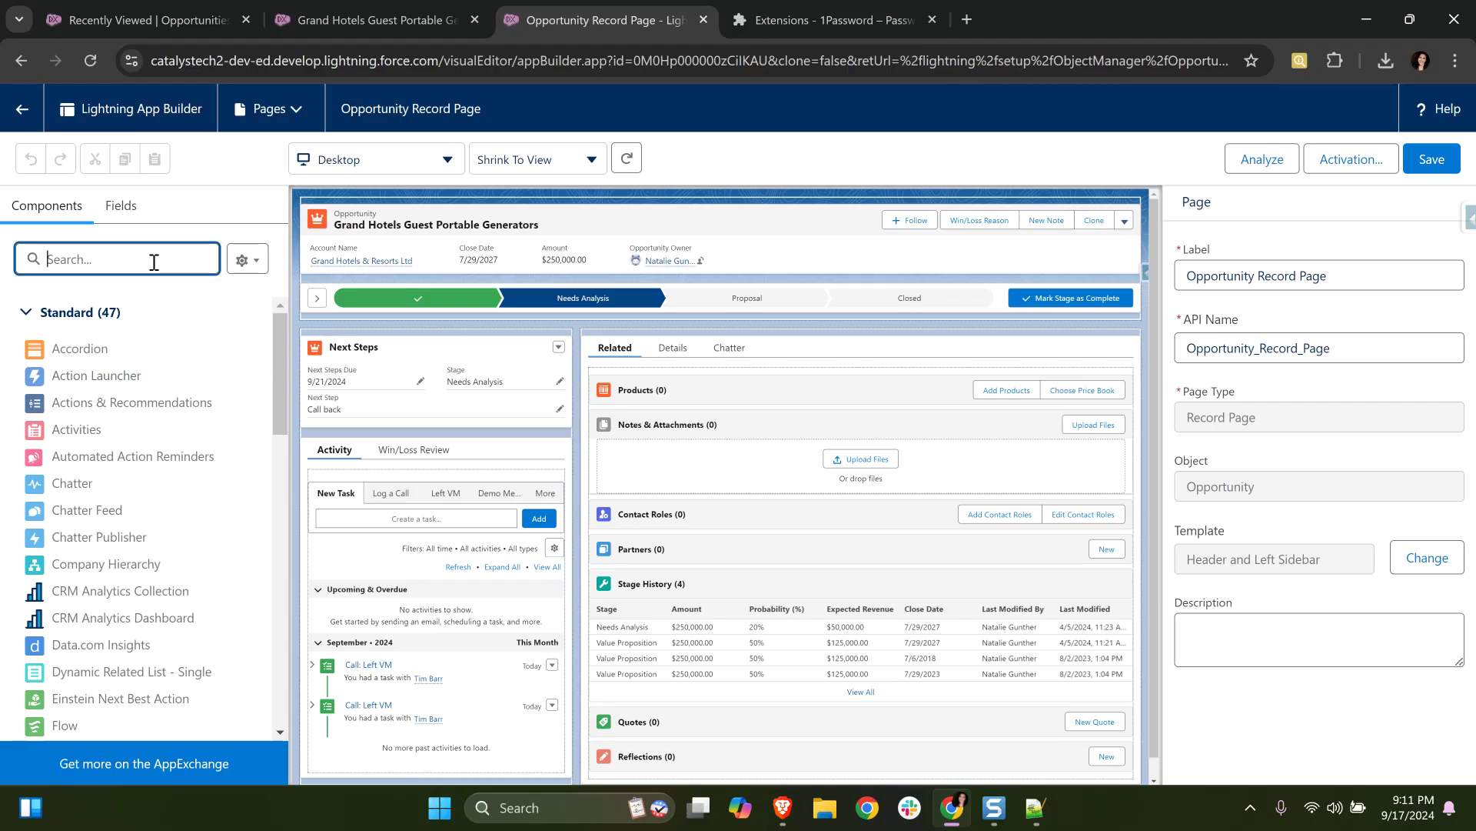
type("rela")
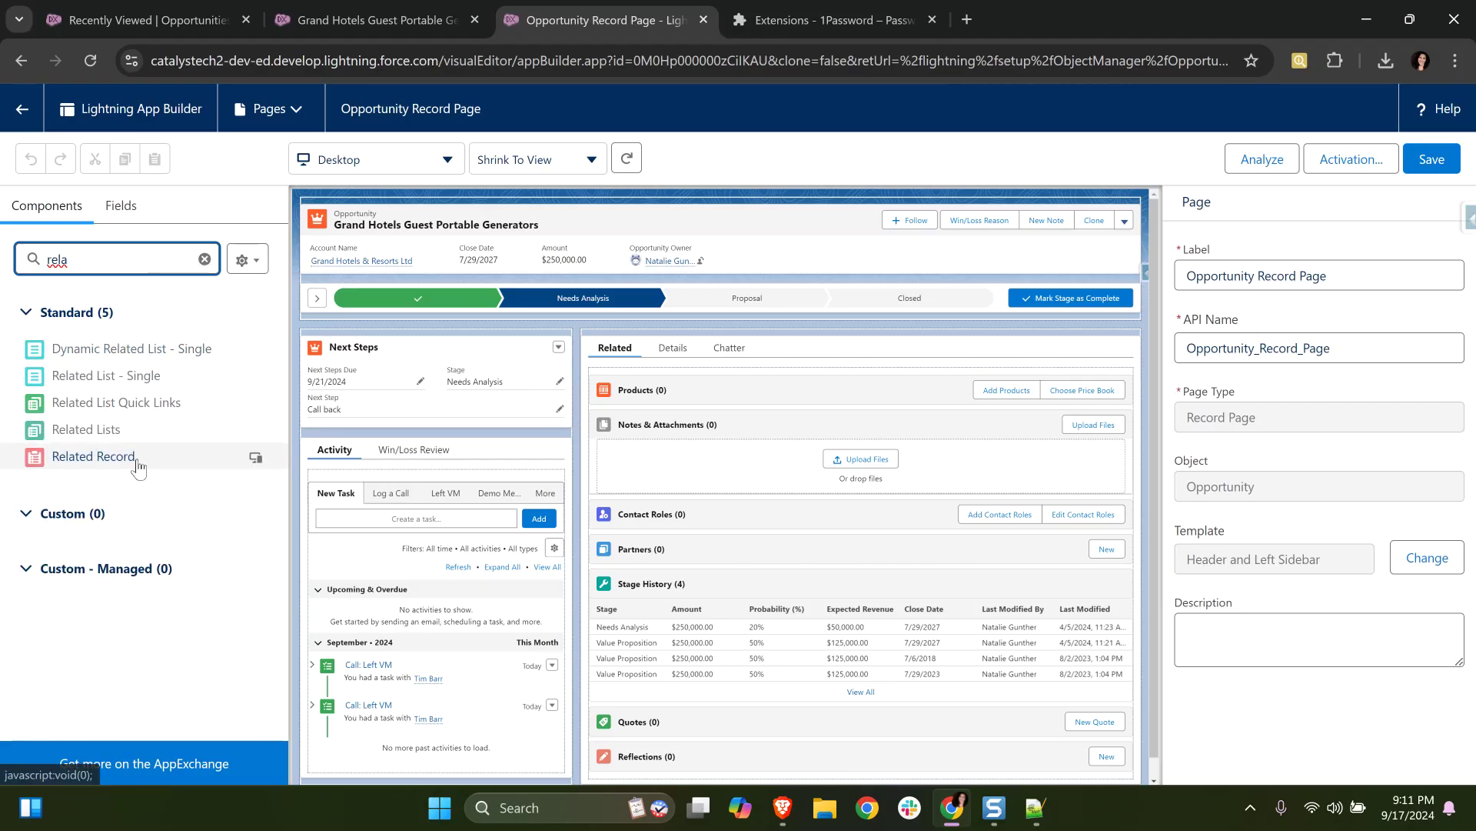
left_click(115, 458)
left_click(1009, 509)
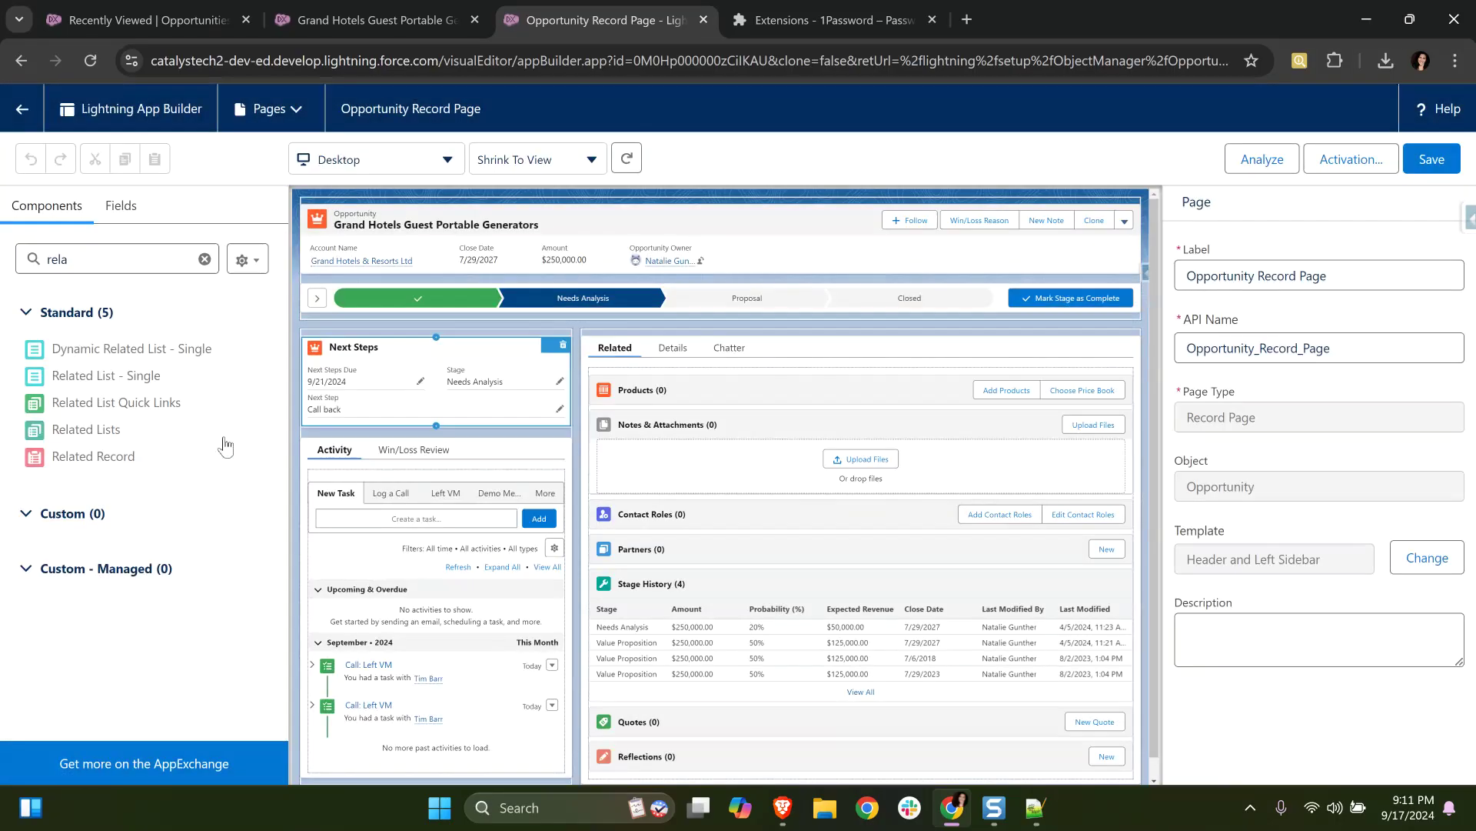
left_click_drag(118, 456, 453, 347)
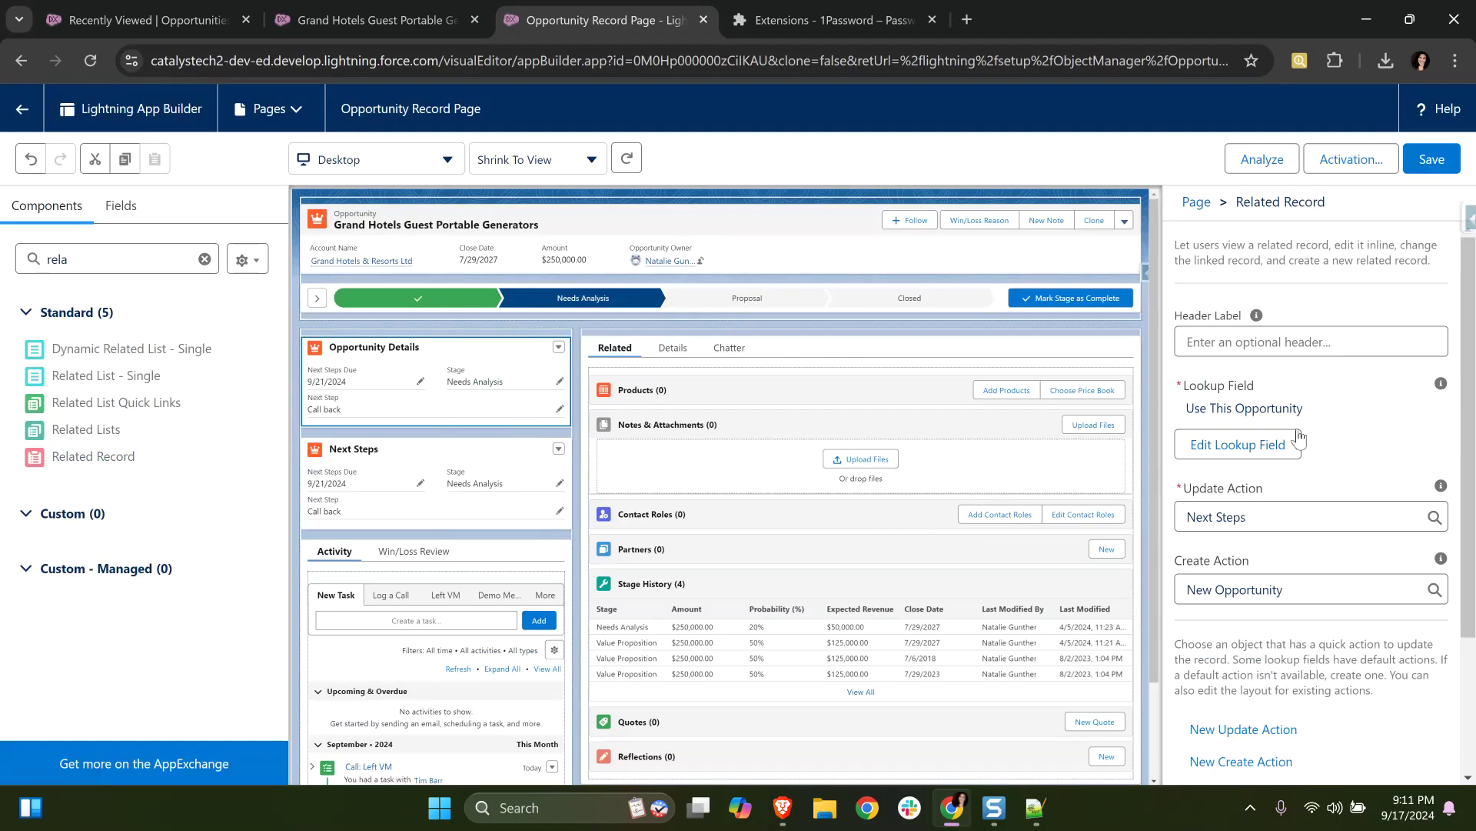
left_click(1326, 349)
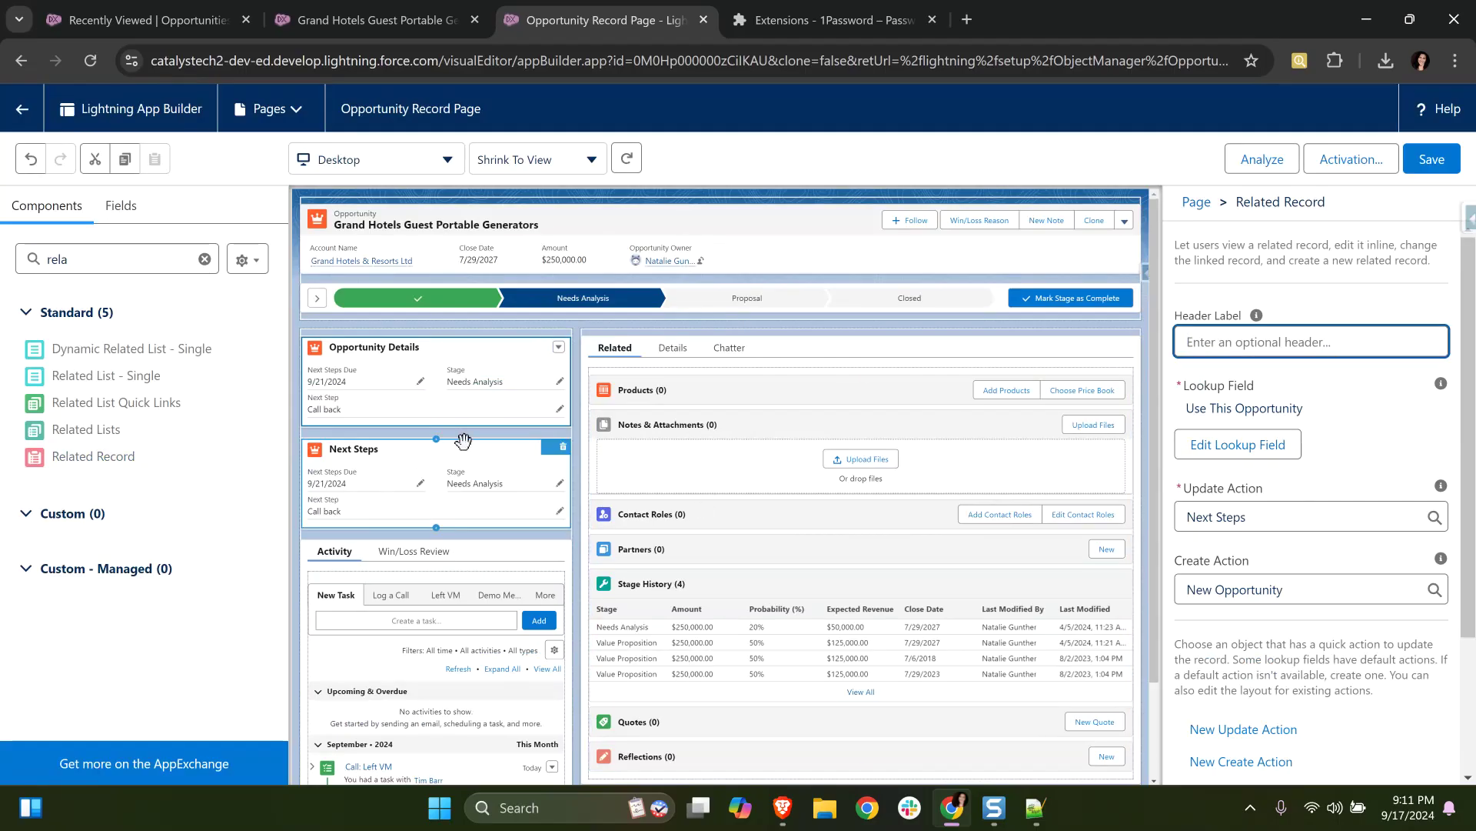
type("Next Steps2")
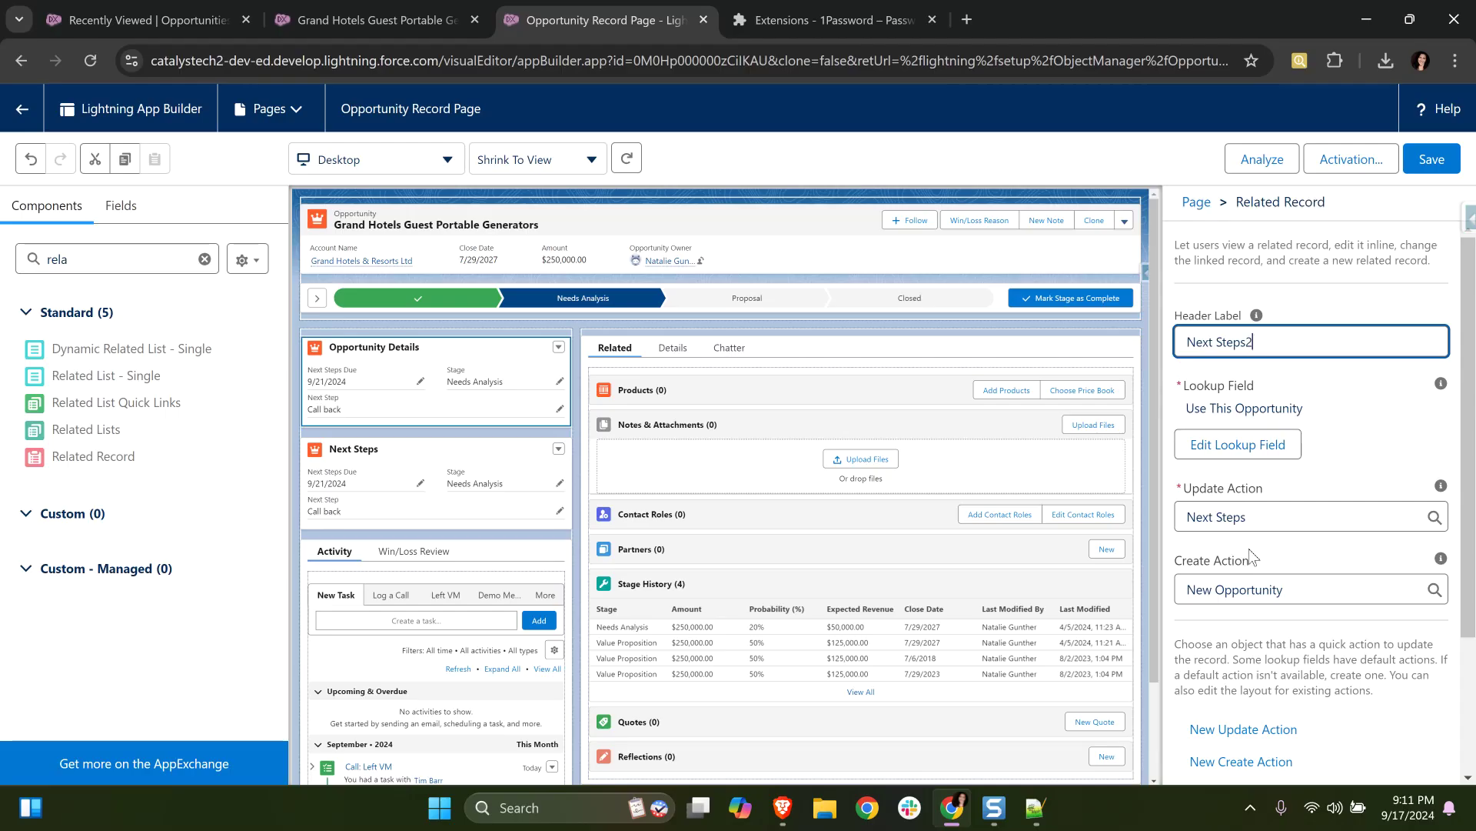
Change the Related Record component's lookup to Account Name with Use This Account, and open the update action selection
left_click(1274, 457)
left_click(556, 445)
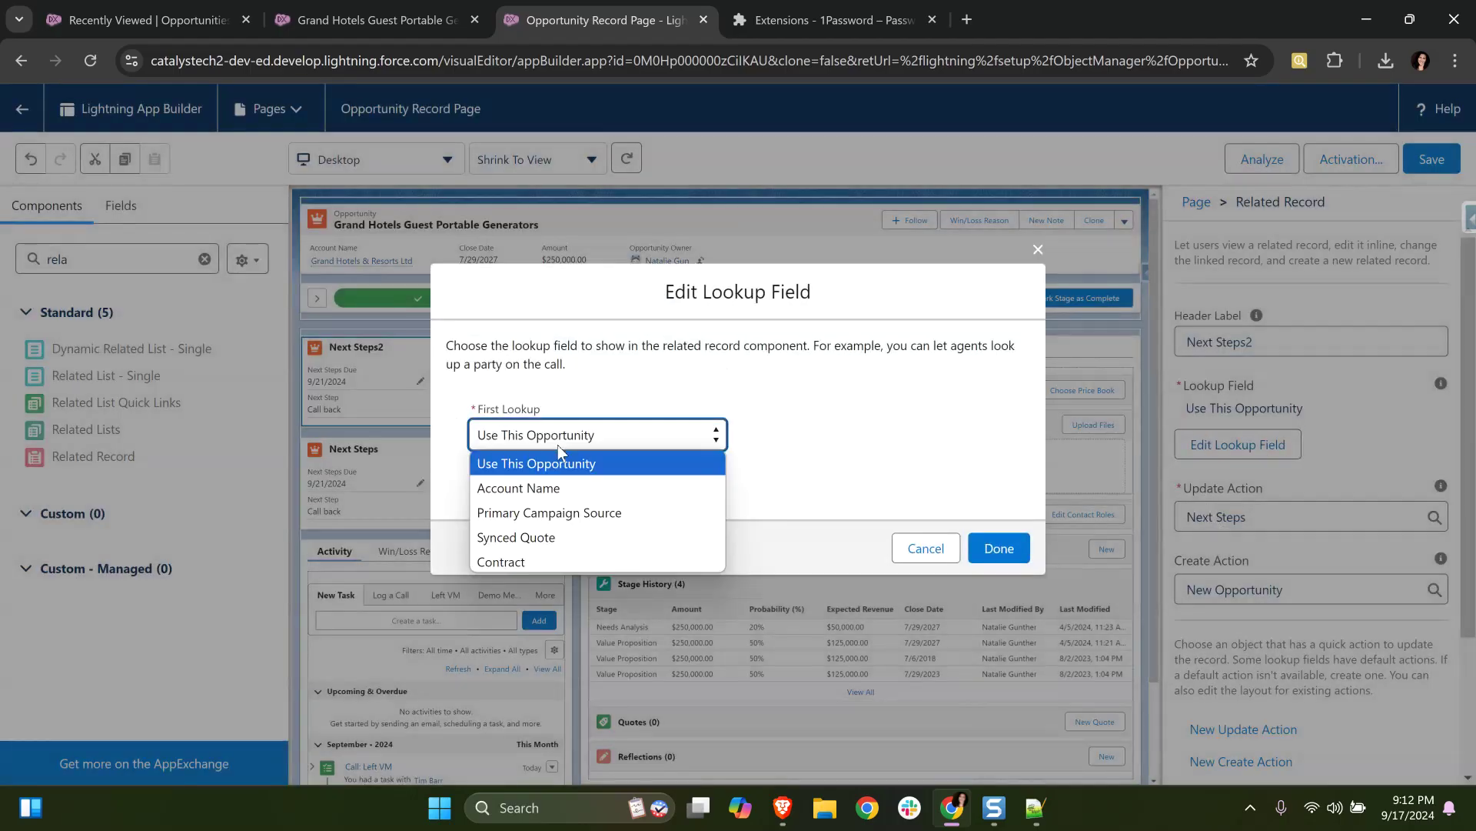
left_click(578, 496)
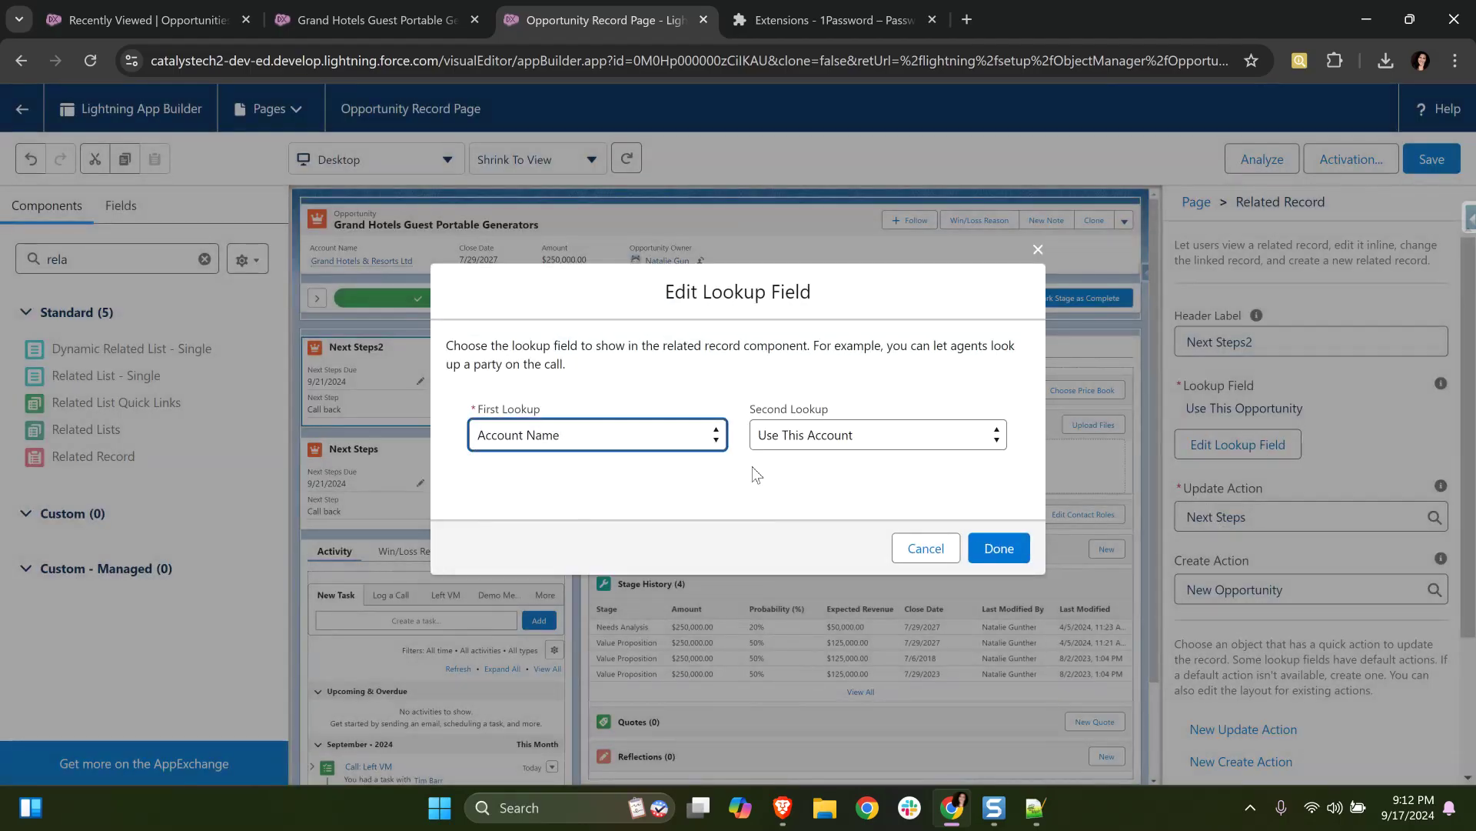
left_click(837, 438)
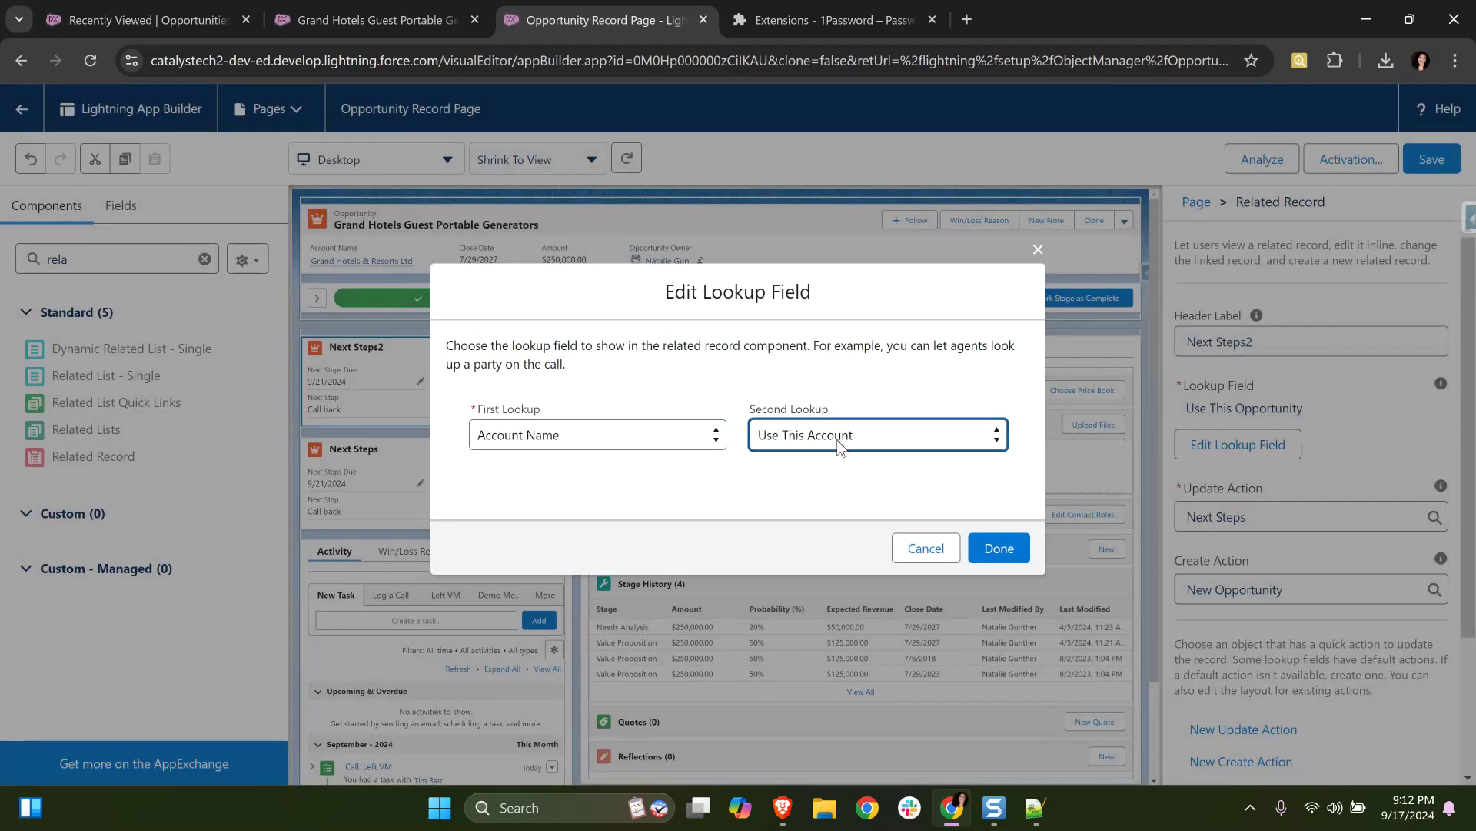
left_click(936, 383)
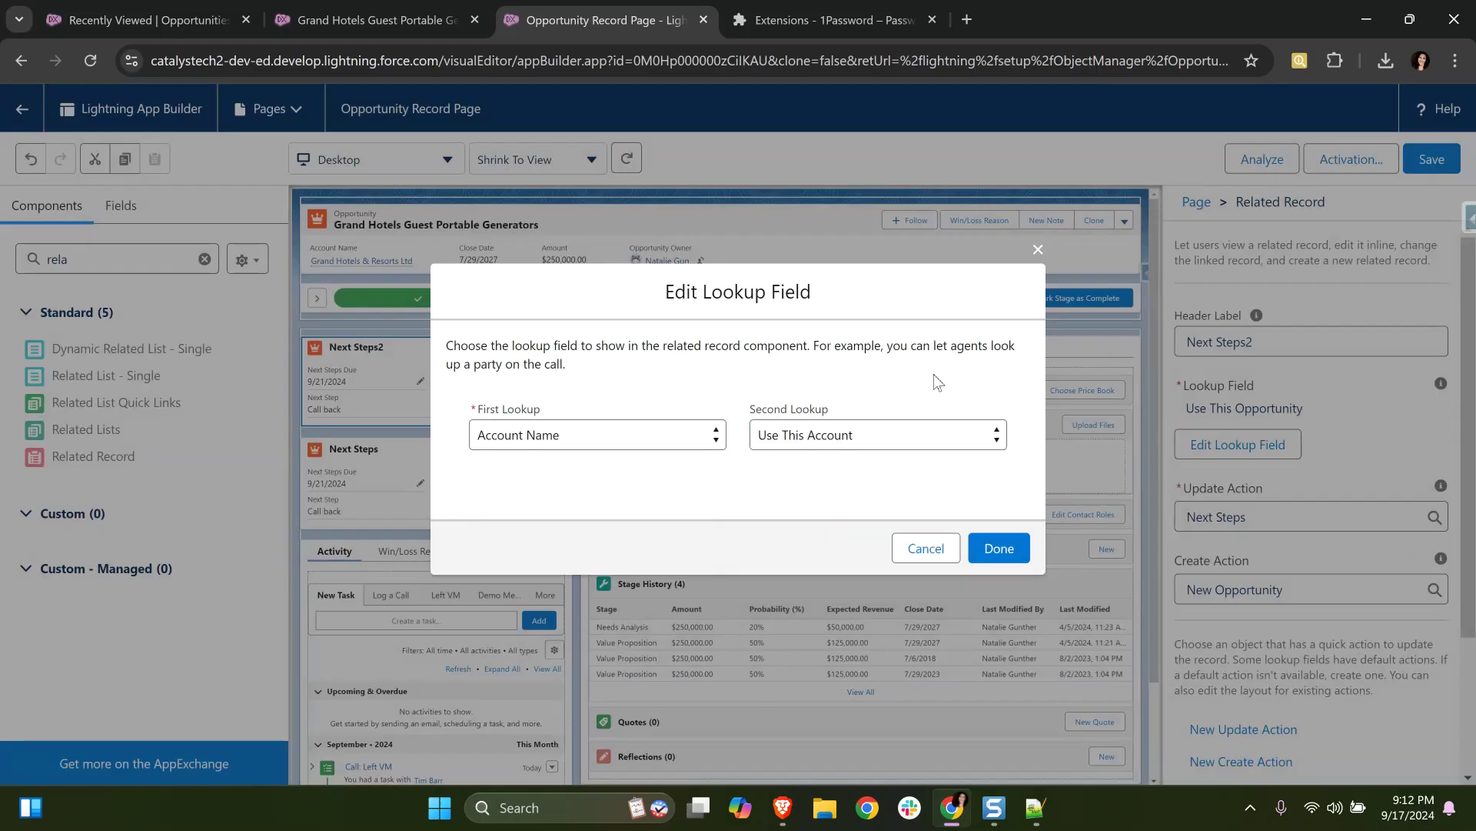
left_click(1020, 548)
left_click(1327, 517)
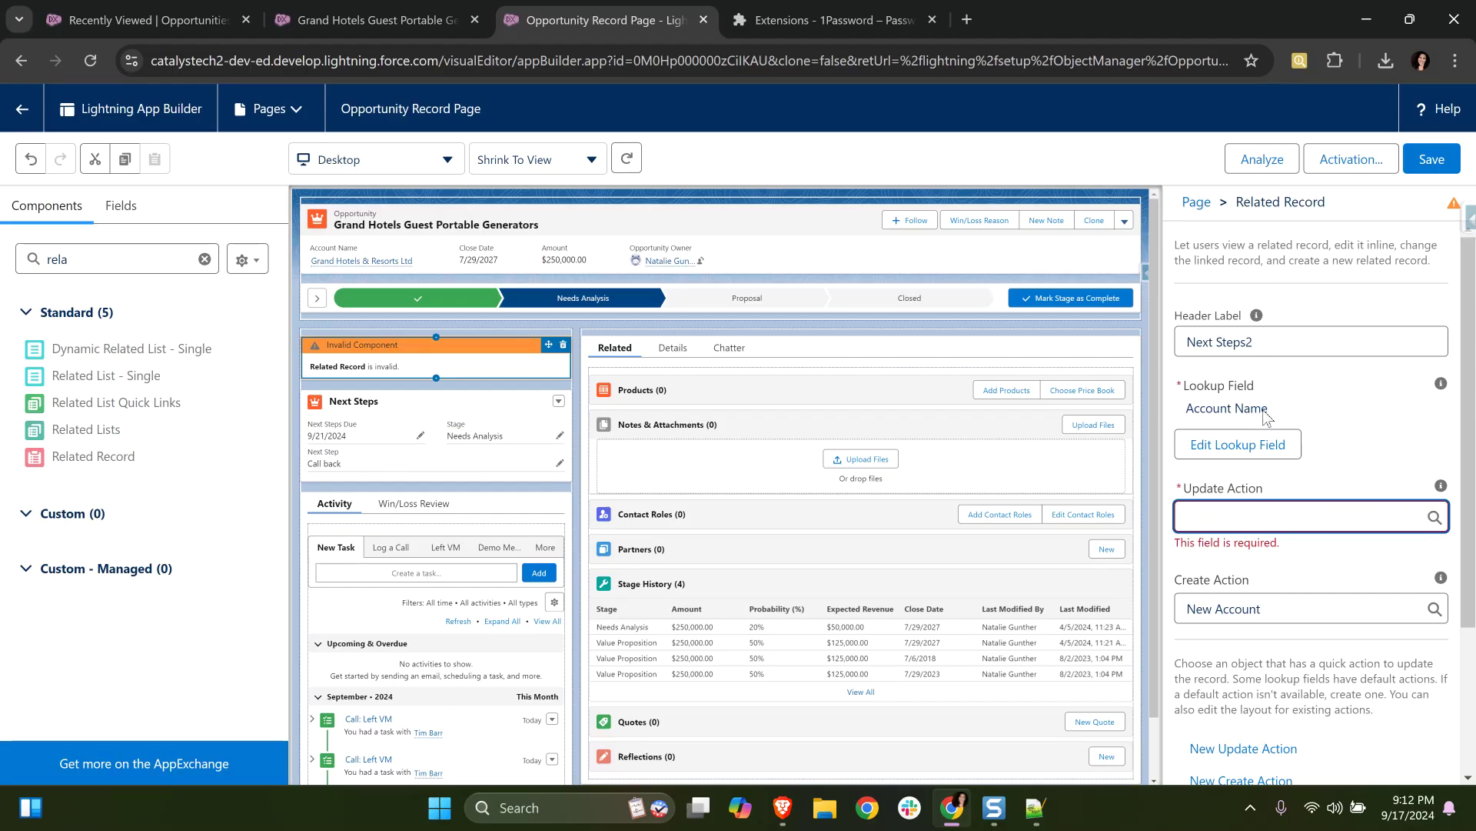
Delete the newly added Related Record component above Next Steps and save the Opportunity Record Page
left_click(563, 345)
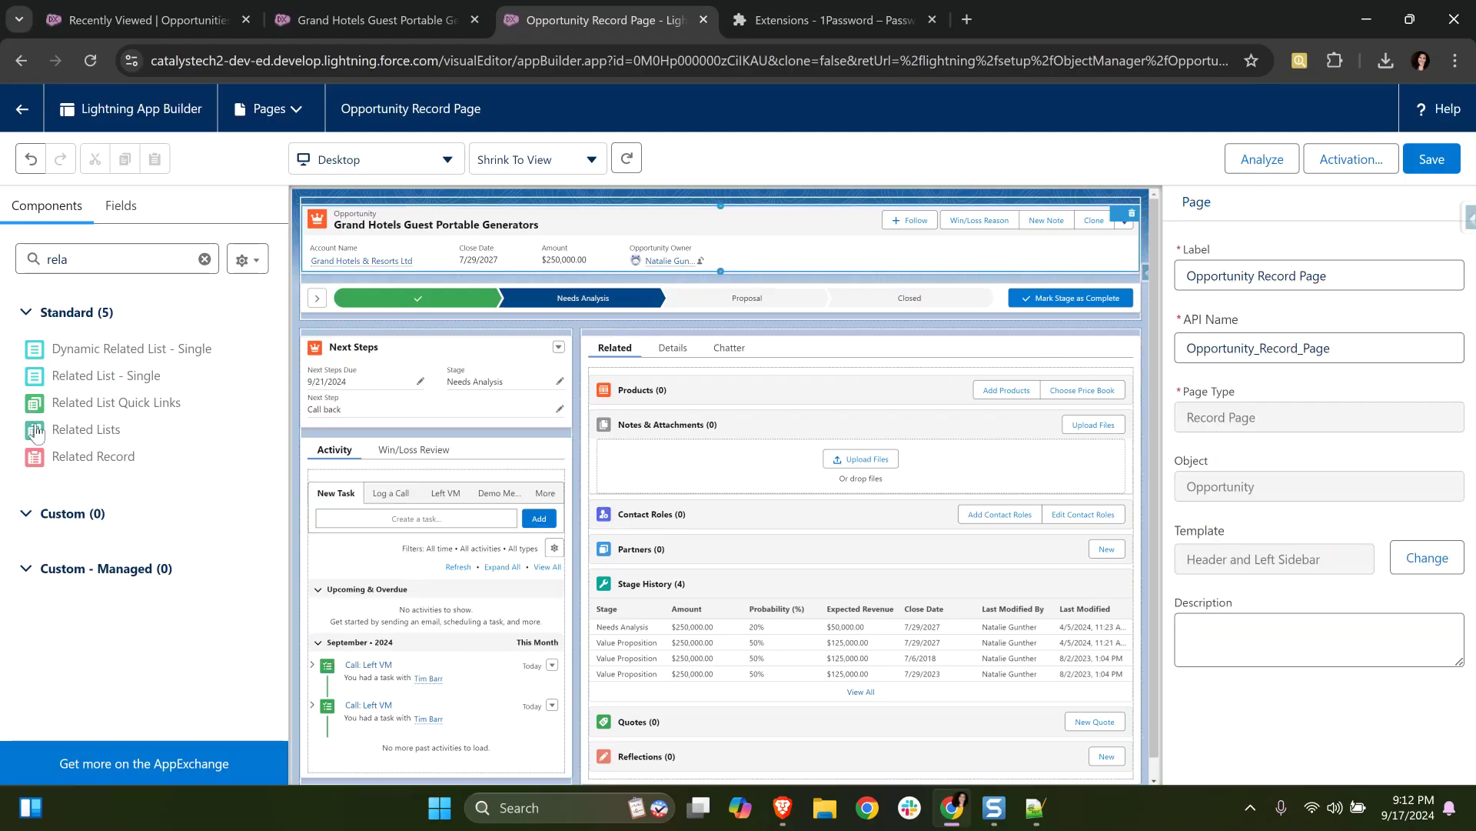
left_click(1430, 159)
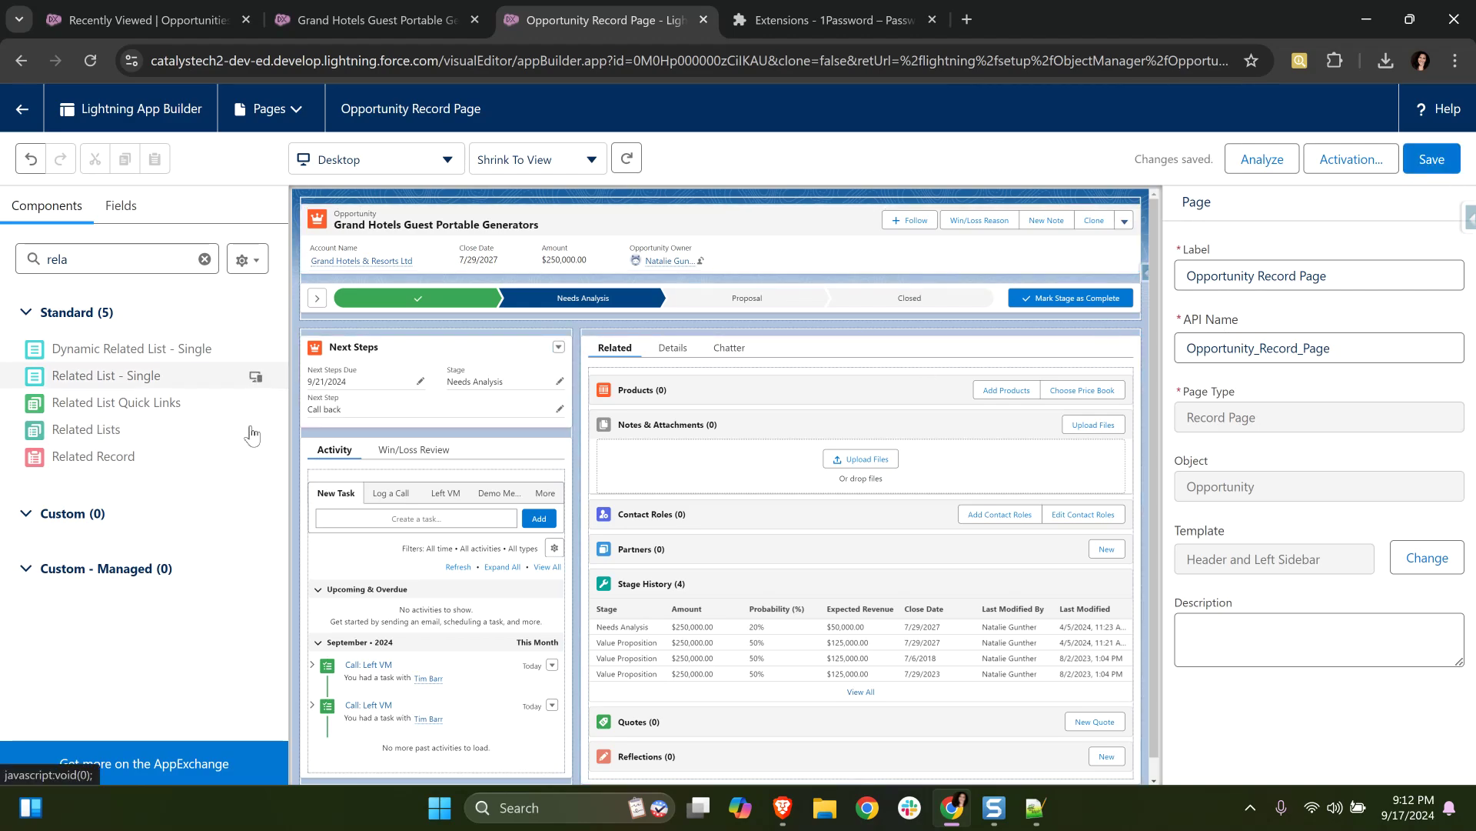
Leave the page editor and open Setup Home
left_click(26, 125)
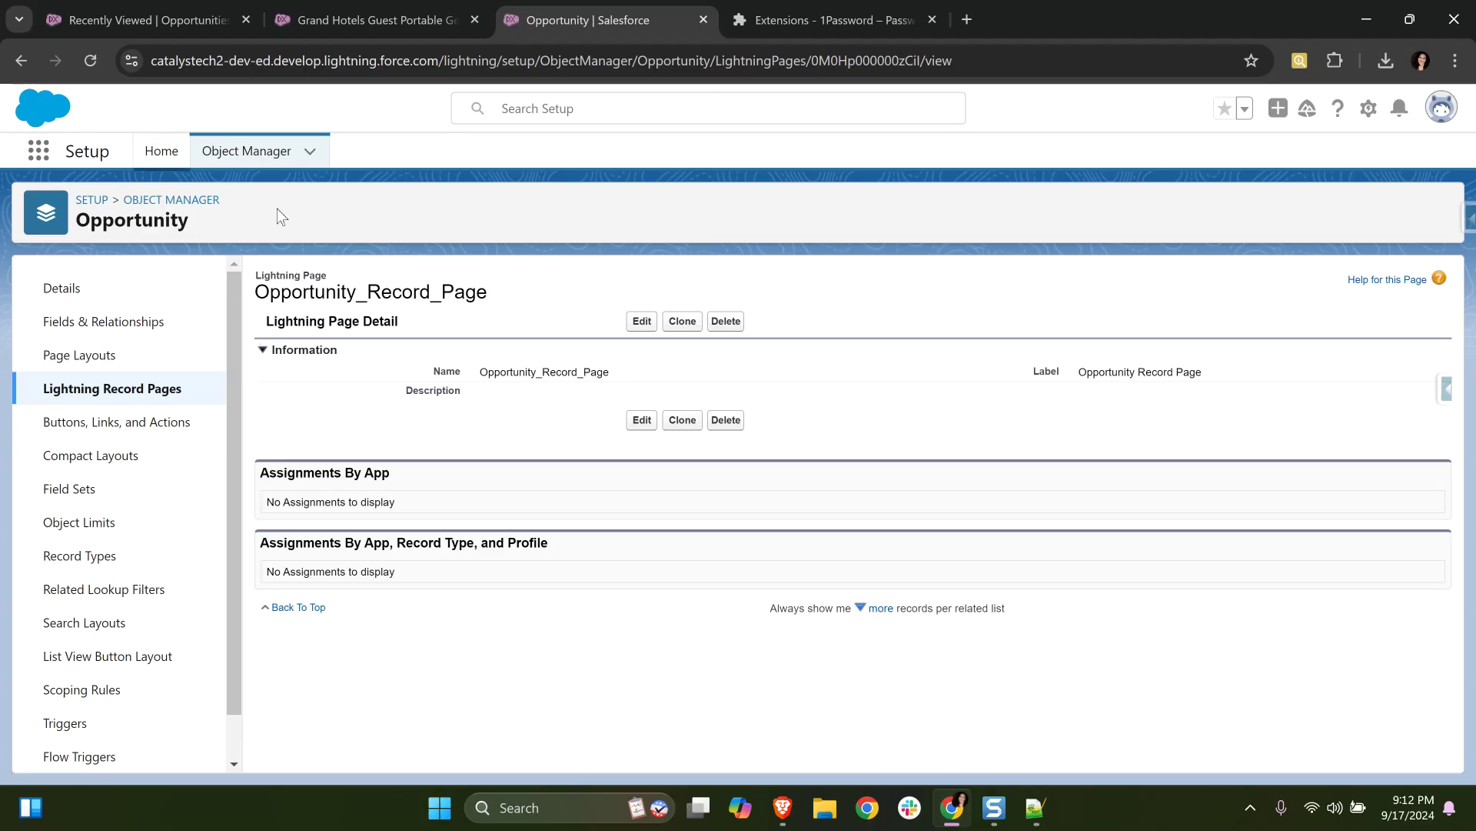
left_click(165, 157)
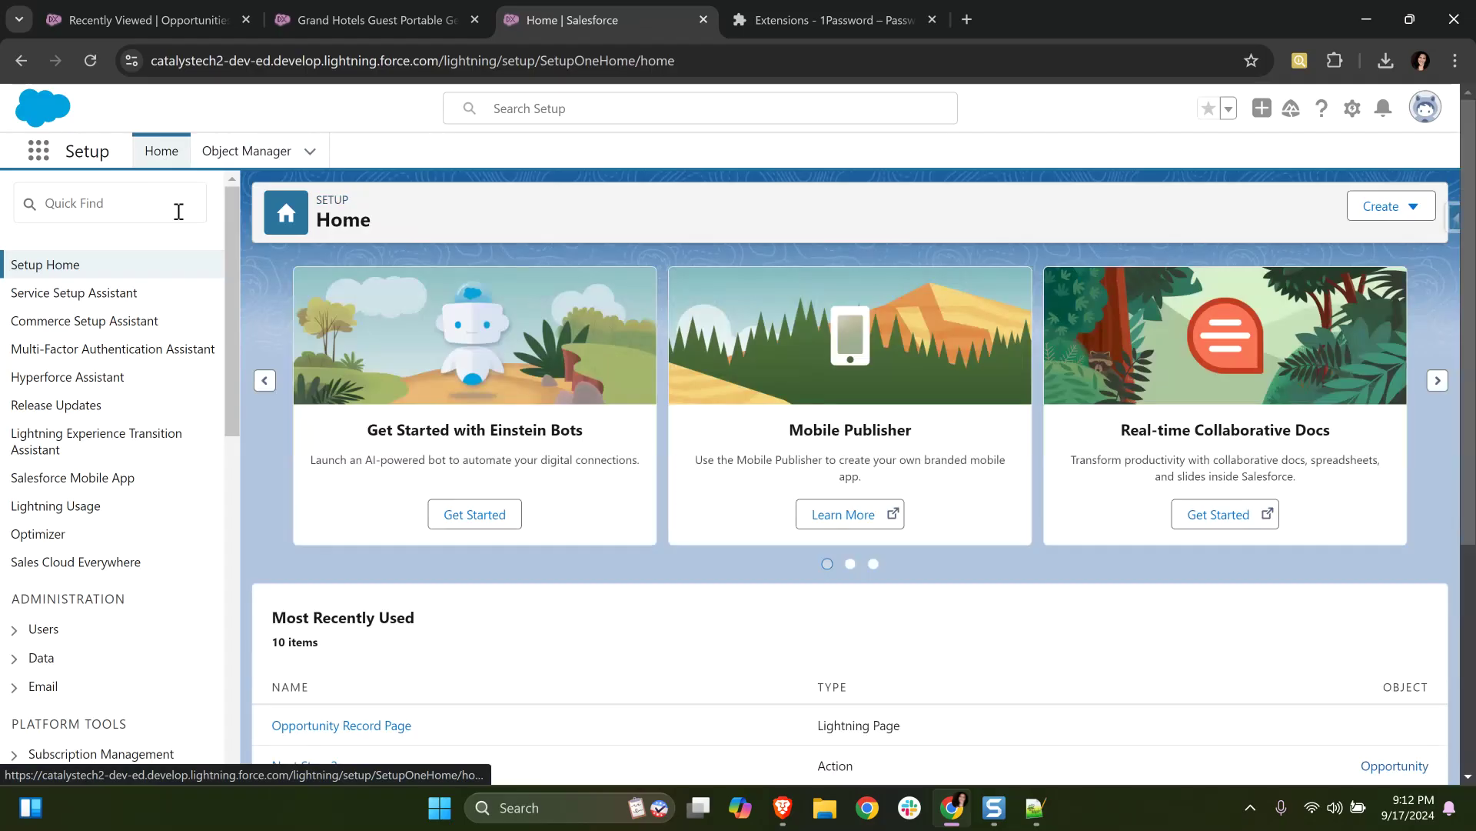
Search Setup for "app" and open the App Manager
left_click(178, 211)
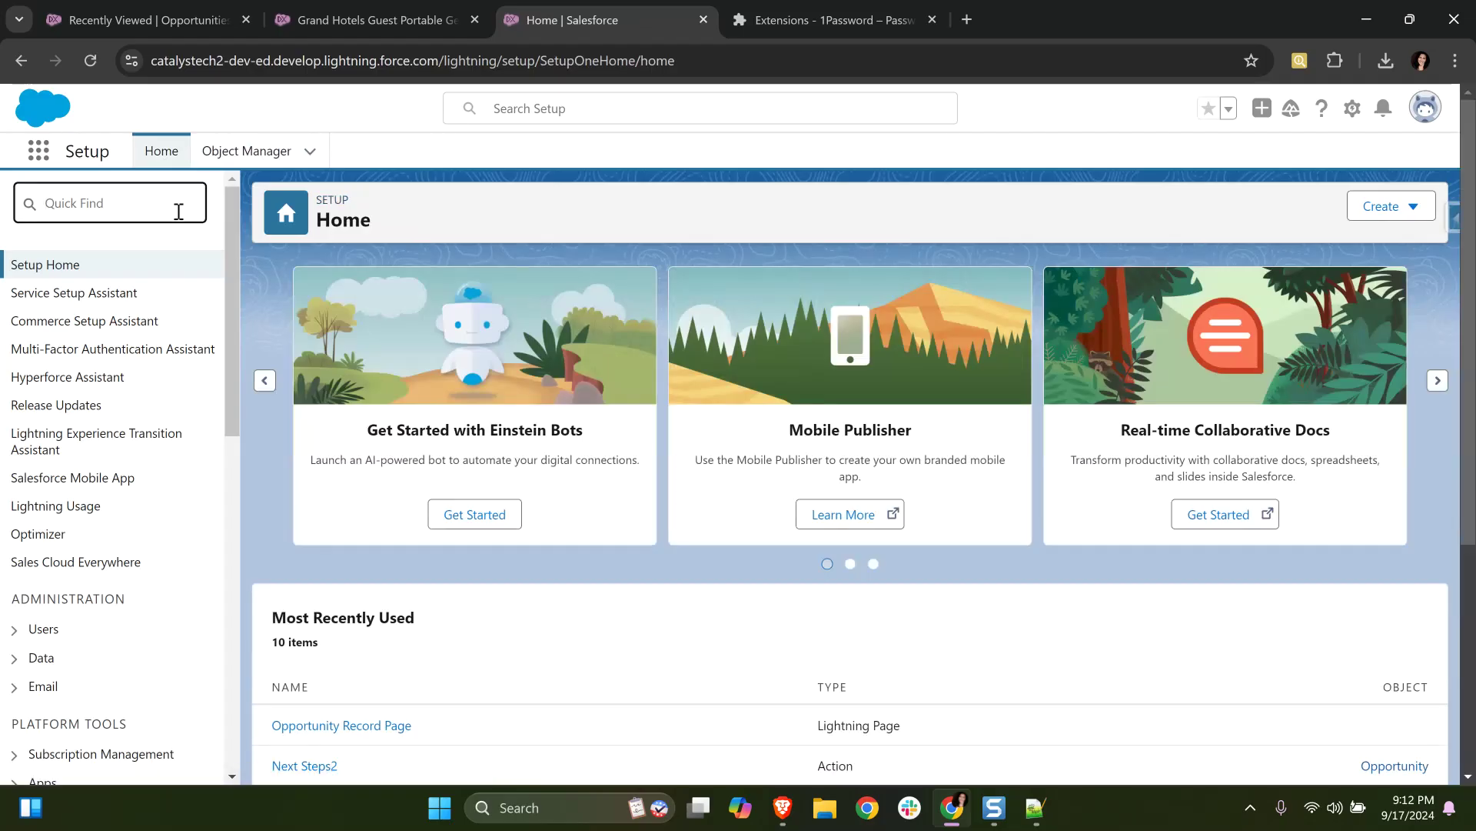
type("app")
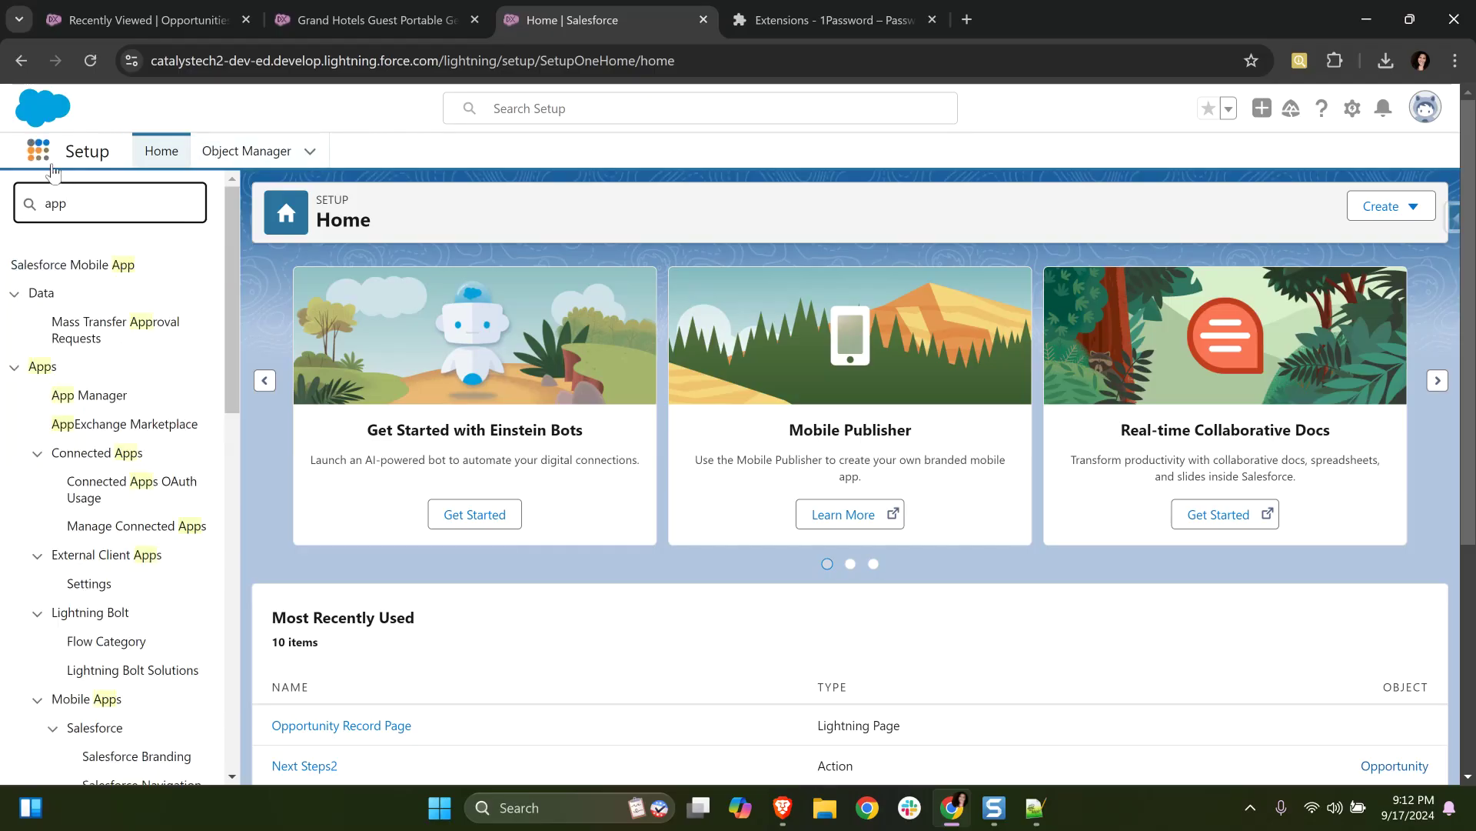
key("ctrl+shift+Tab")
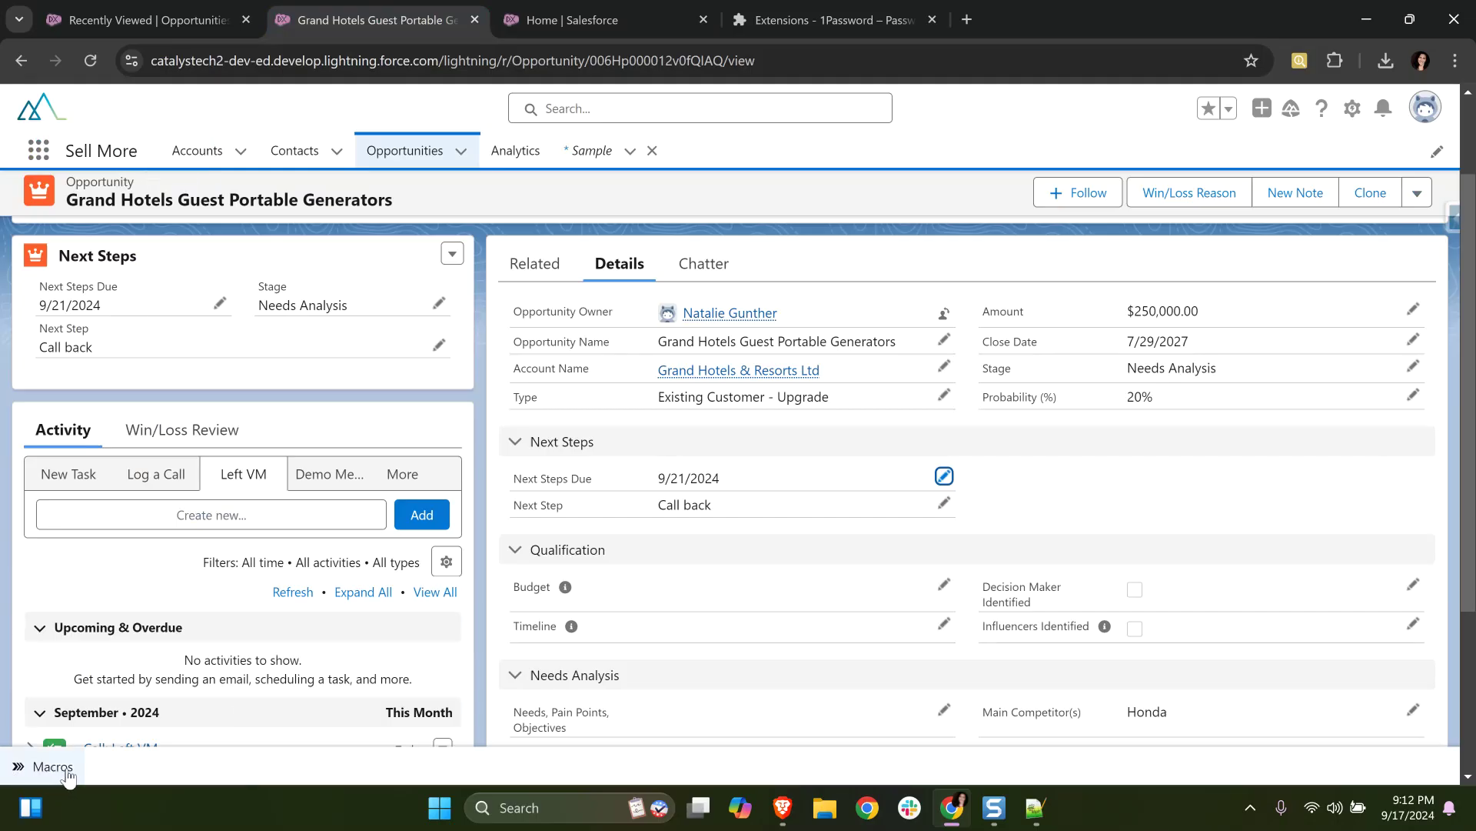
left_click(578, 22)
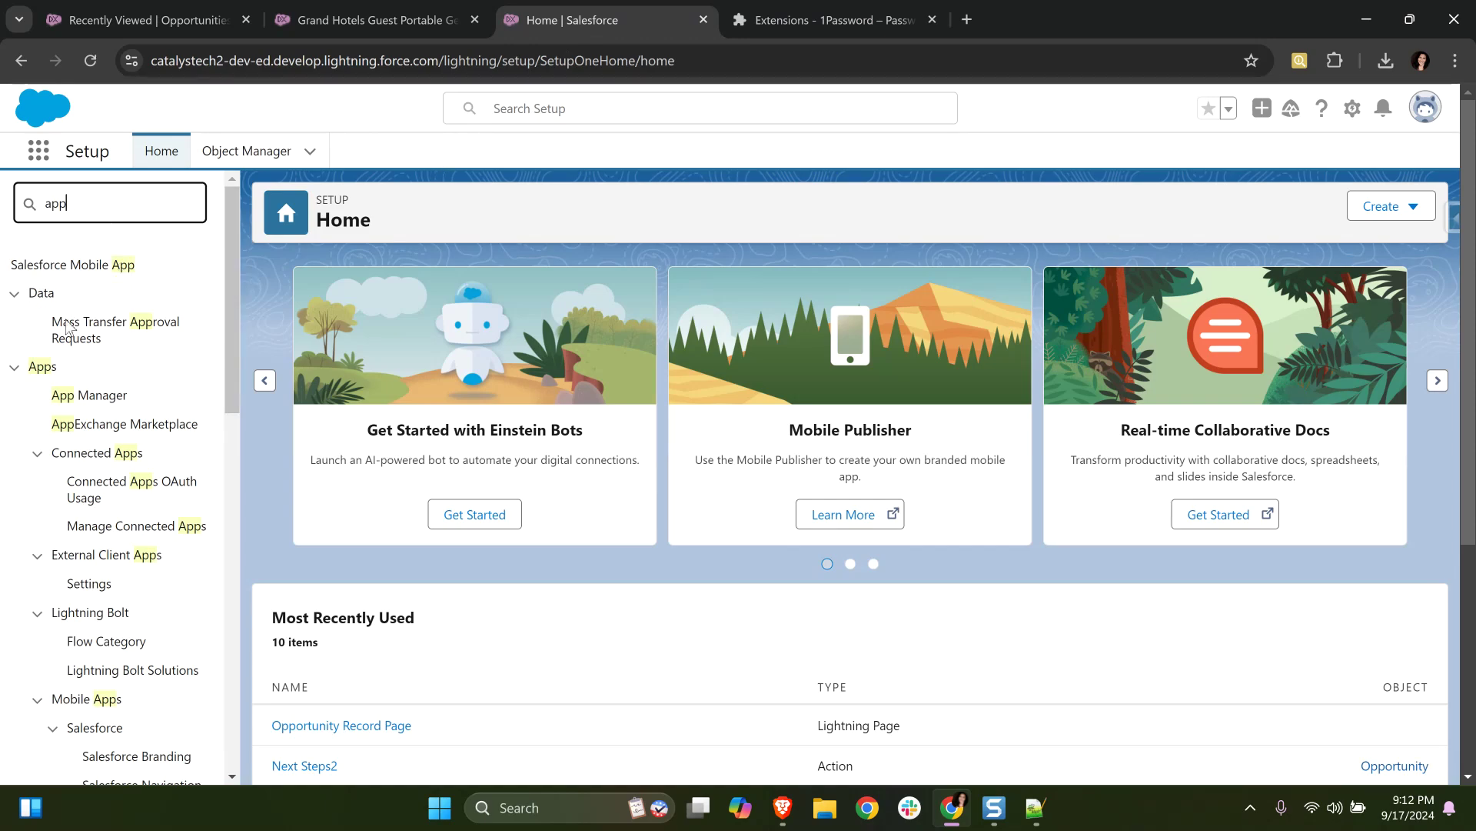
left_click_drag(108, 461, 121, 484)
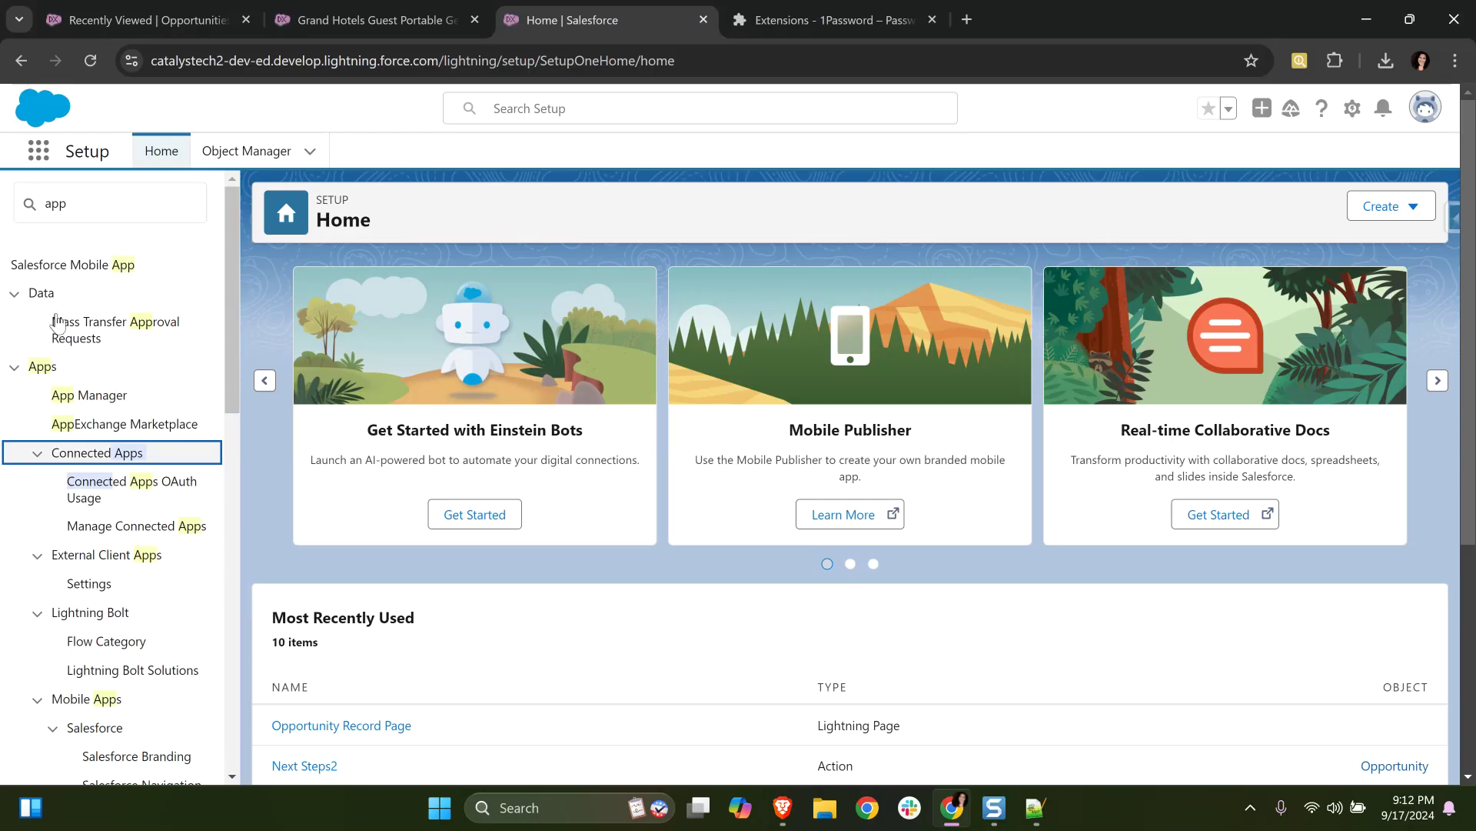
left_click(218, 524)
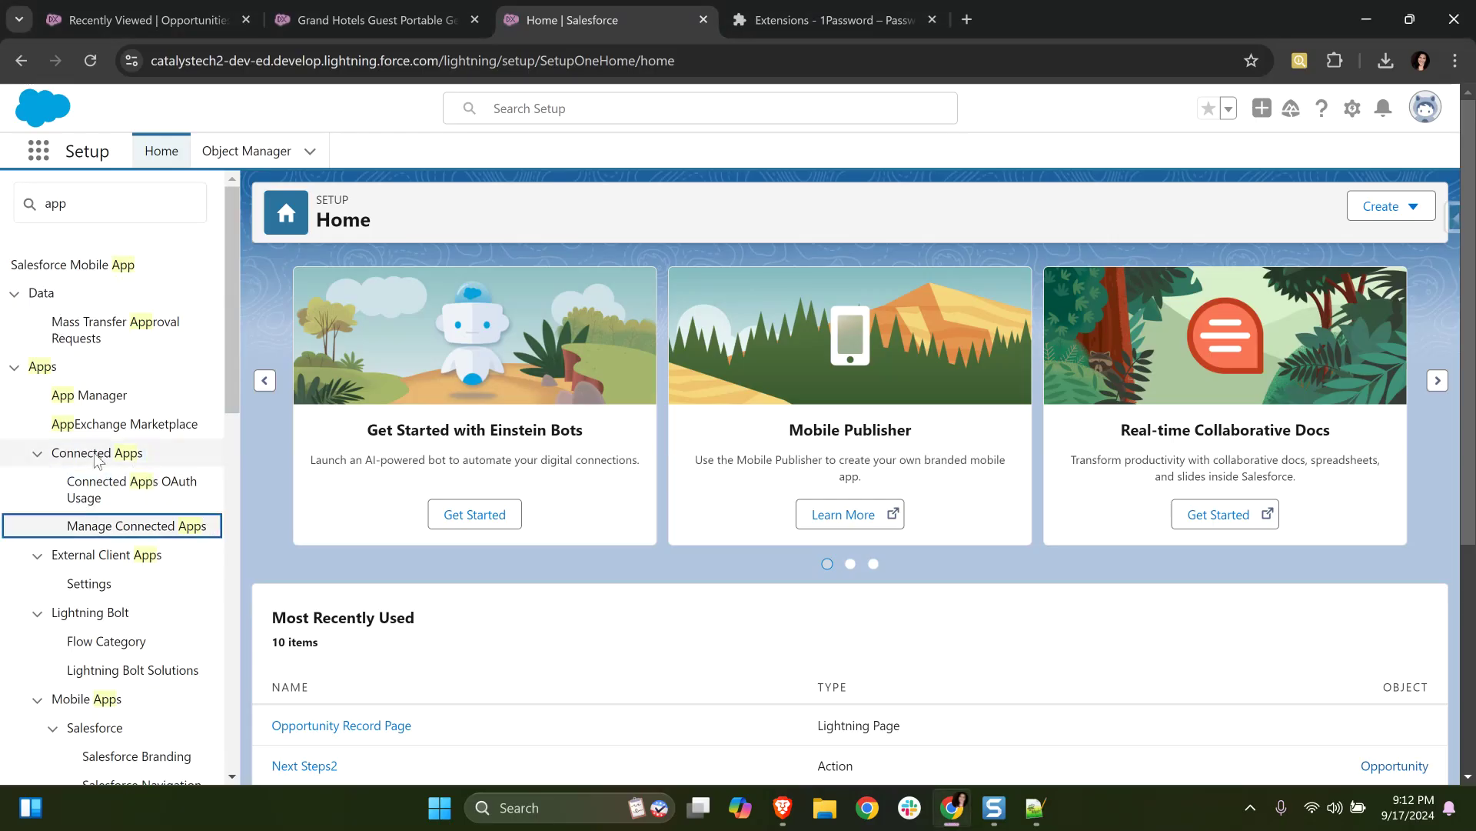
left_click(87, 395)
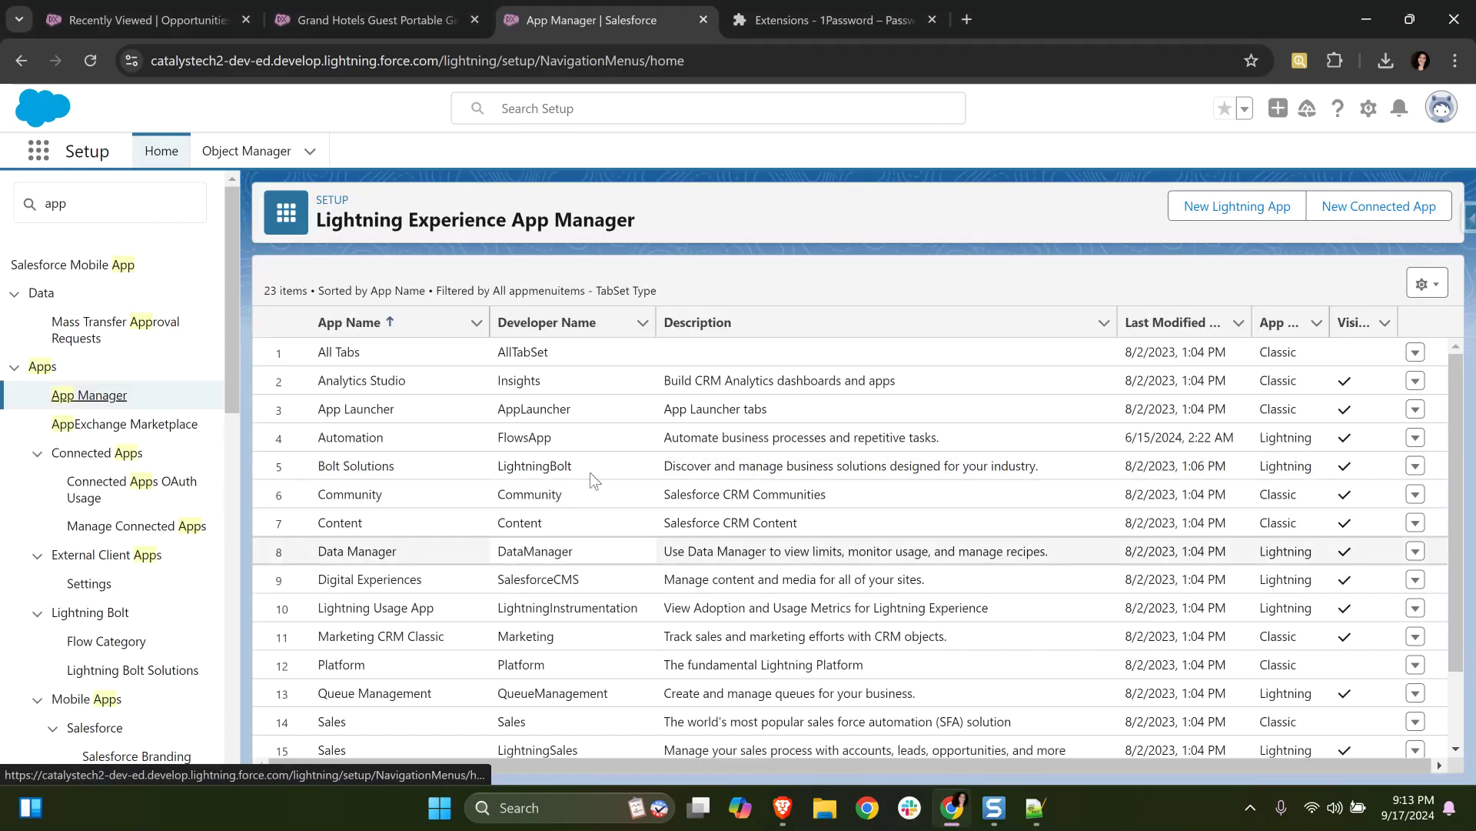
Open the Lightning version of the Sales app for editing and show its utility items
scroll(1235, 404, "down", 3)
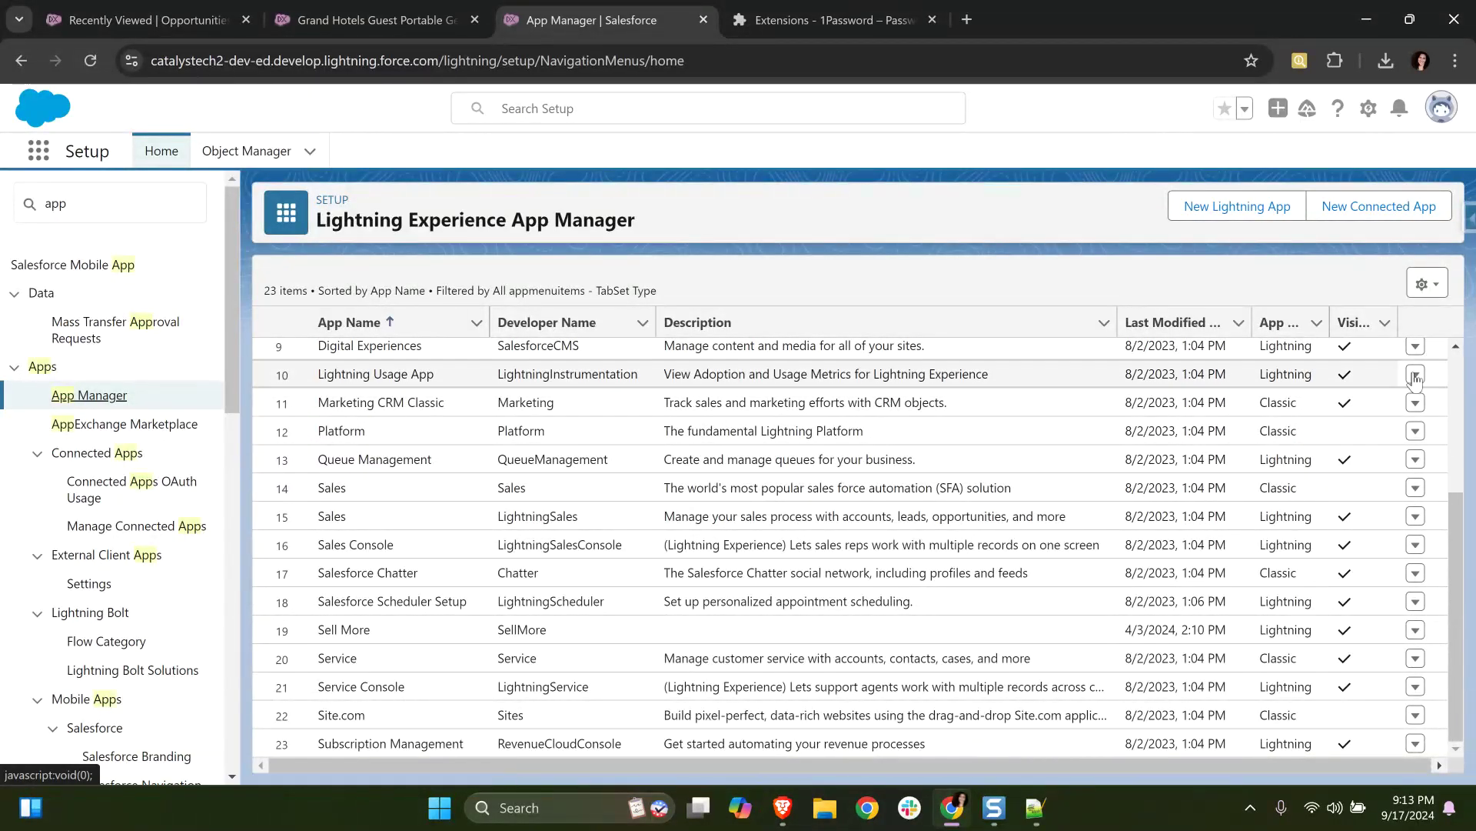
left_click(1419, 519)
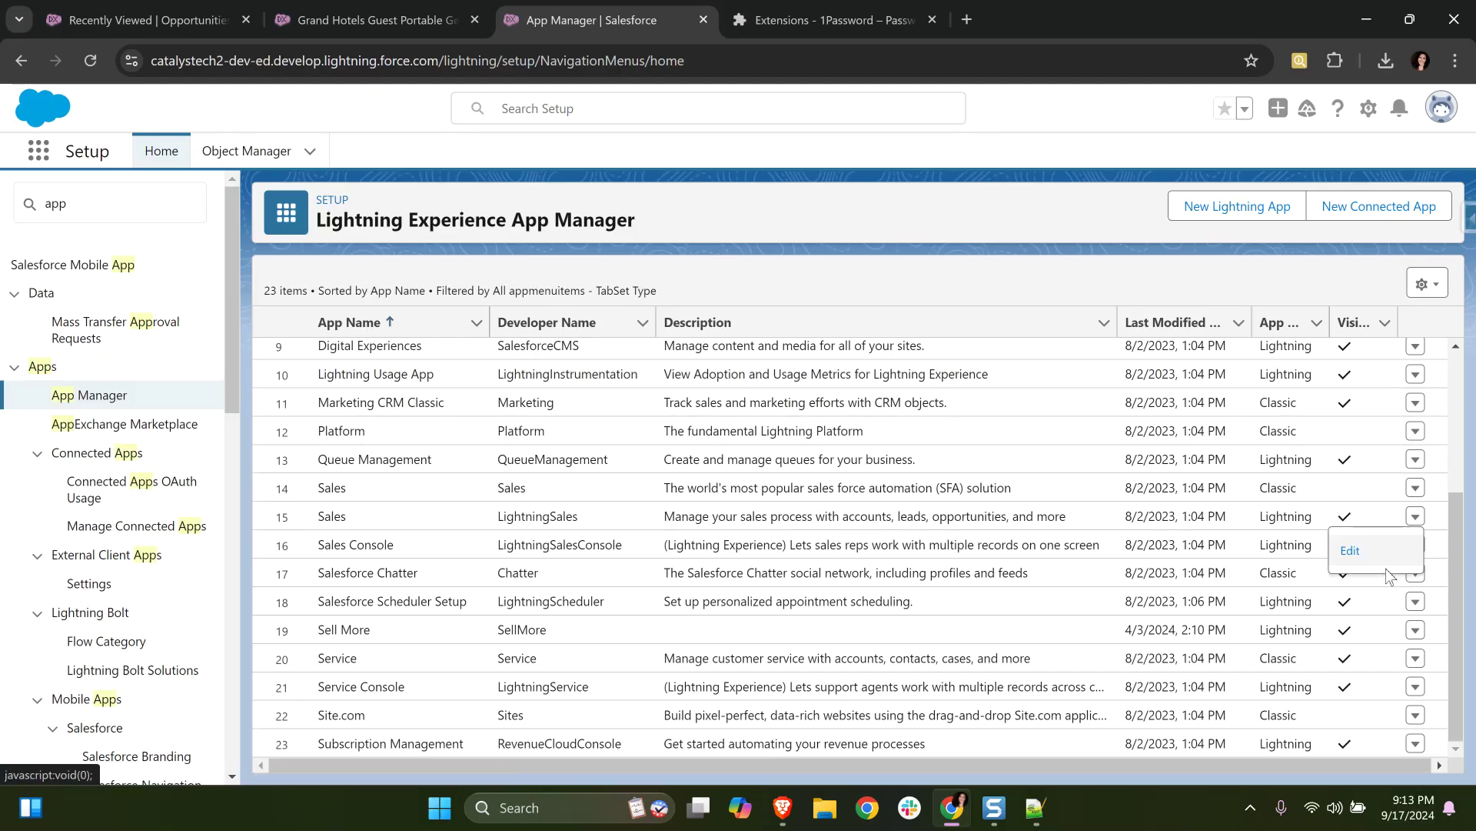
left_click(1382, 556)
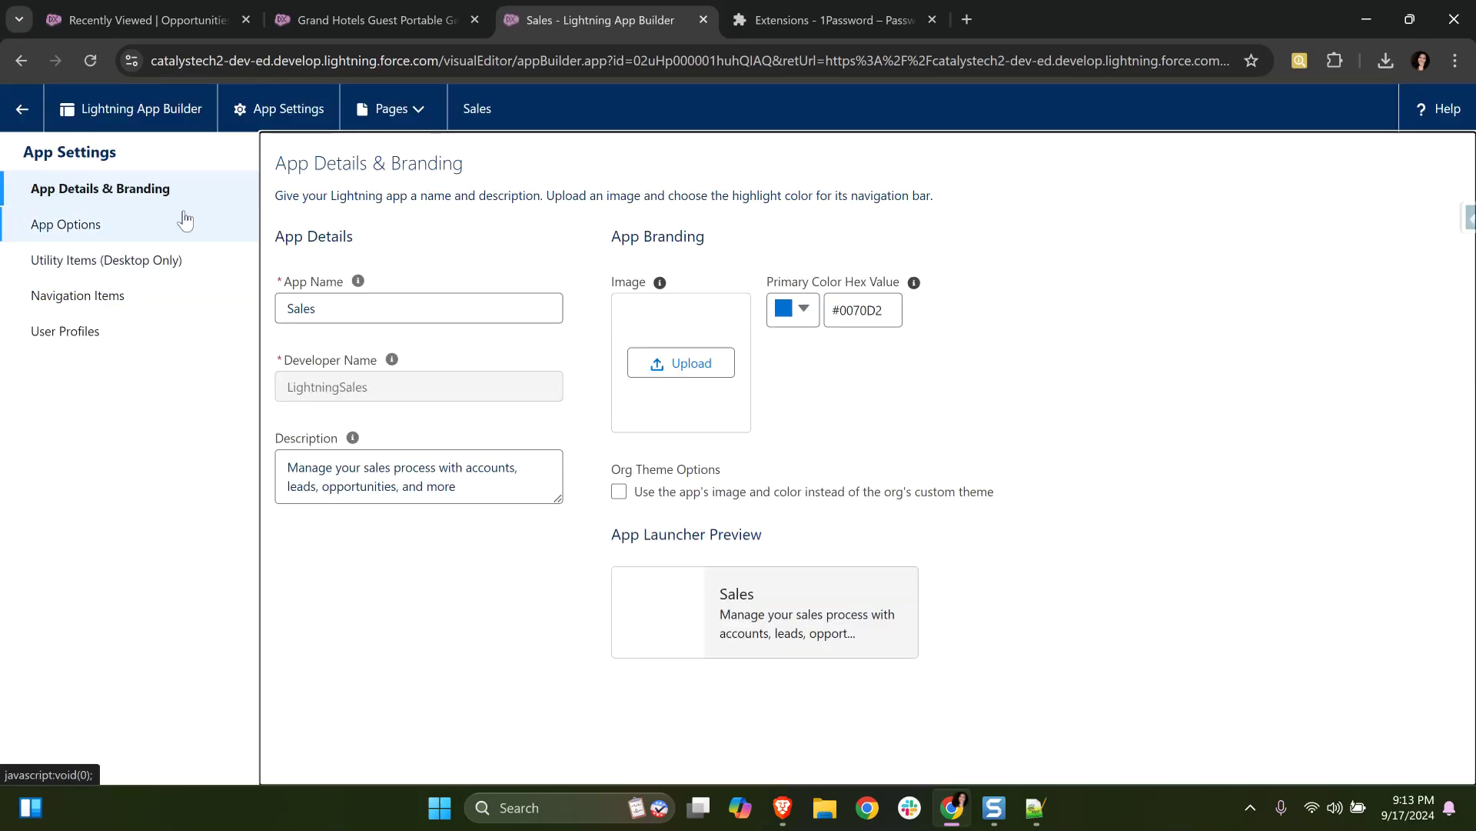
left_click(96, 266)
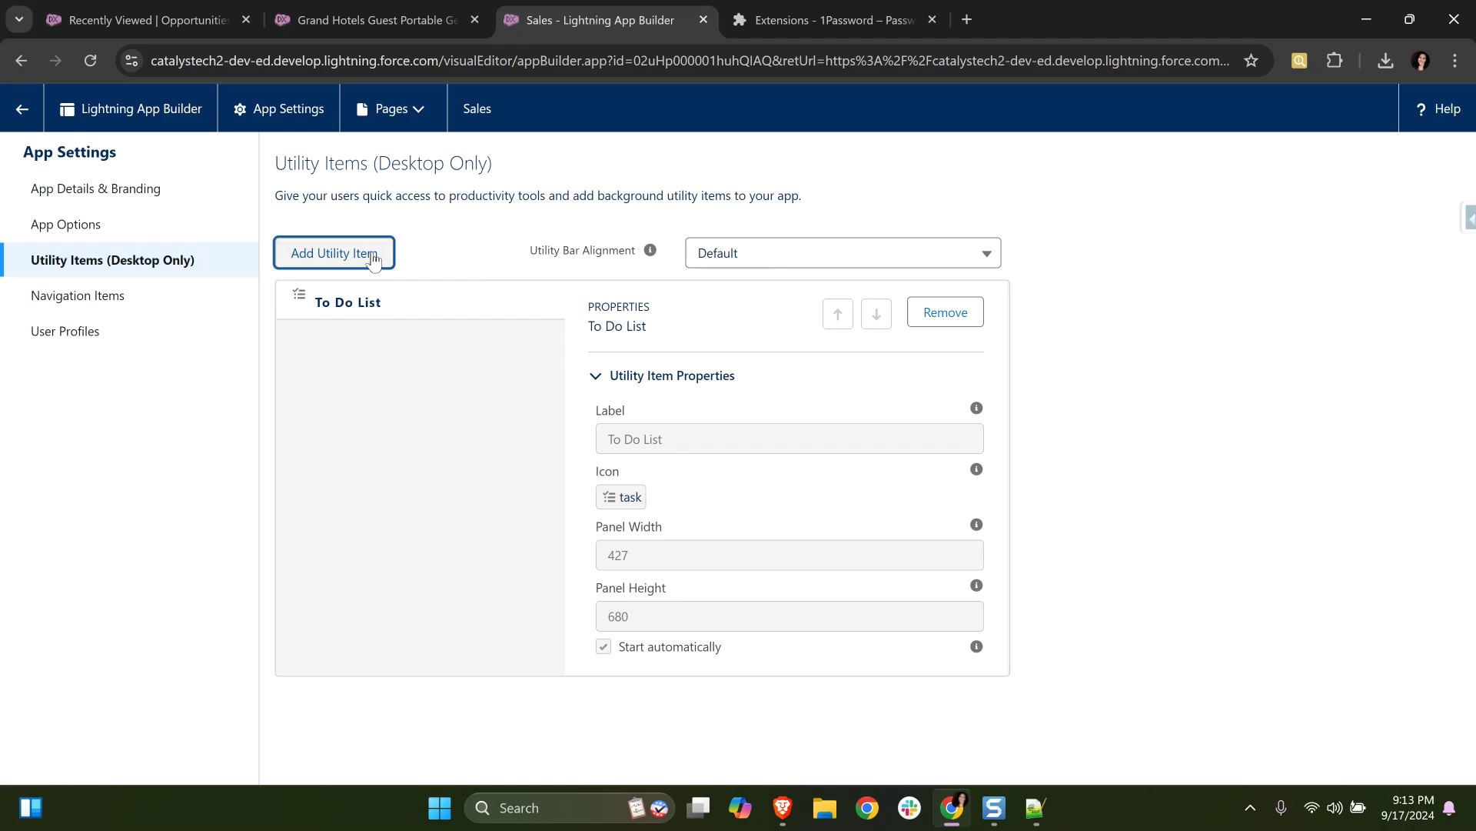
Find the Macros utility item with "mac", add it to the Sales app, and save the app settings
left_click(375, 258)
type("mac")
left_click(311, 416)
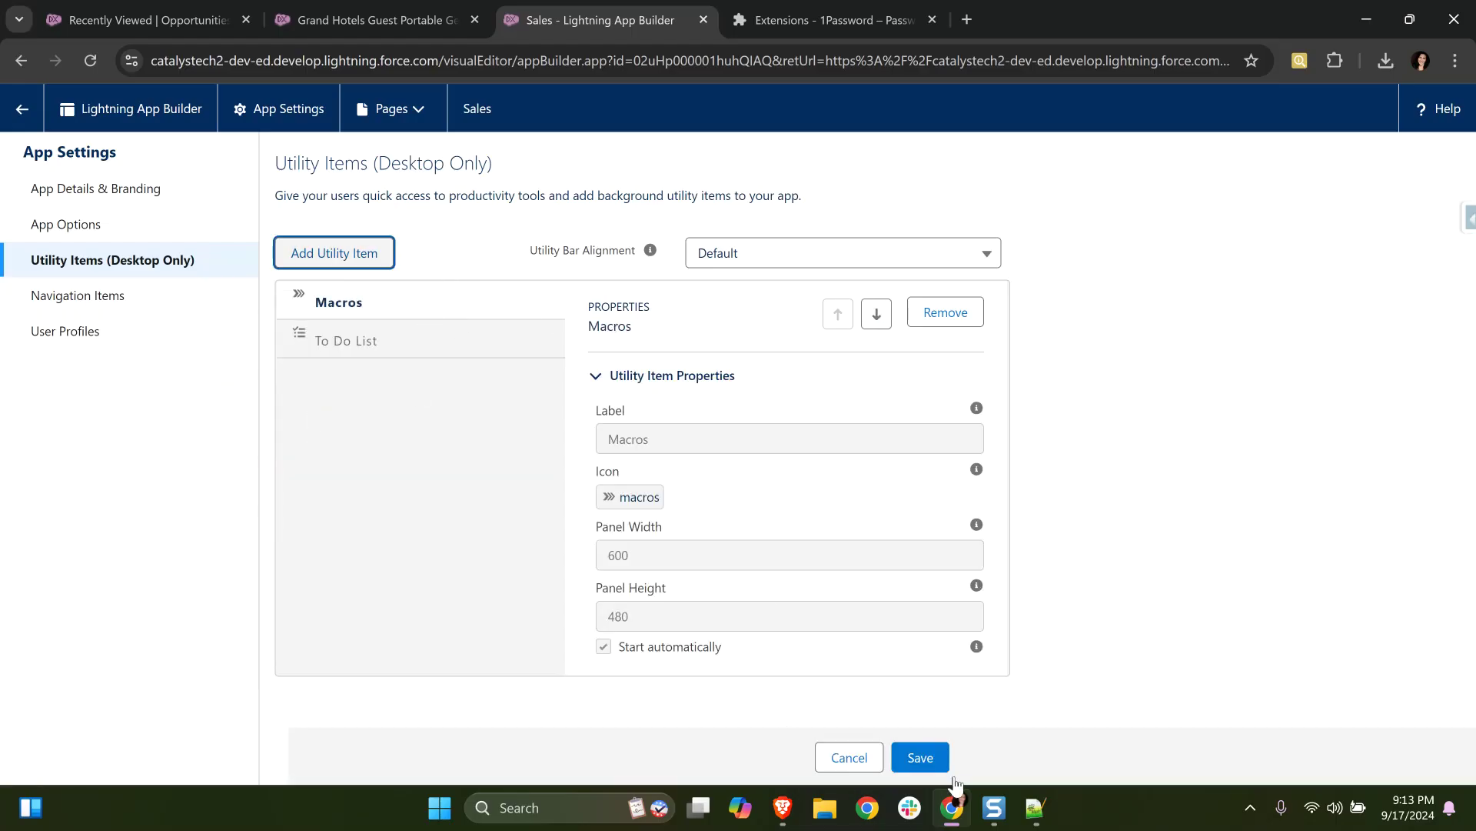
left_click(931, 758)
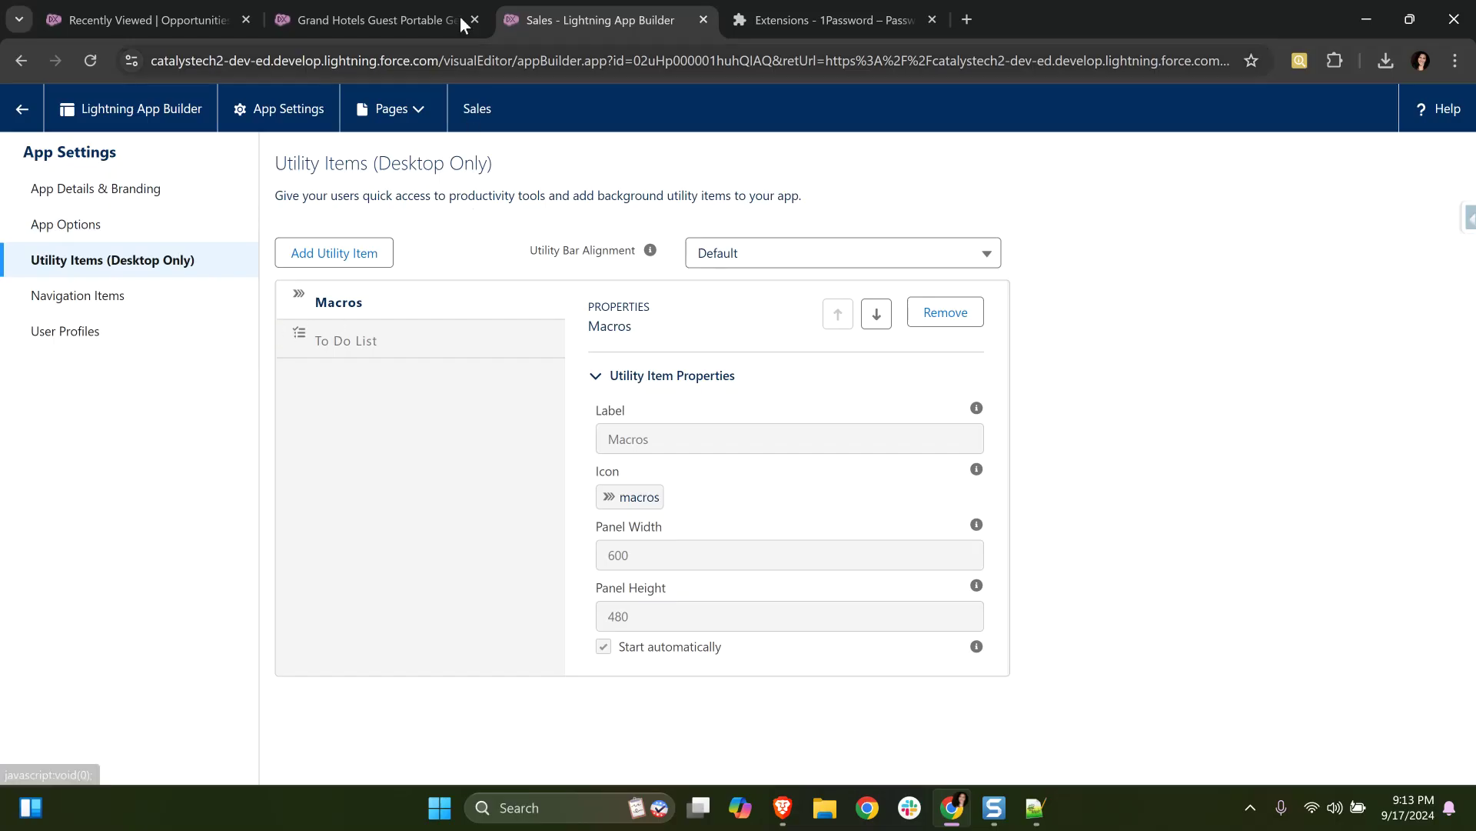
Return to the Grand Hotels Guest Portable Generators opportunity and start a new macro named Sample
left_click(404, 19)
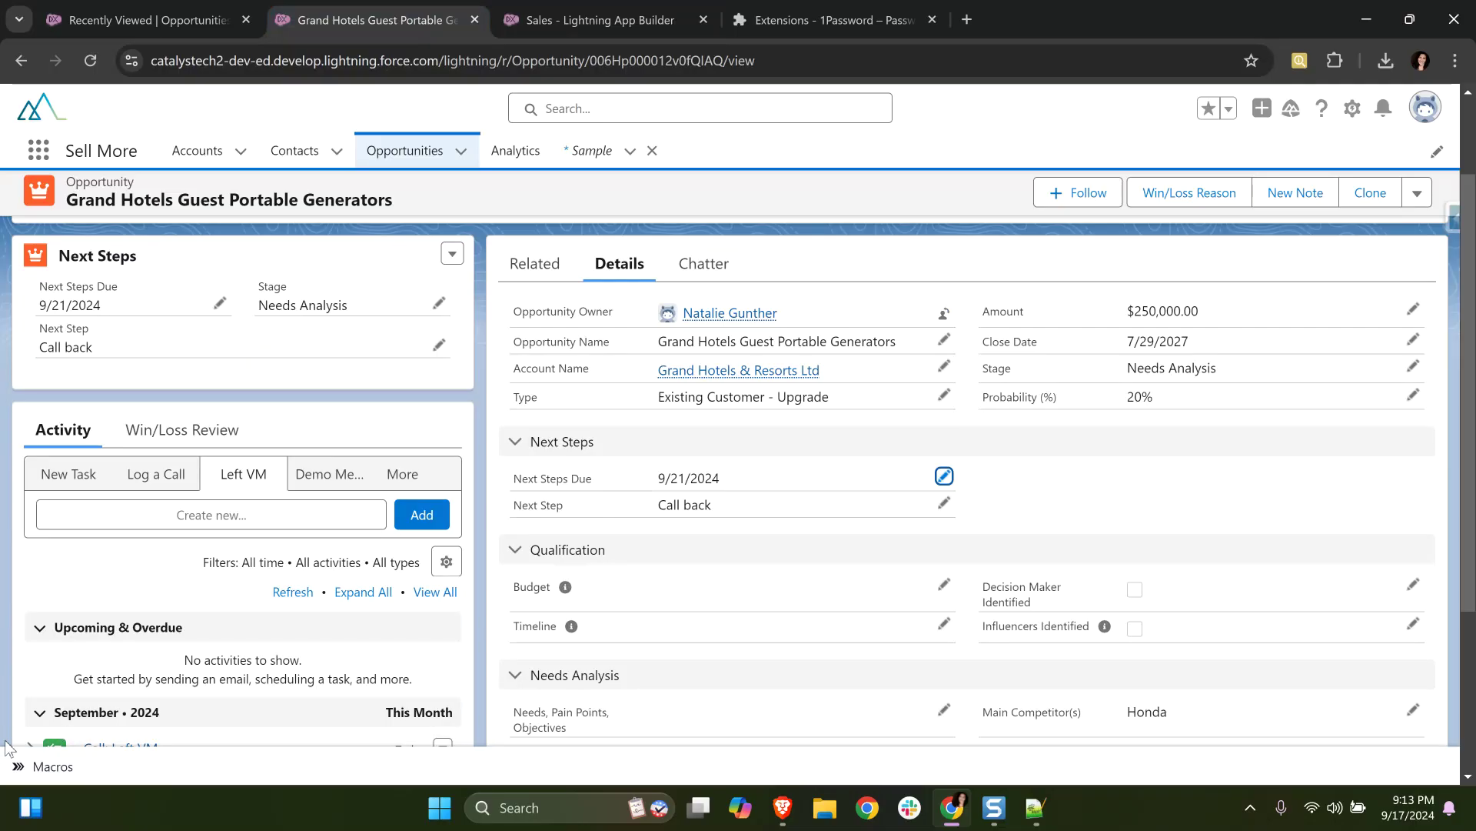
left_click(52, 767)
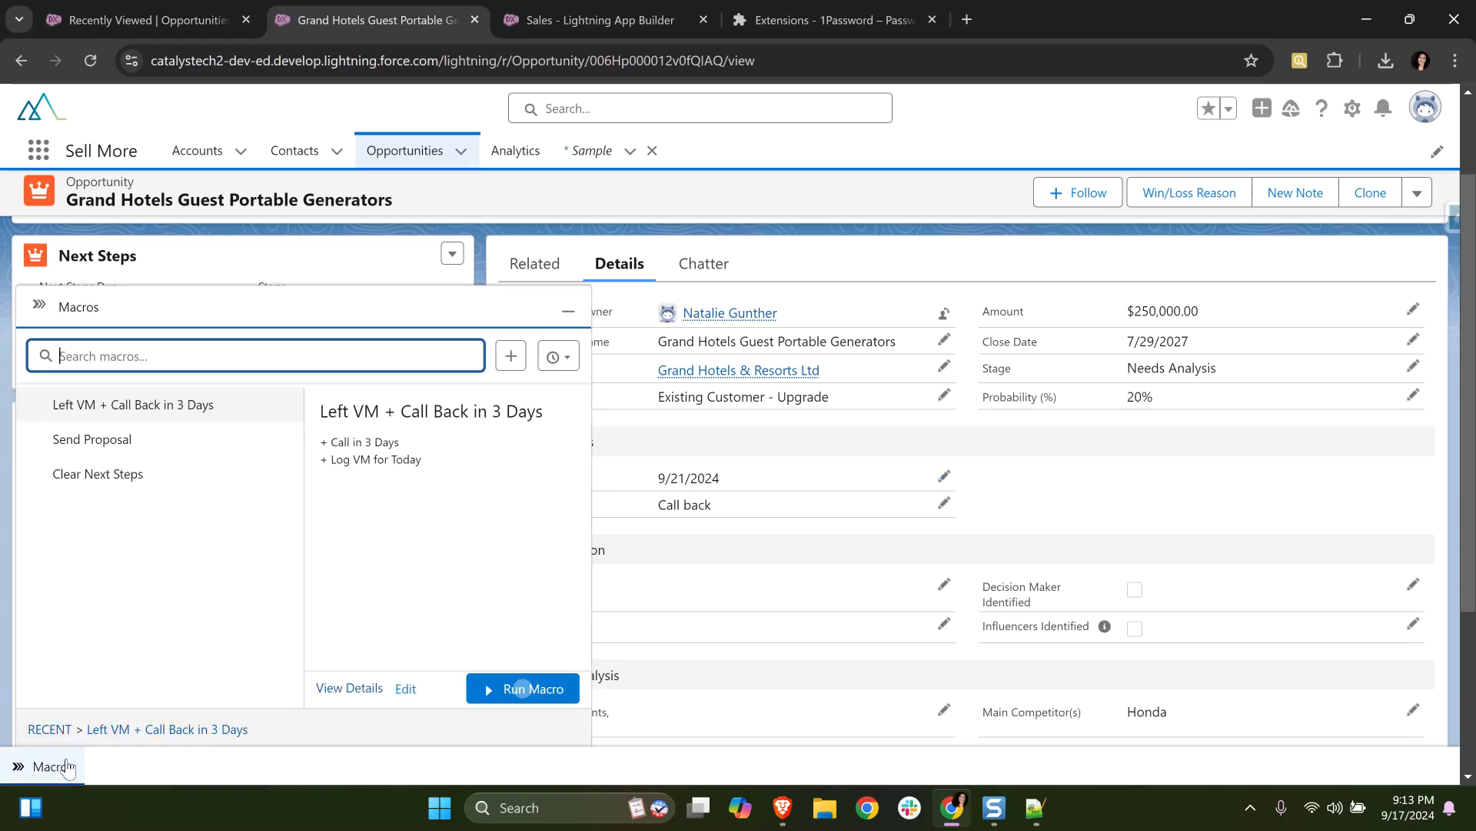
left_click(512, 355)
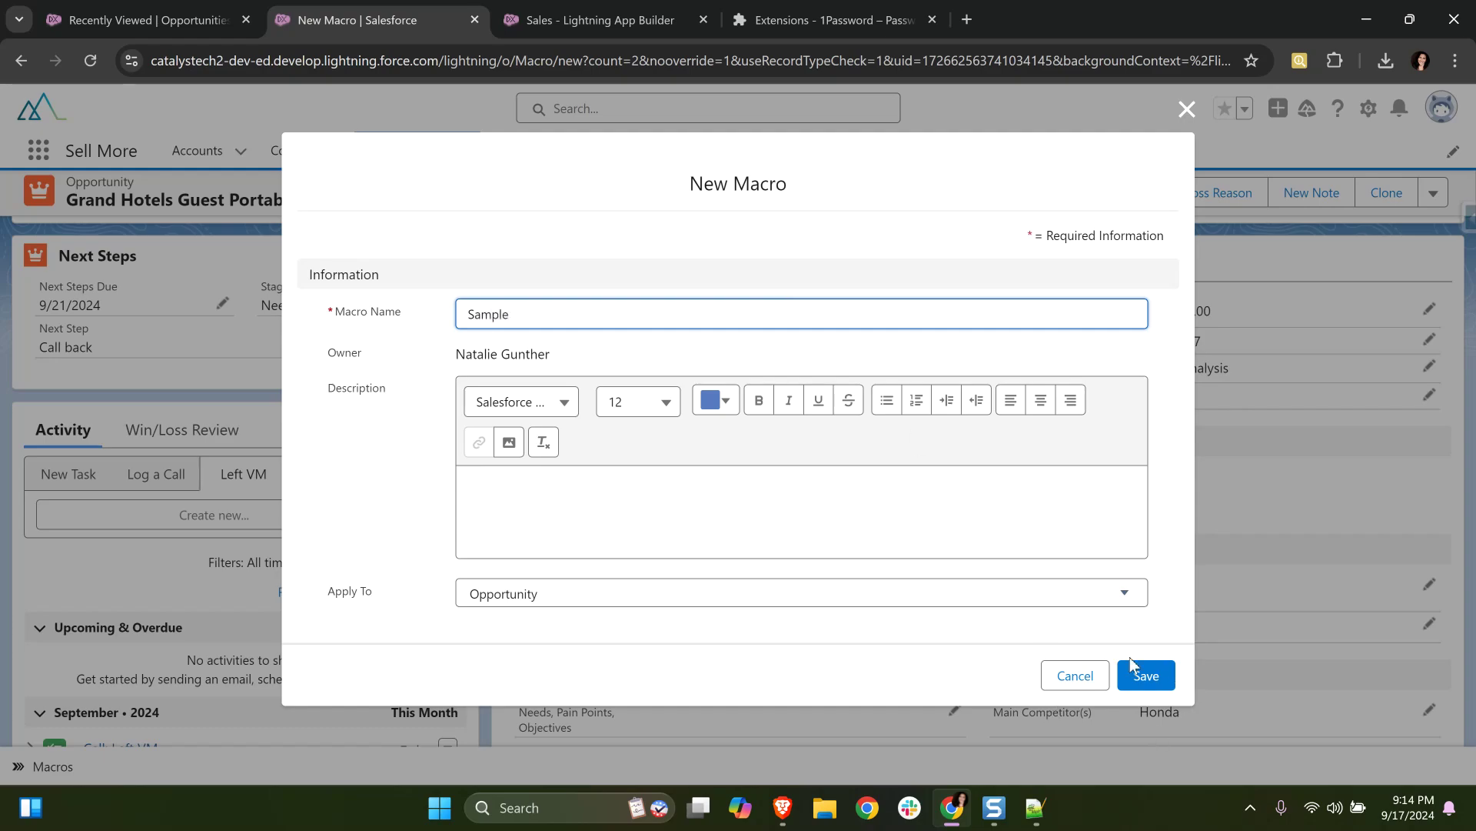
Enter the numbered description "Next Steps - Set to Call back, due in 3 days" and "Left VM", keep Opportunity as the applied object, and save the macro
left_click(796, 484)
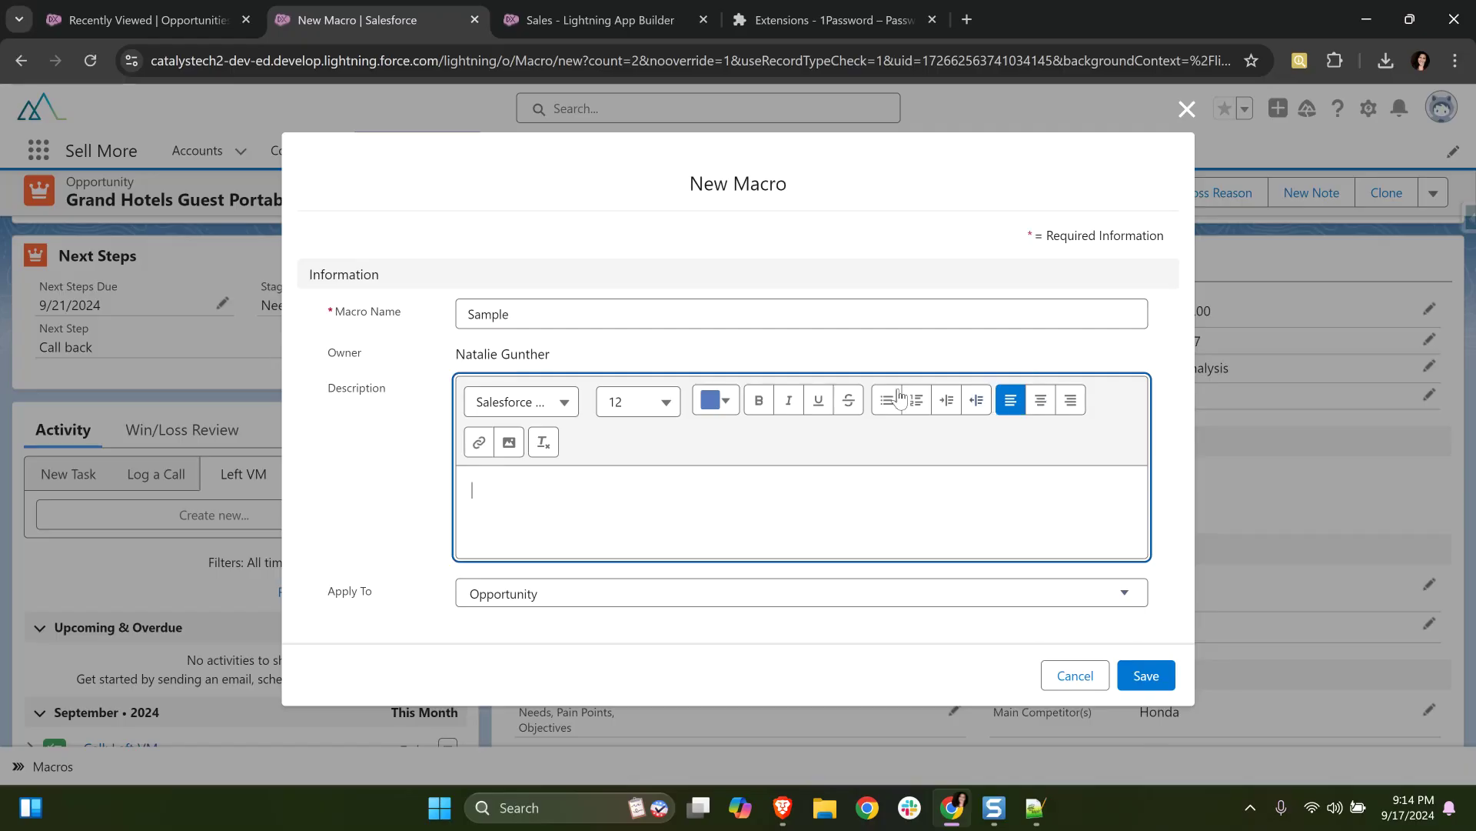
left_click(915, 405)
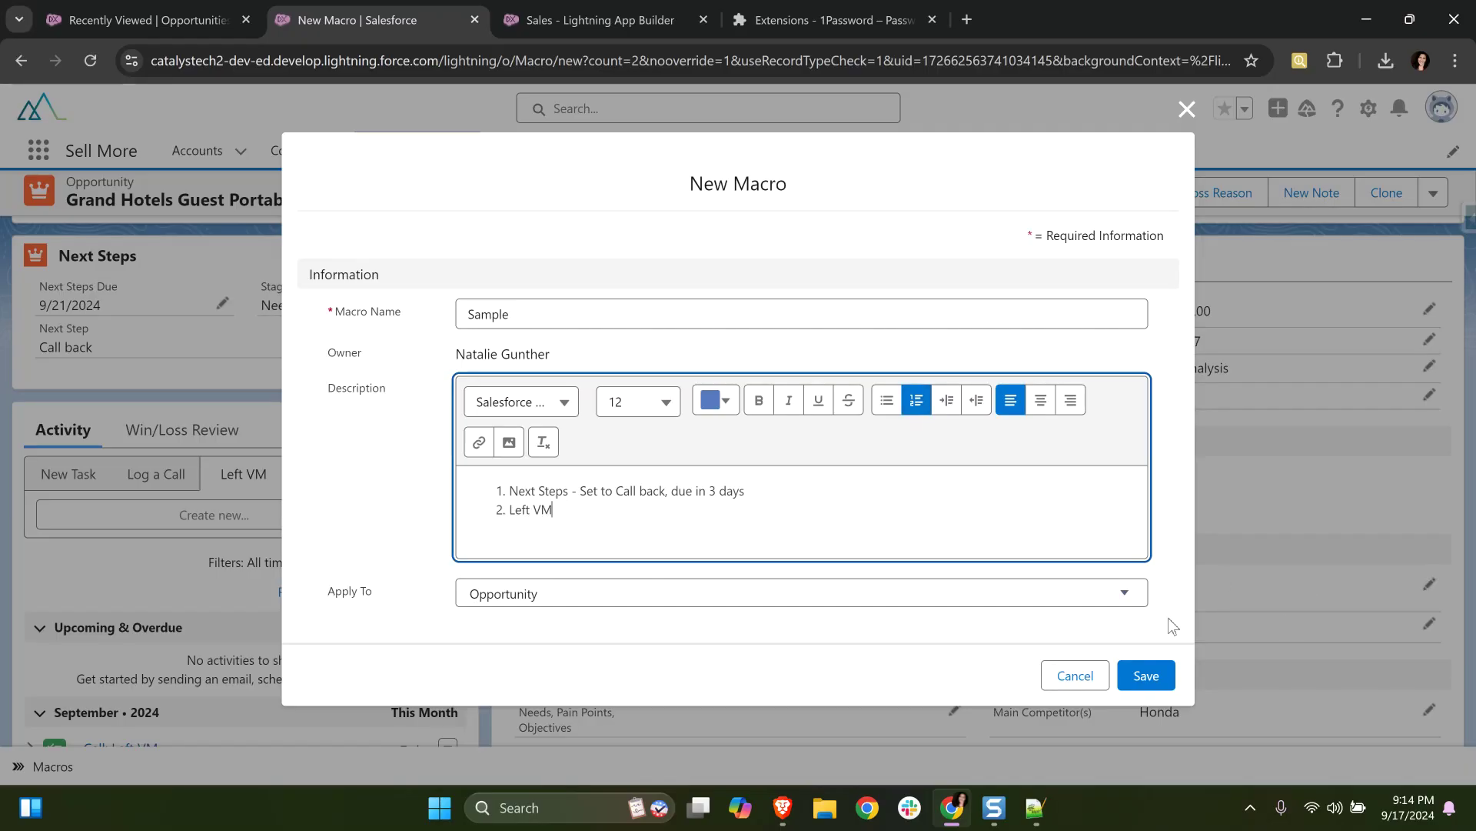
left_click(1074, 611)
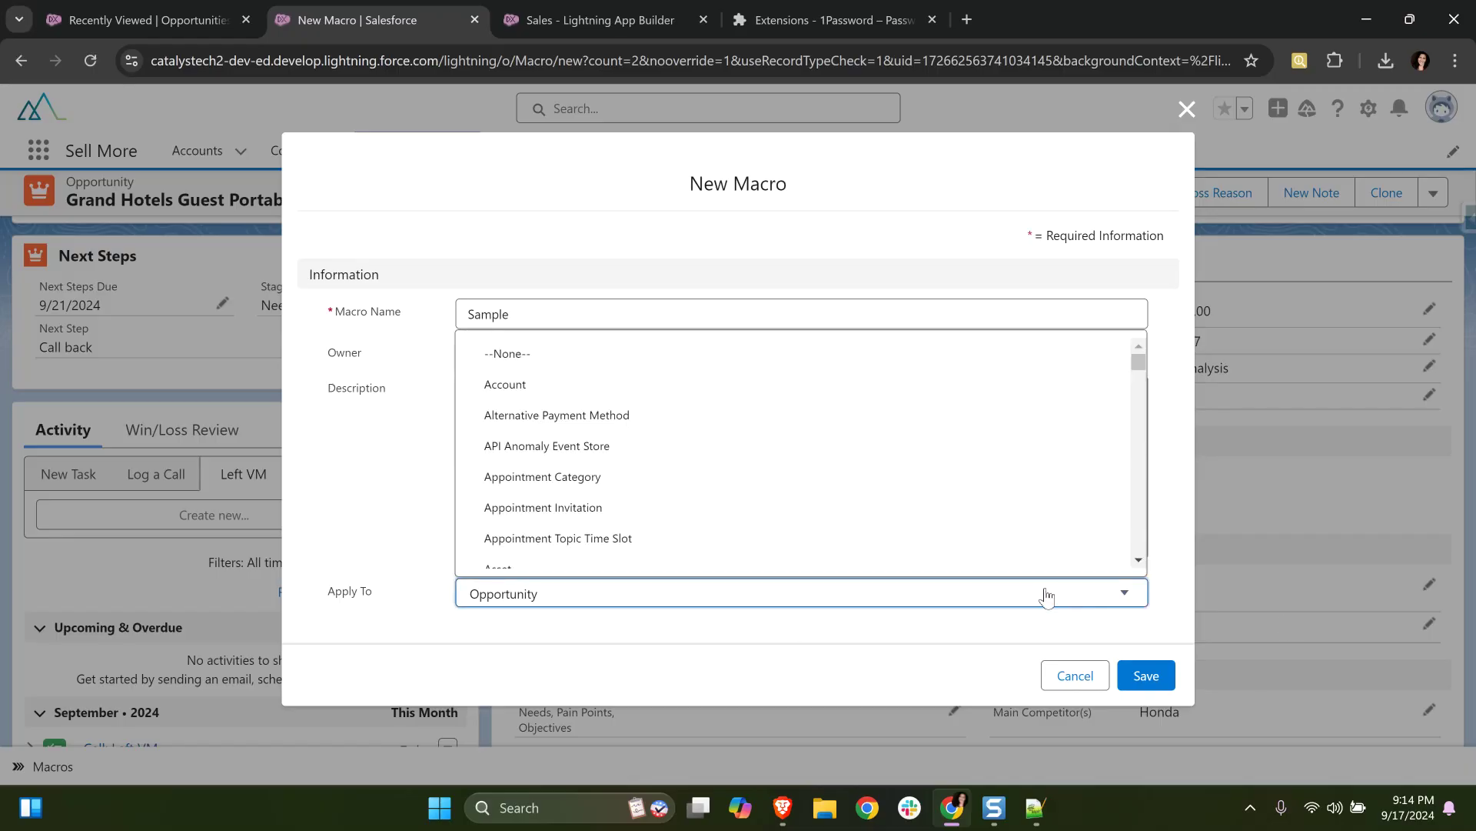
left_click(619, 627)
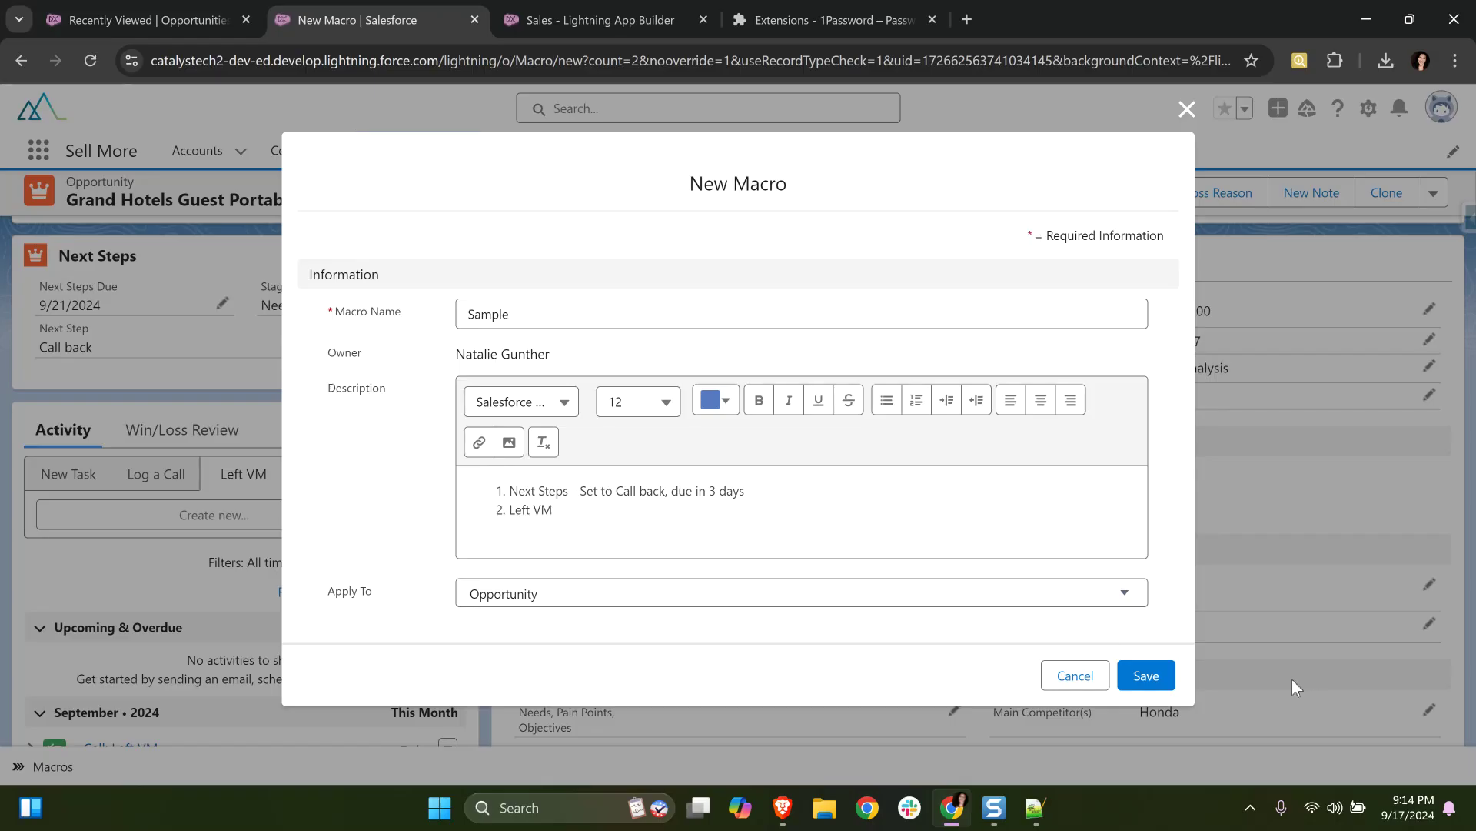
left_click(1144, 679)
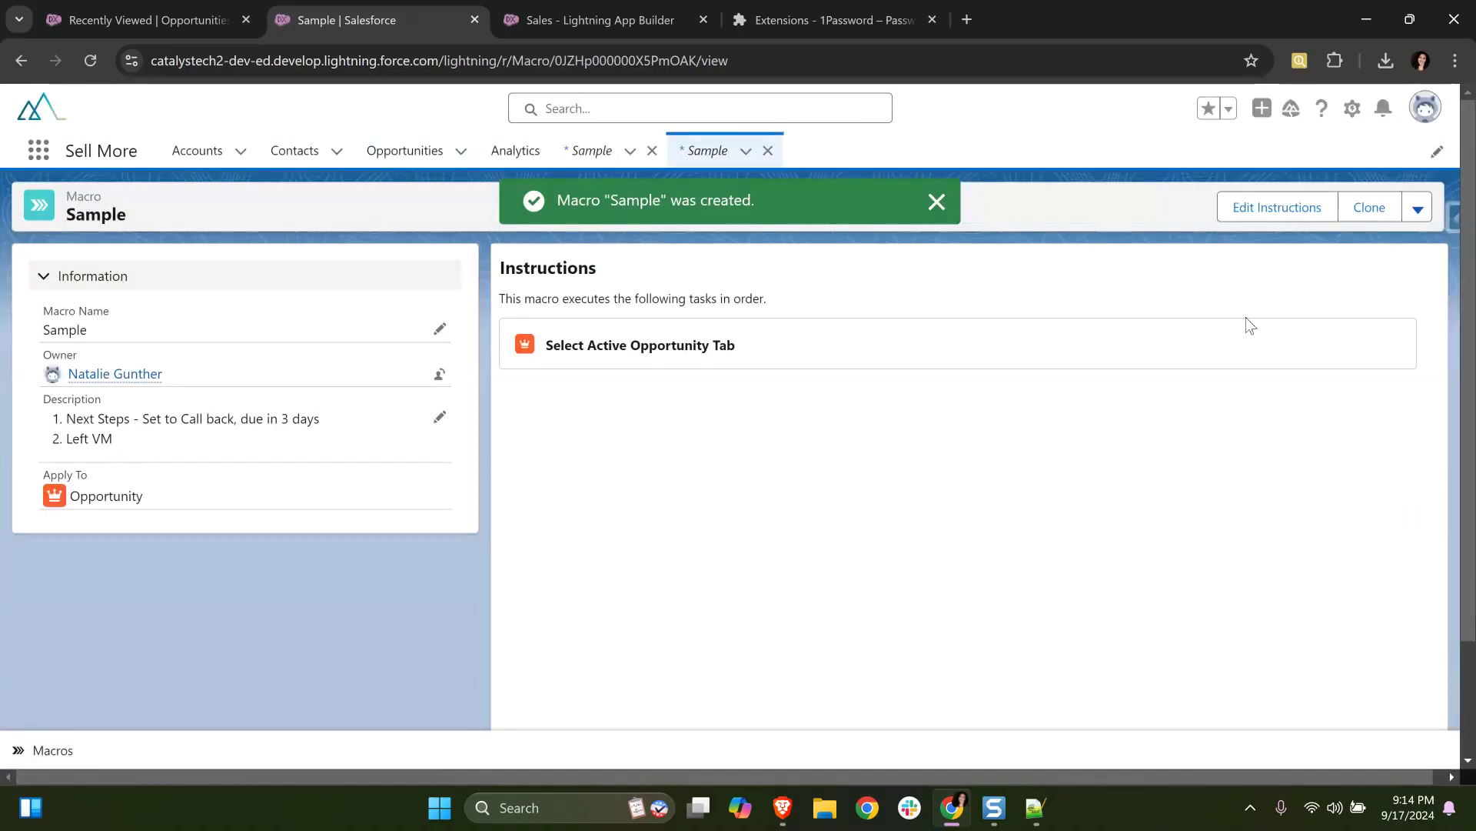
Open the Sample macro's instructions and add a Next Steps action with Next Steps Due set relatively to 3 days from today
left_click(1288, 208)
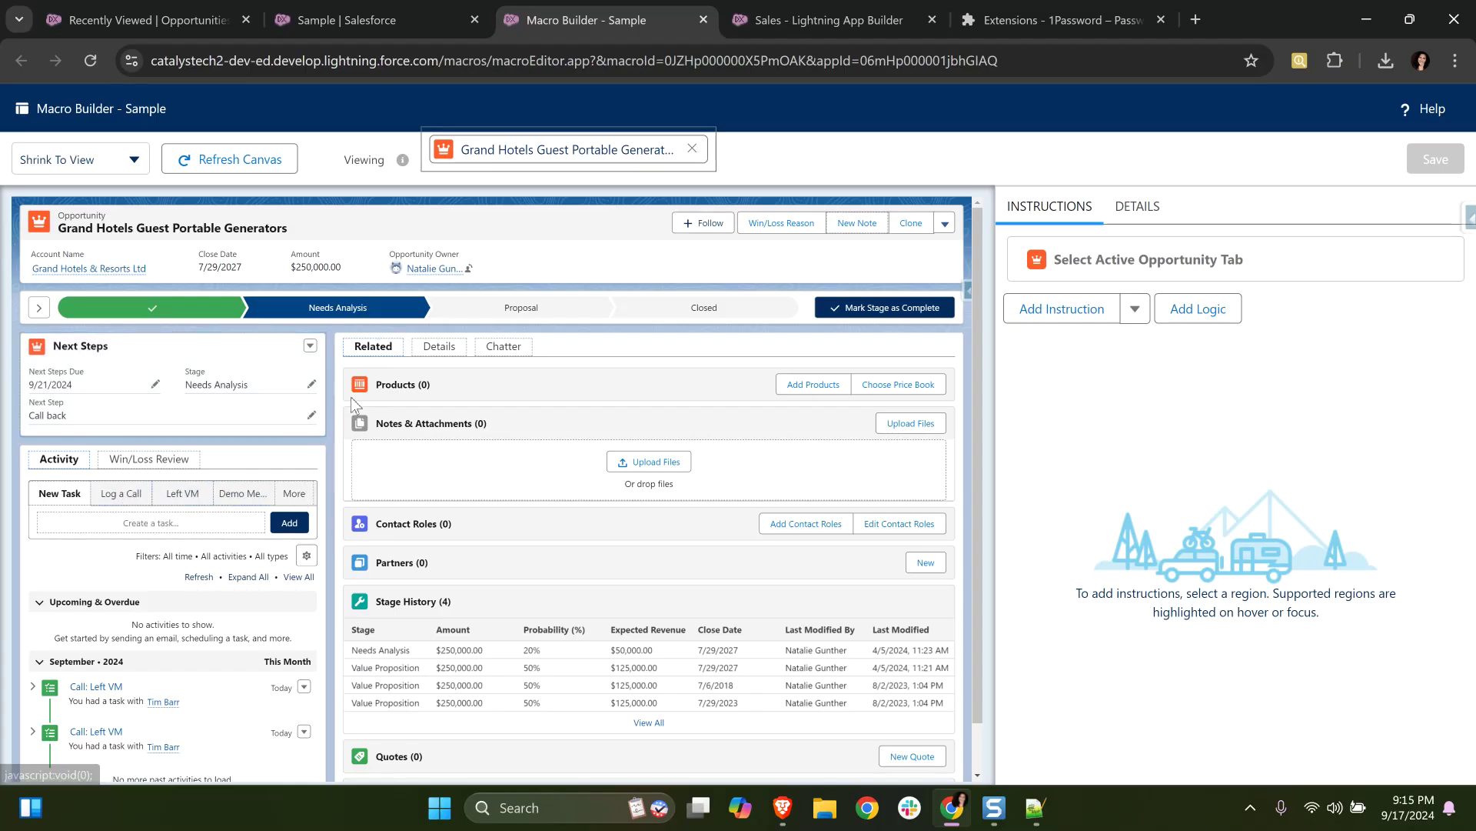
left_click(116, 378)
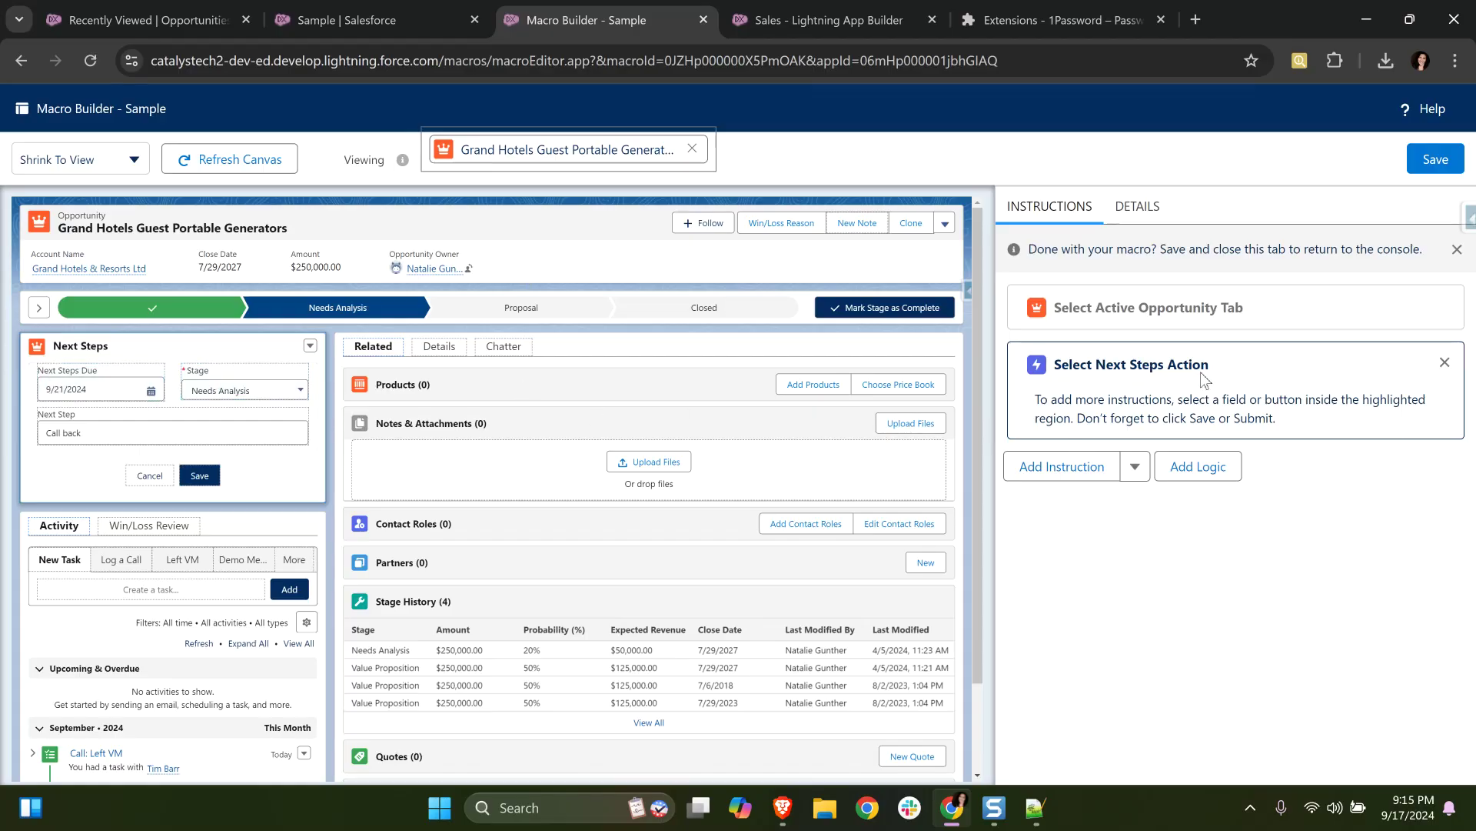
left_click(86, 396)
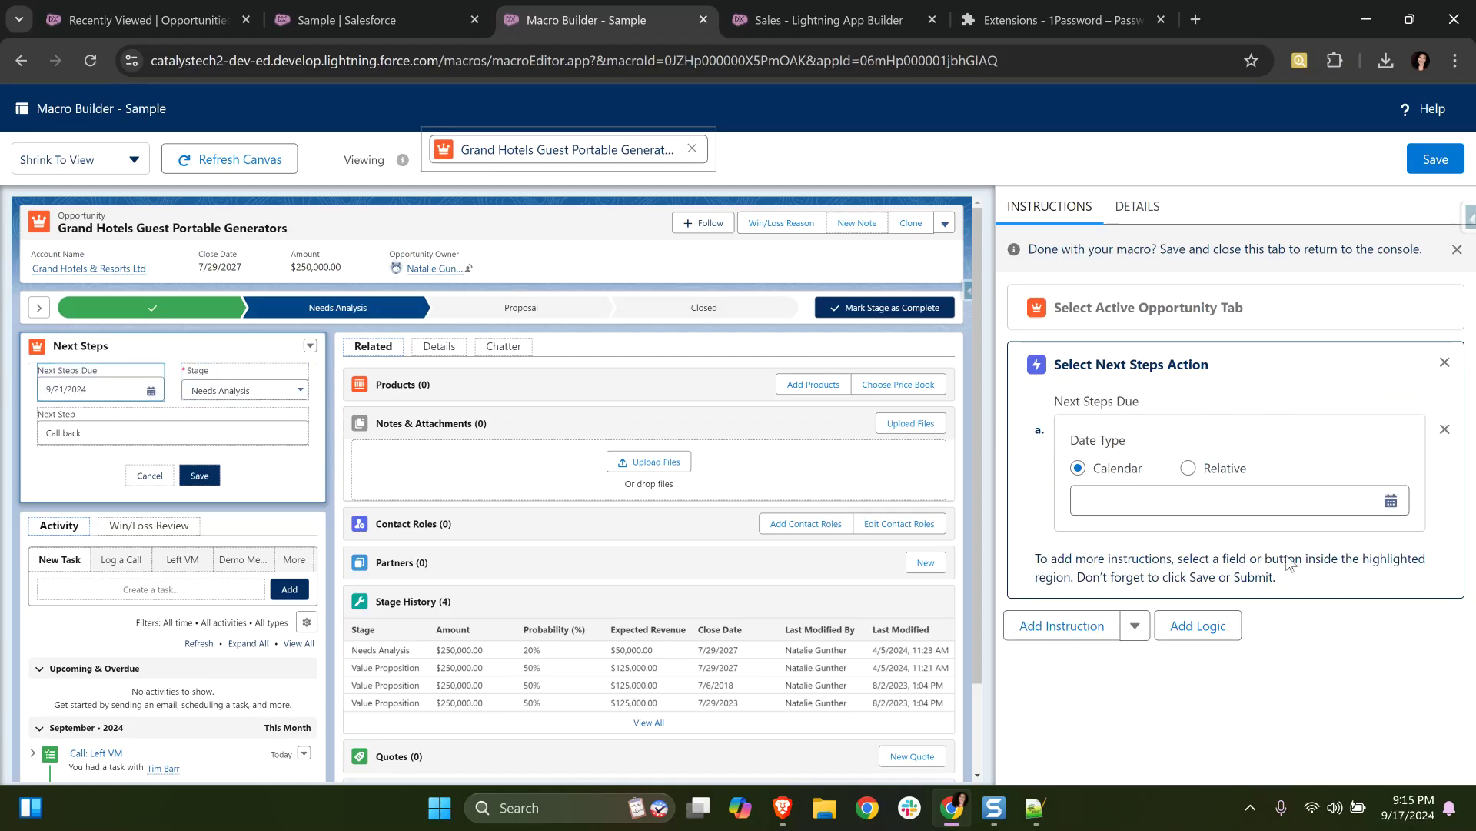
left_click(1232, 472)
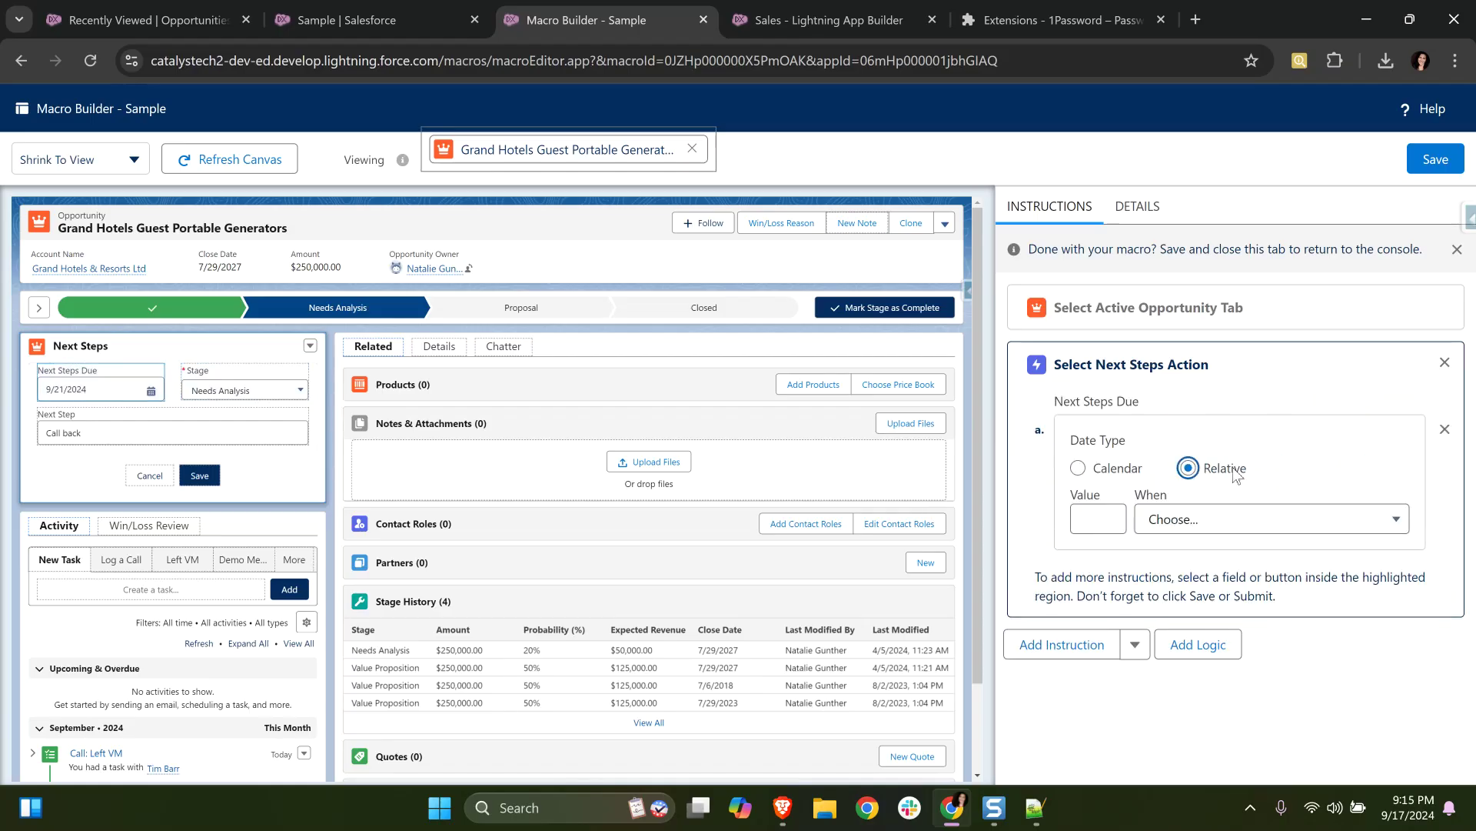
left_click(1085, 515)
type("3")
left_click(1230, 523)
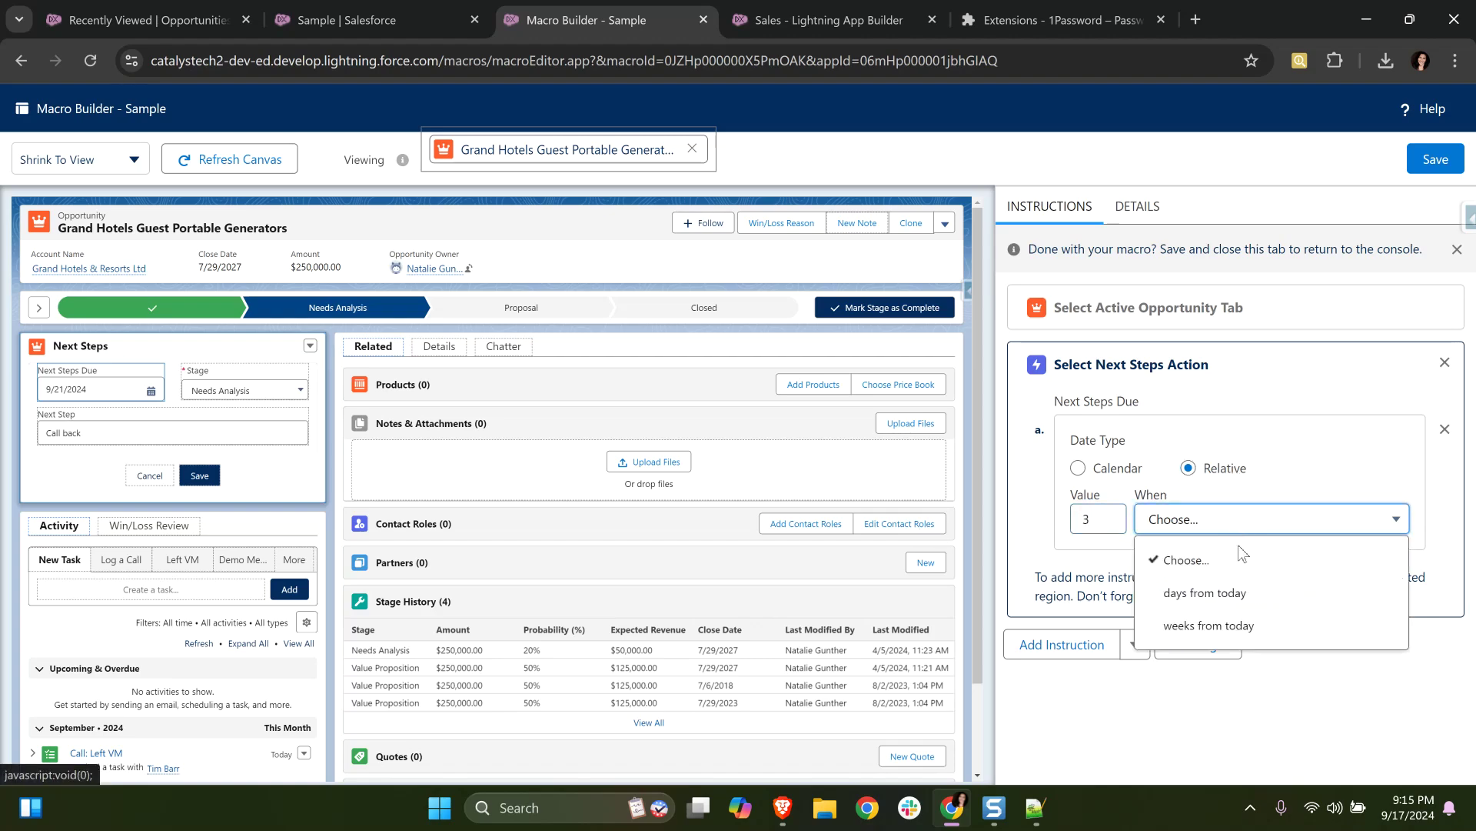
left_click(1242, 596)
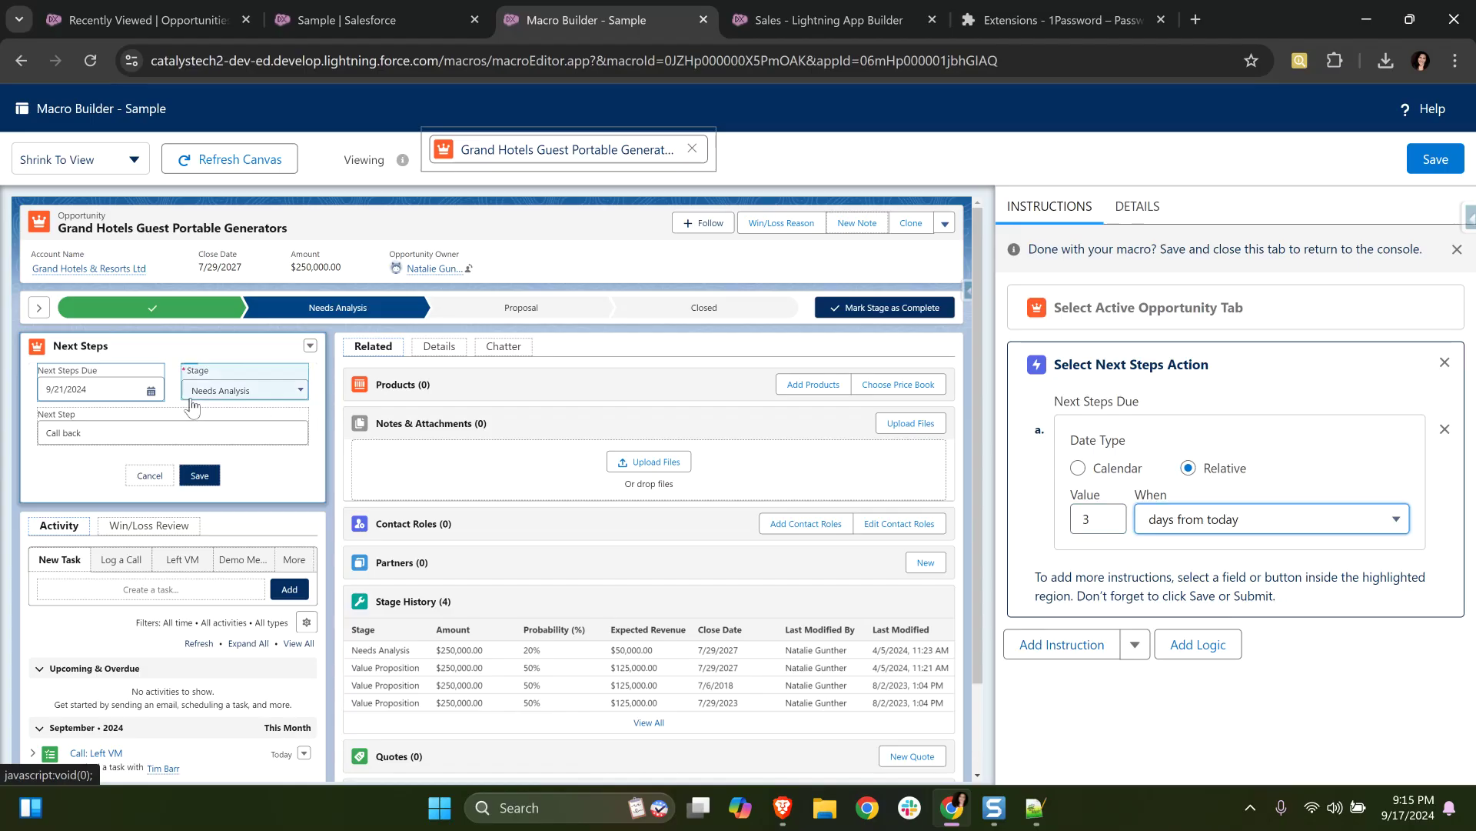
Add the Next Step field with the text "Call Back", replacing existing text, and finish the Next Steps action with a submit instruction
left_click(164, 431)
left_click(1109, 614)
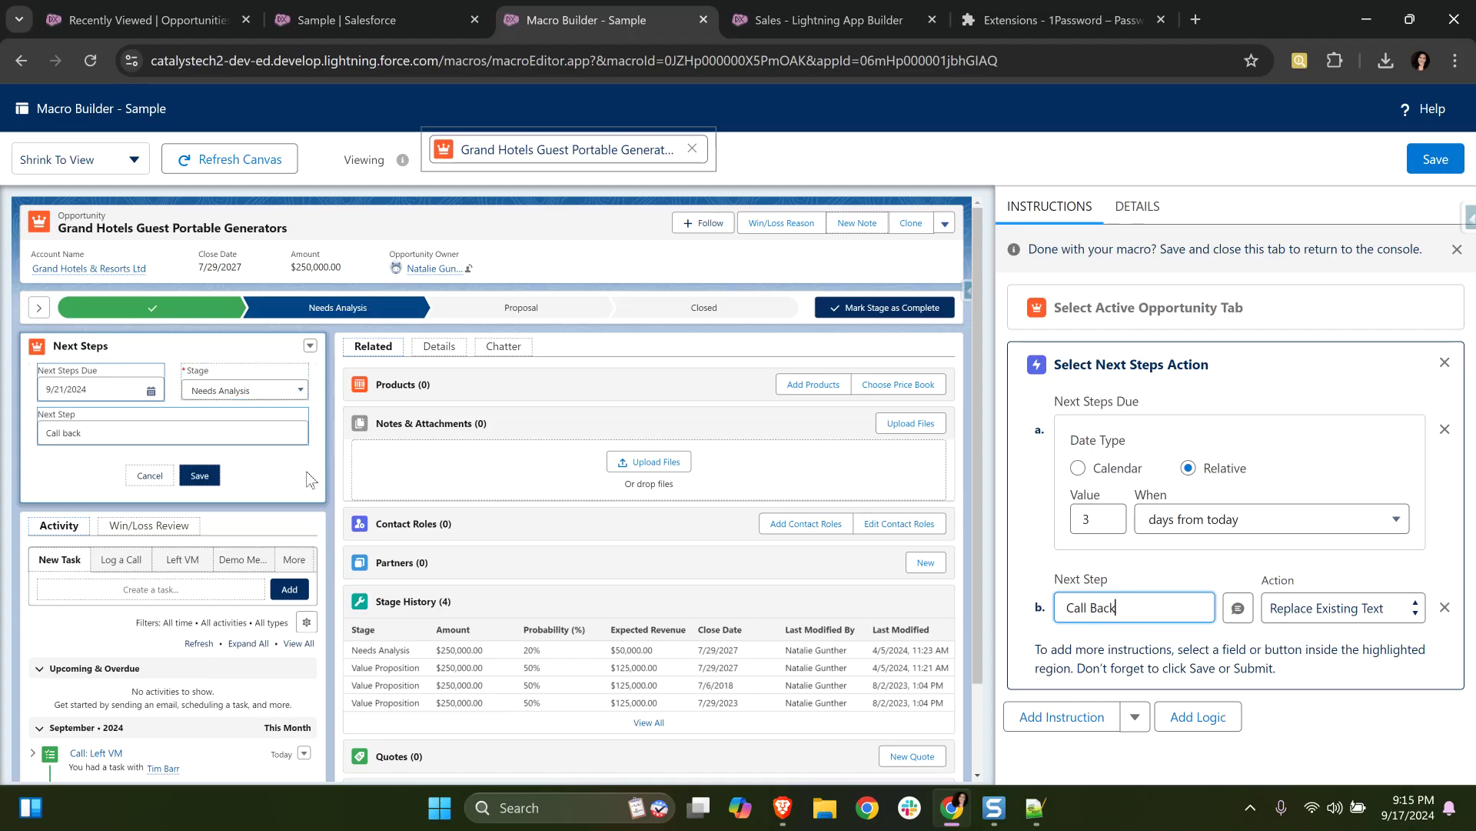
left_click(200, 475)
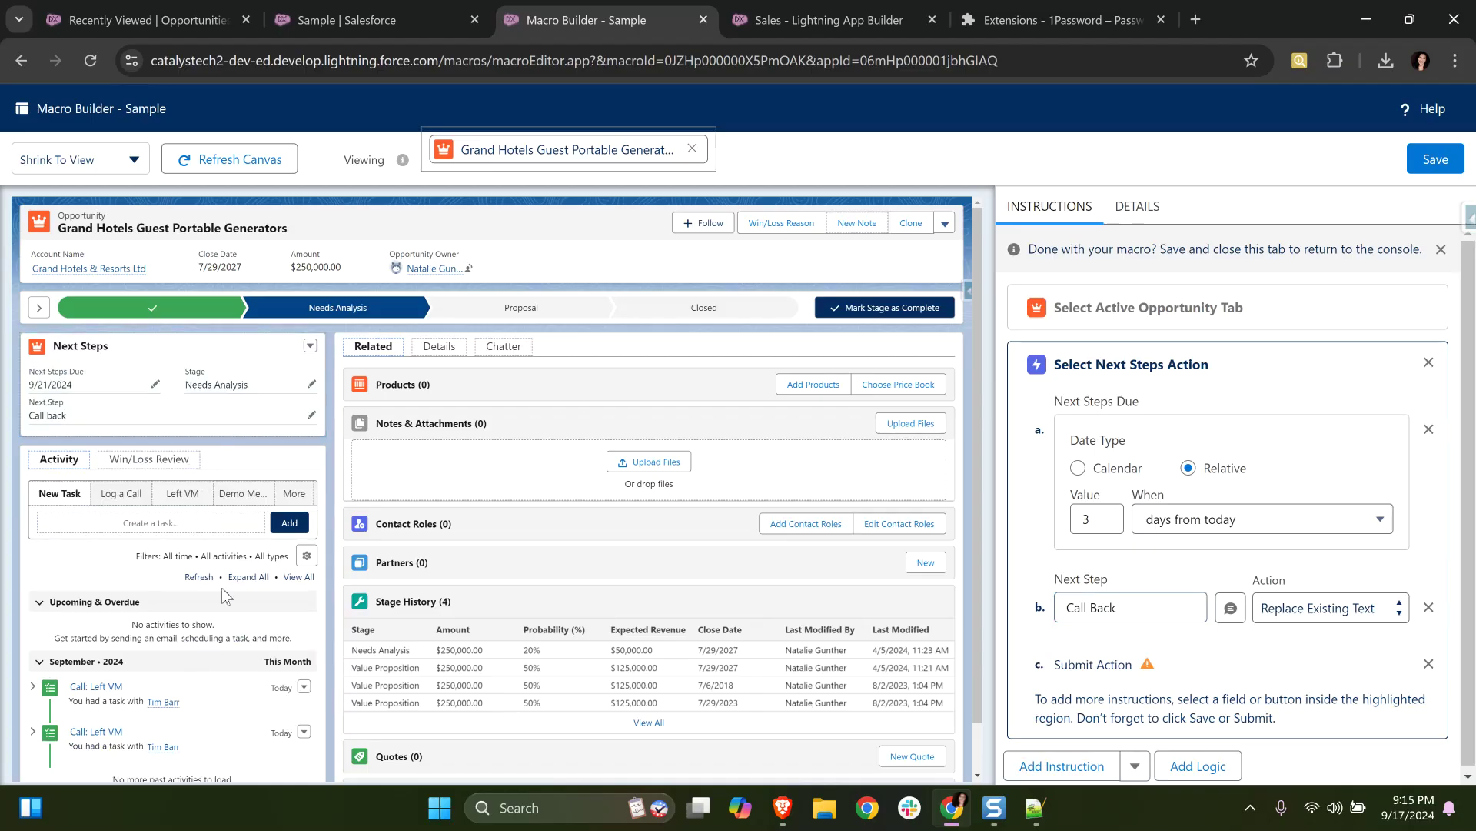
scroll(1390, 472, "down", 1)
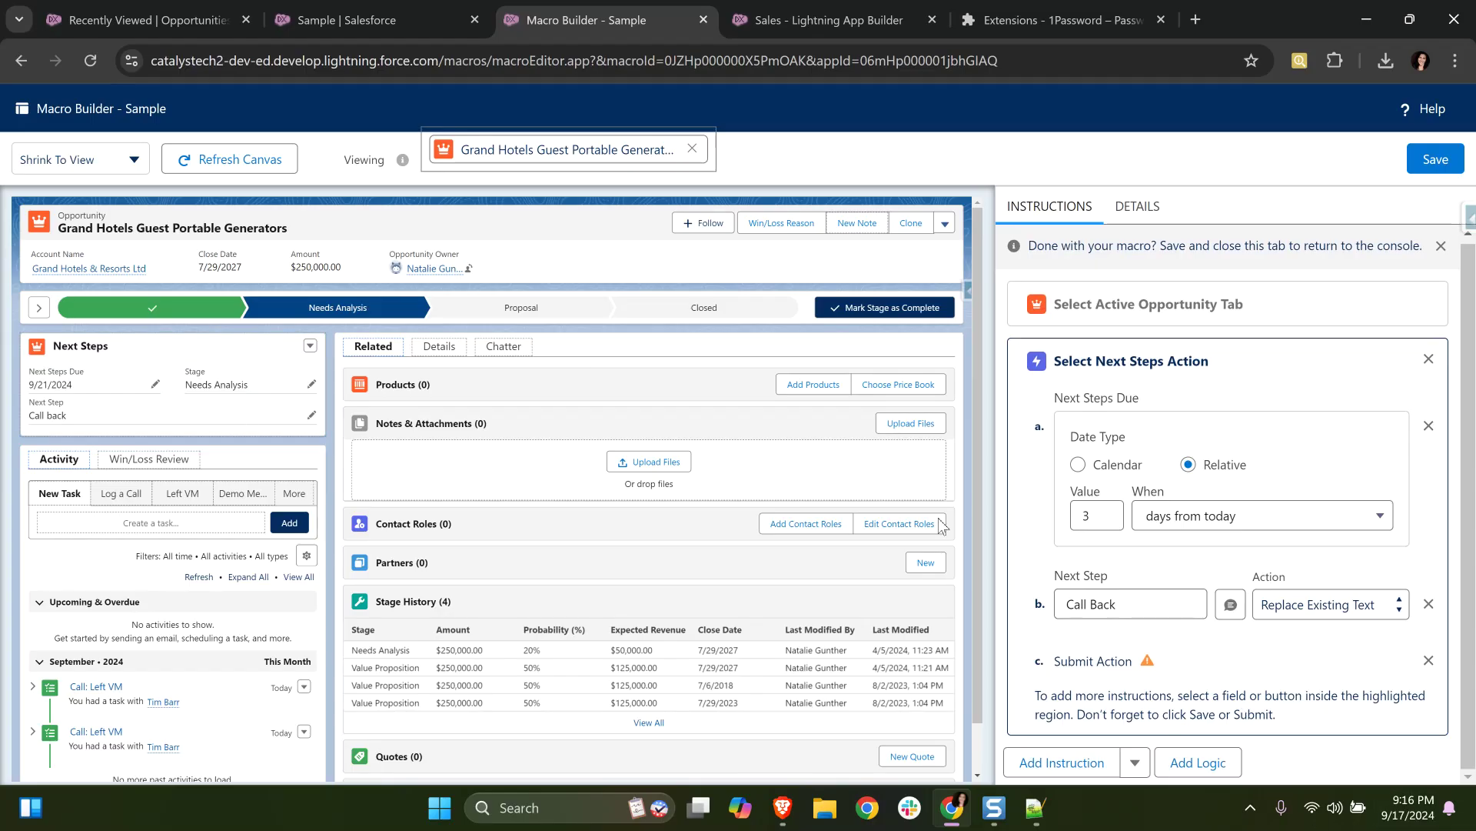
double_click(230, 402)
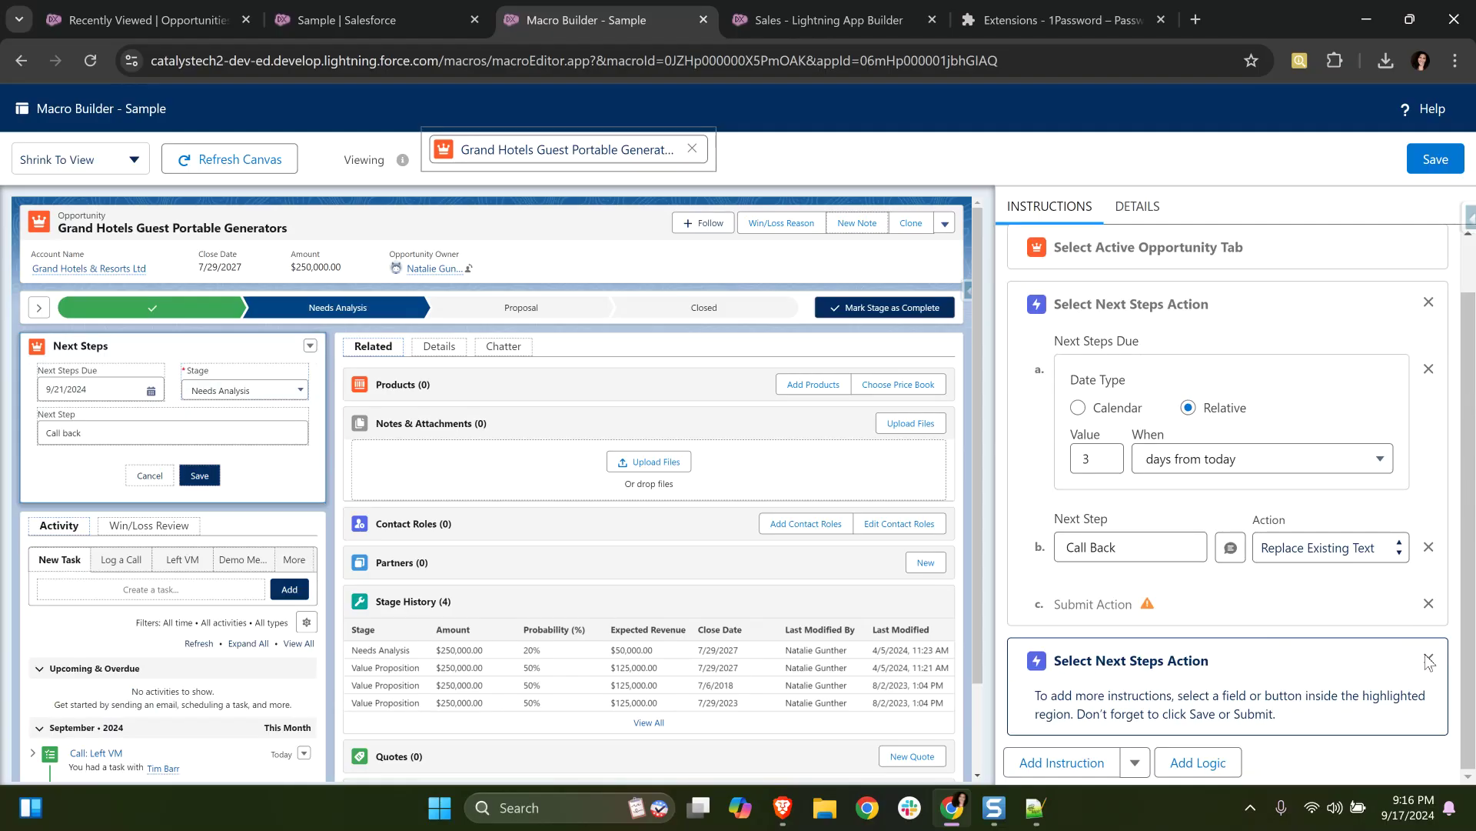
left_click(1428, 660)
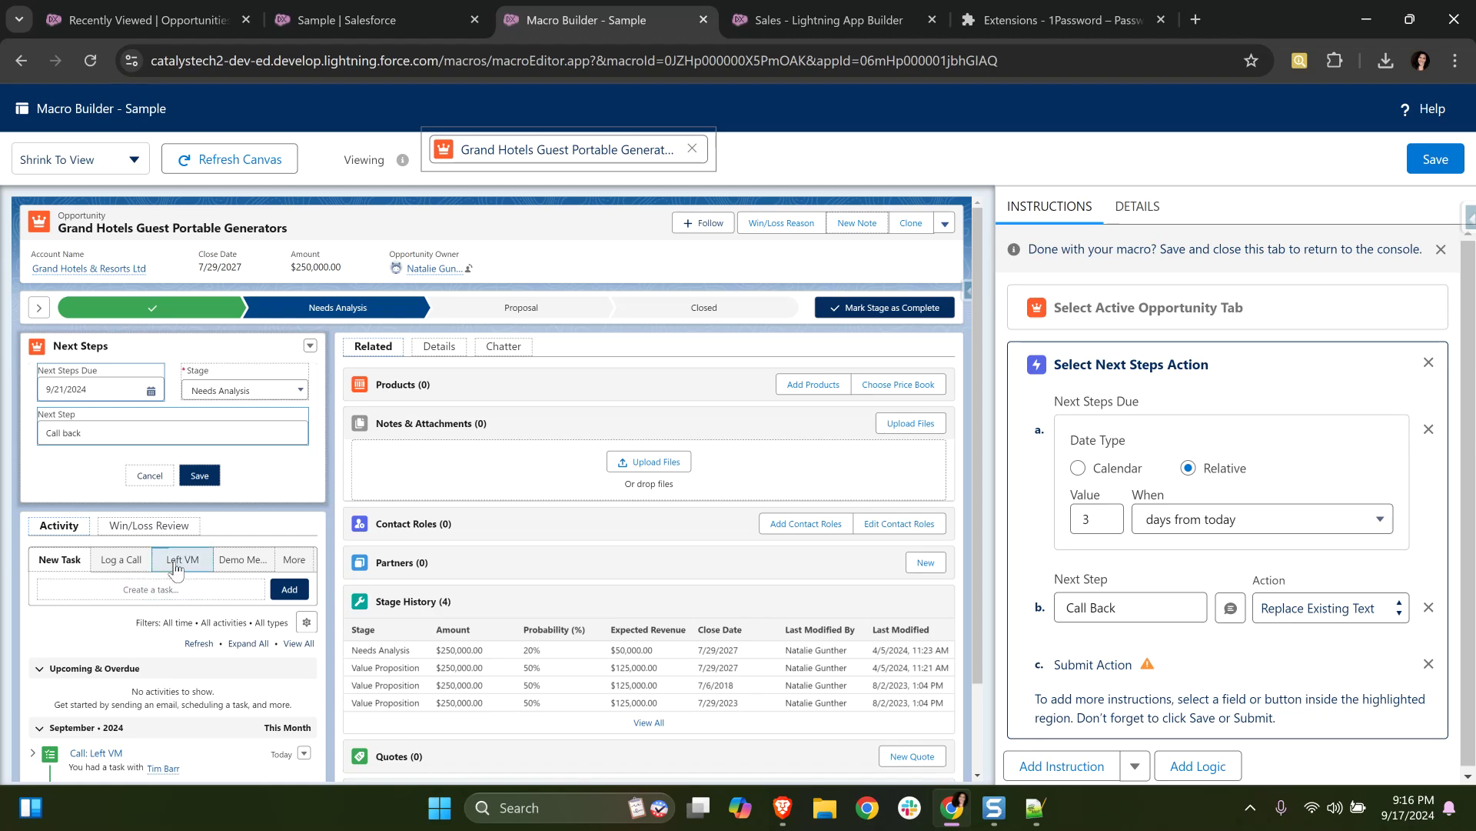
Add a Left VM action to the macro with its Due Date set relatively to 0 days from today
left_click(176, 562)
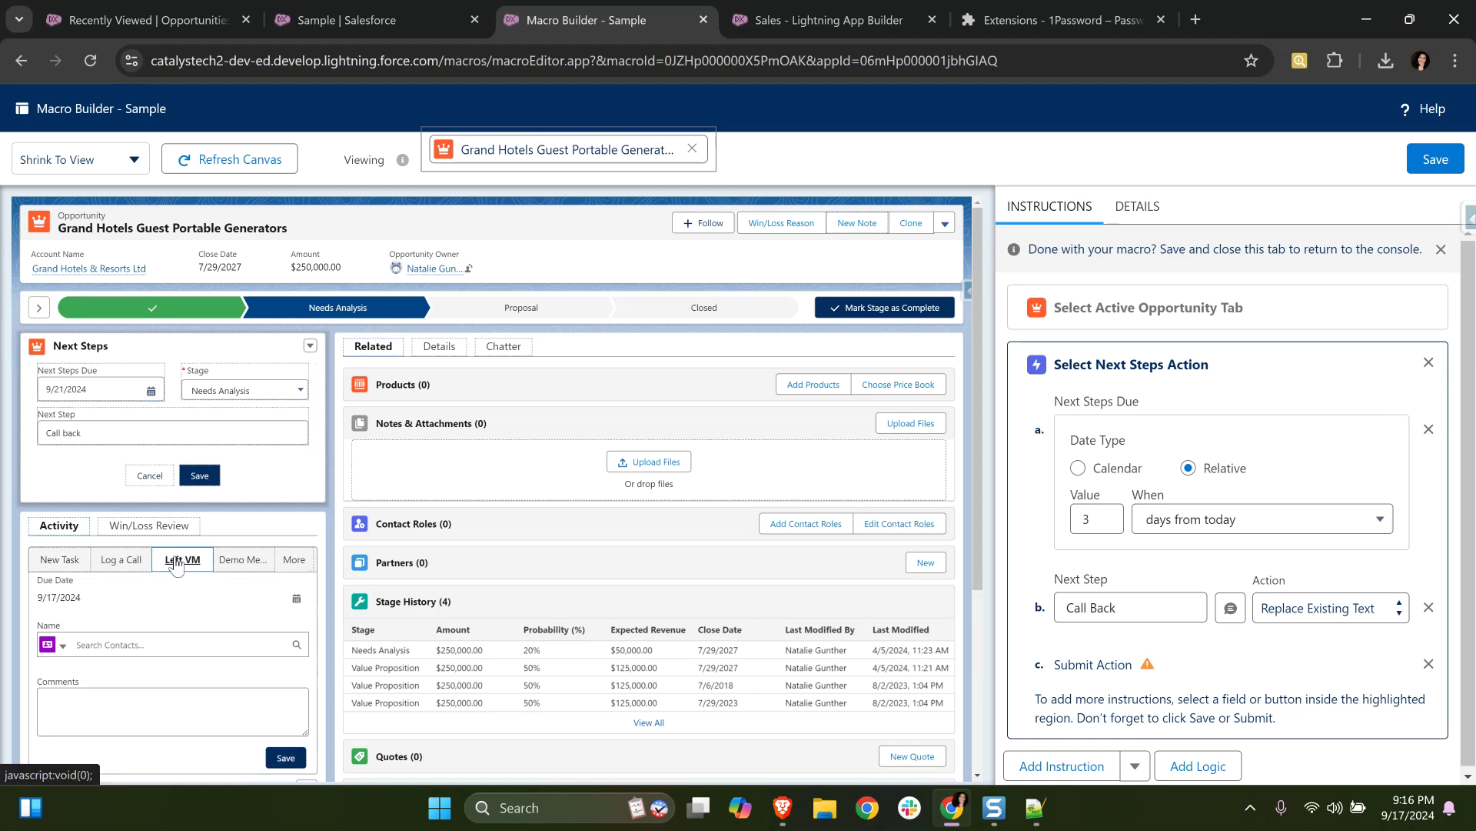
left_click(297, 561)
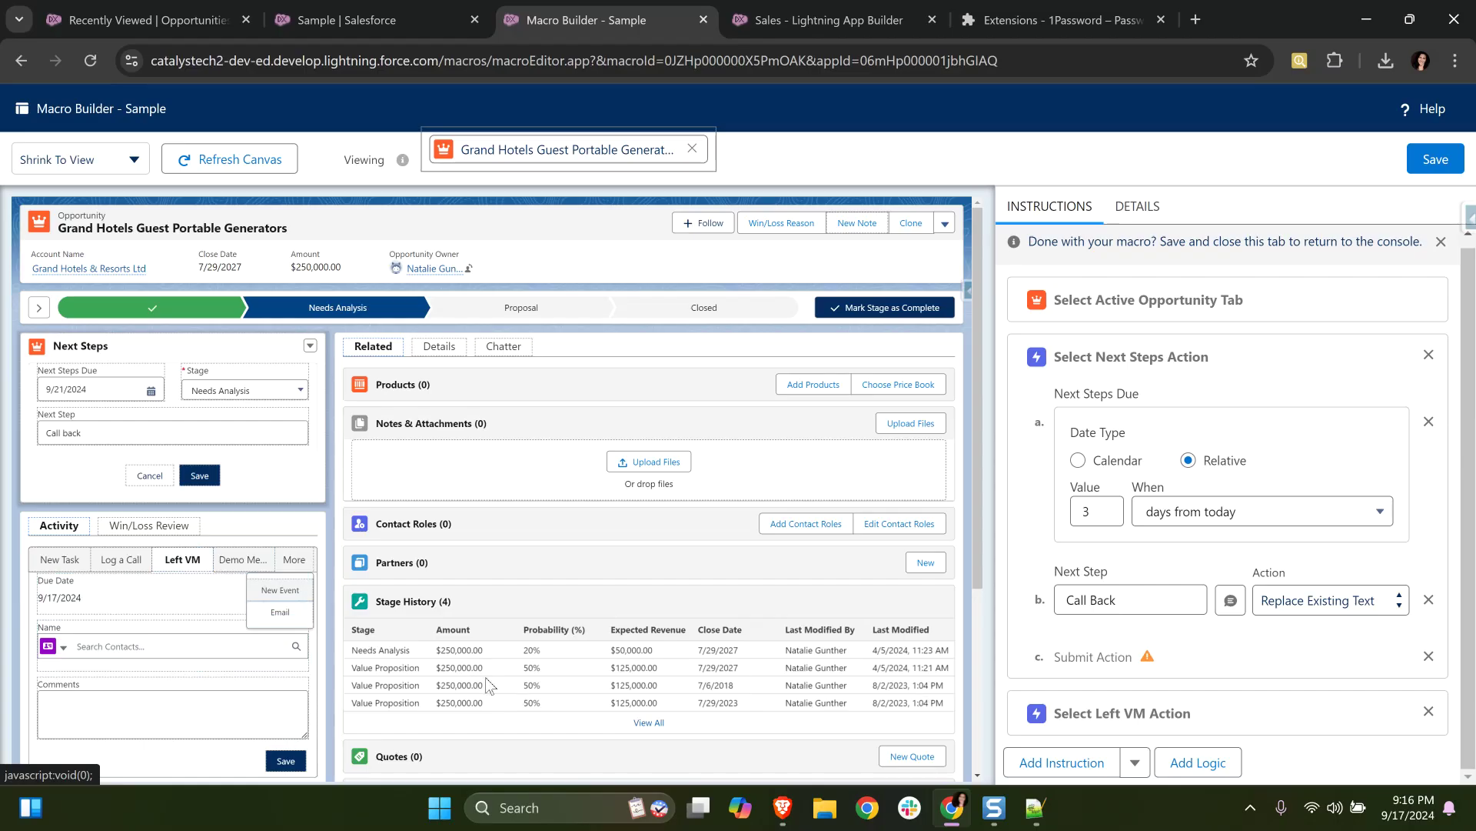
left_click(97, 600)
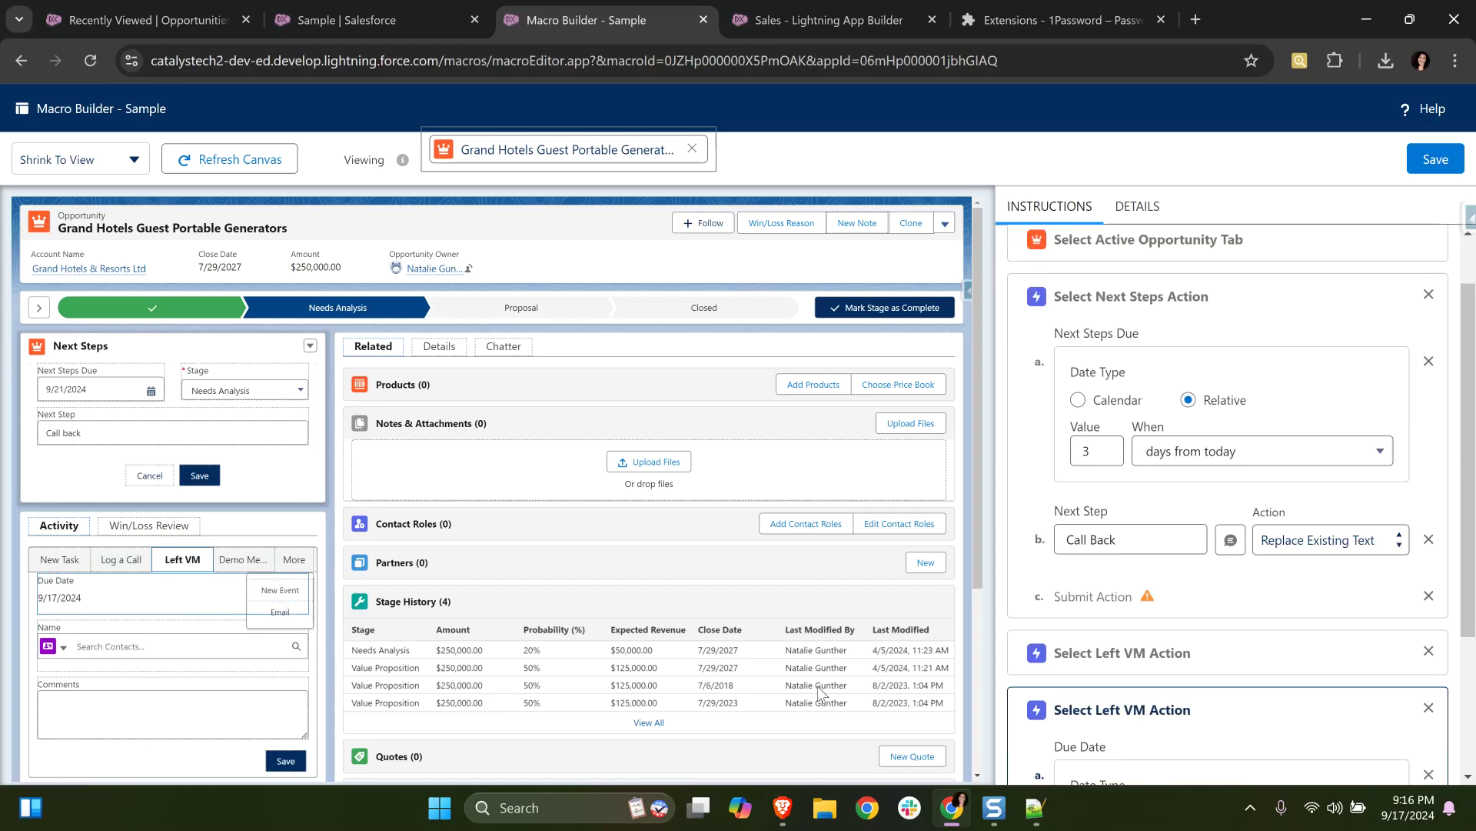
scroll(1076, 650, "down", 3)
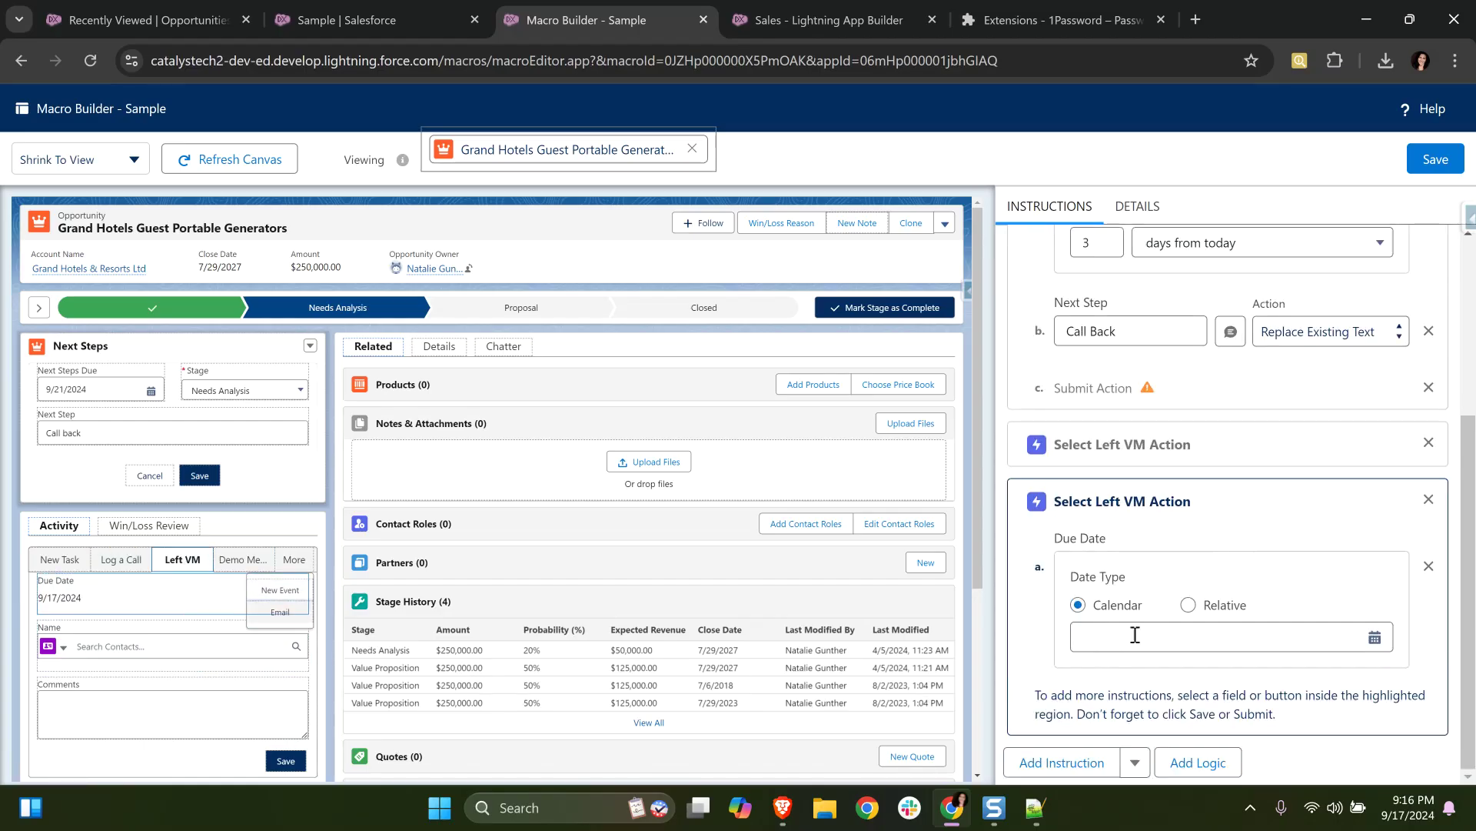
left_click(1189, 606)
left_click(1086, 657)
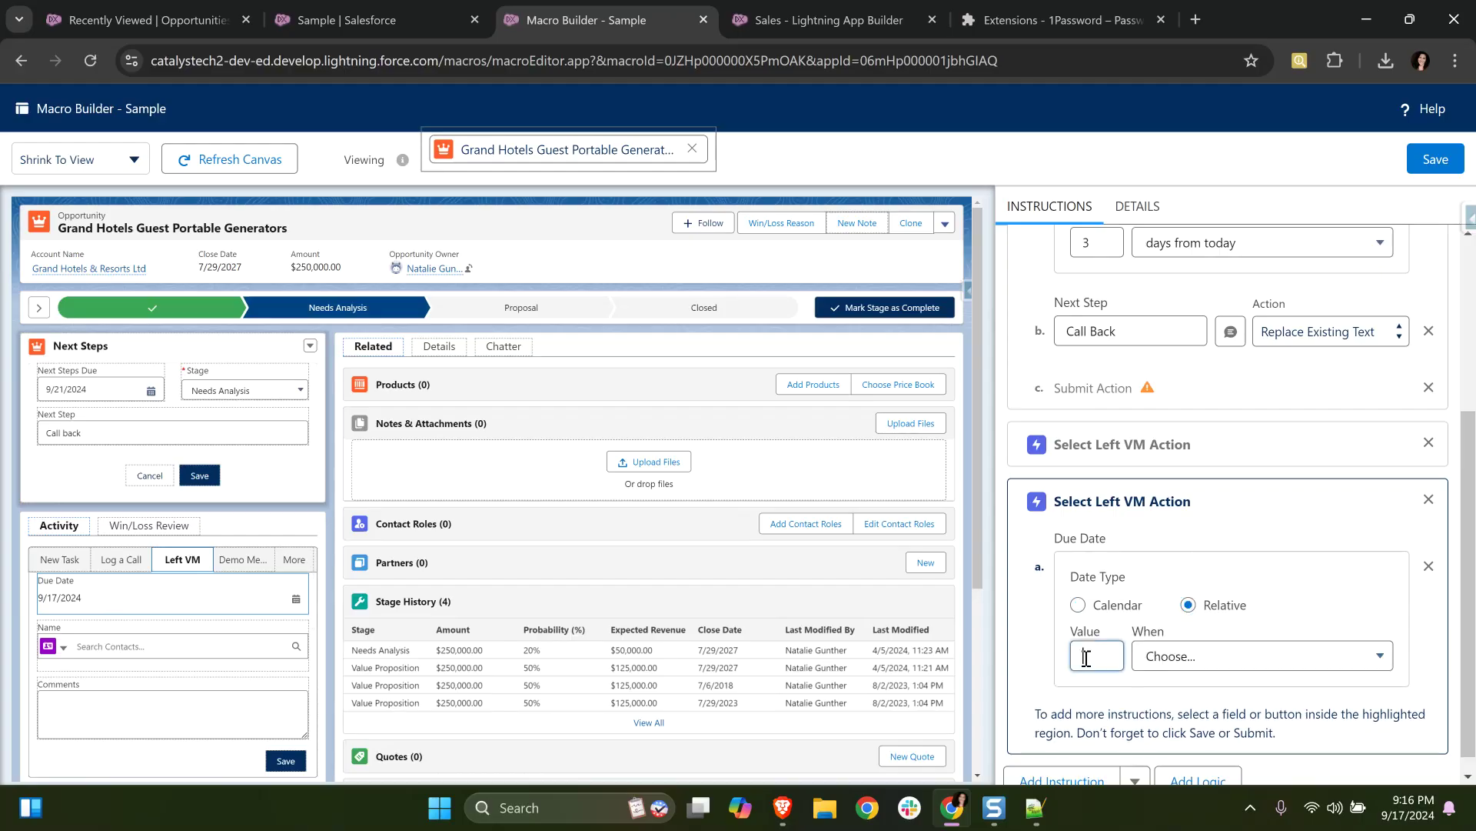
left_click(1188, 660)
left_click(1213, 569)
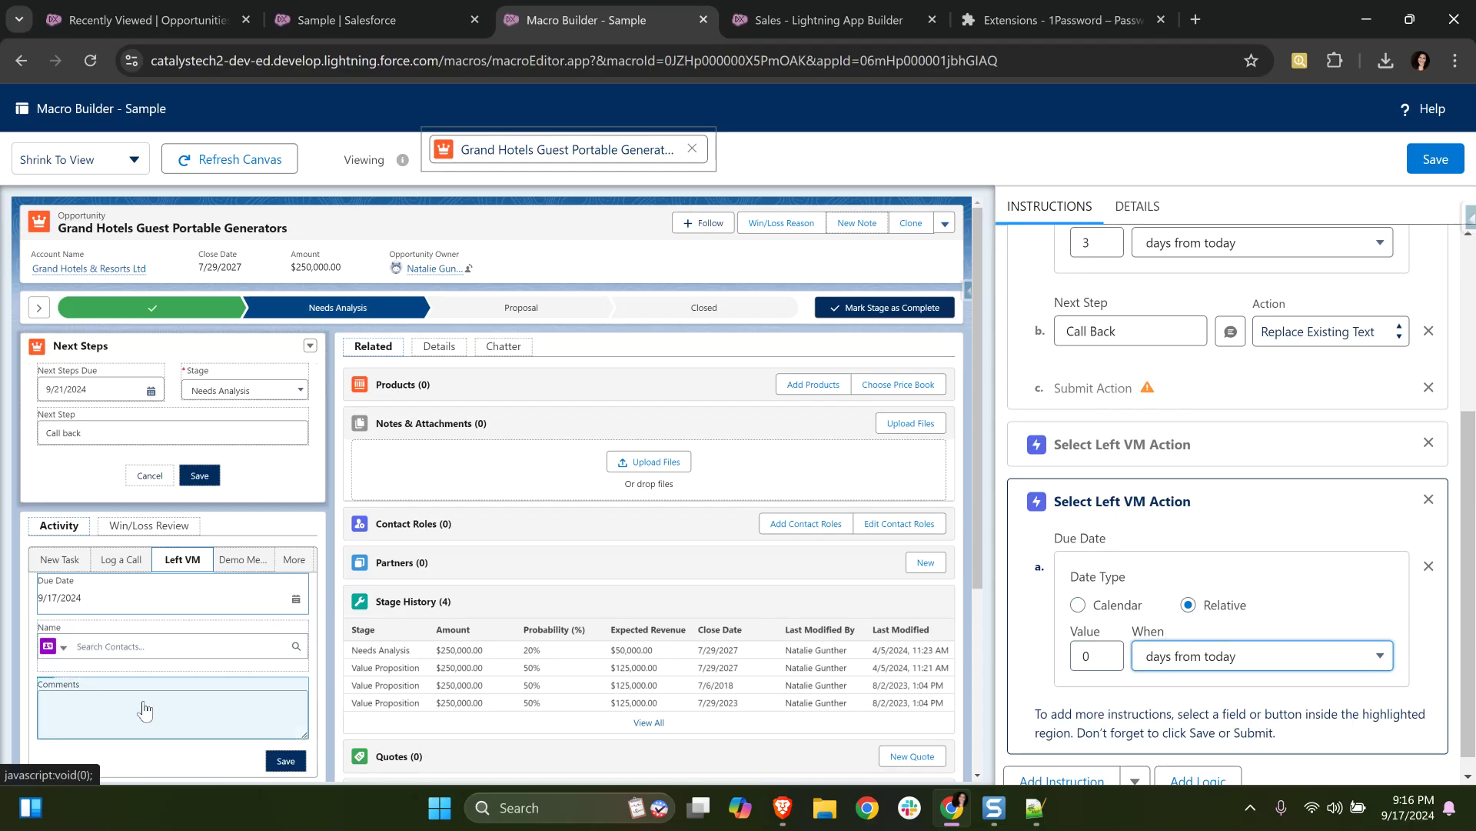
Try including the contact Name field in the Left VM action, leave it out again, and save the macro instructions
left_click(81, 657)
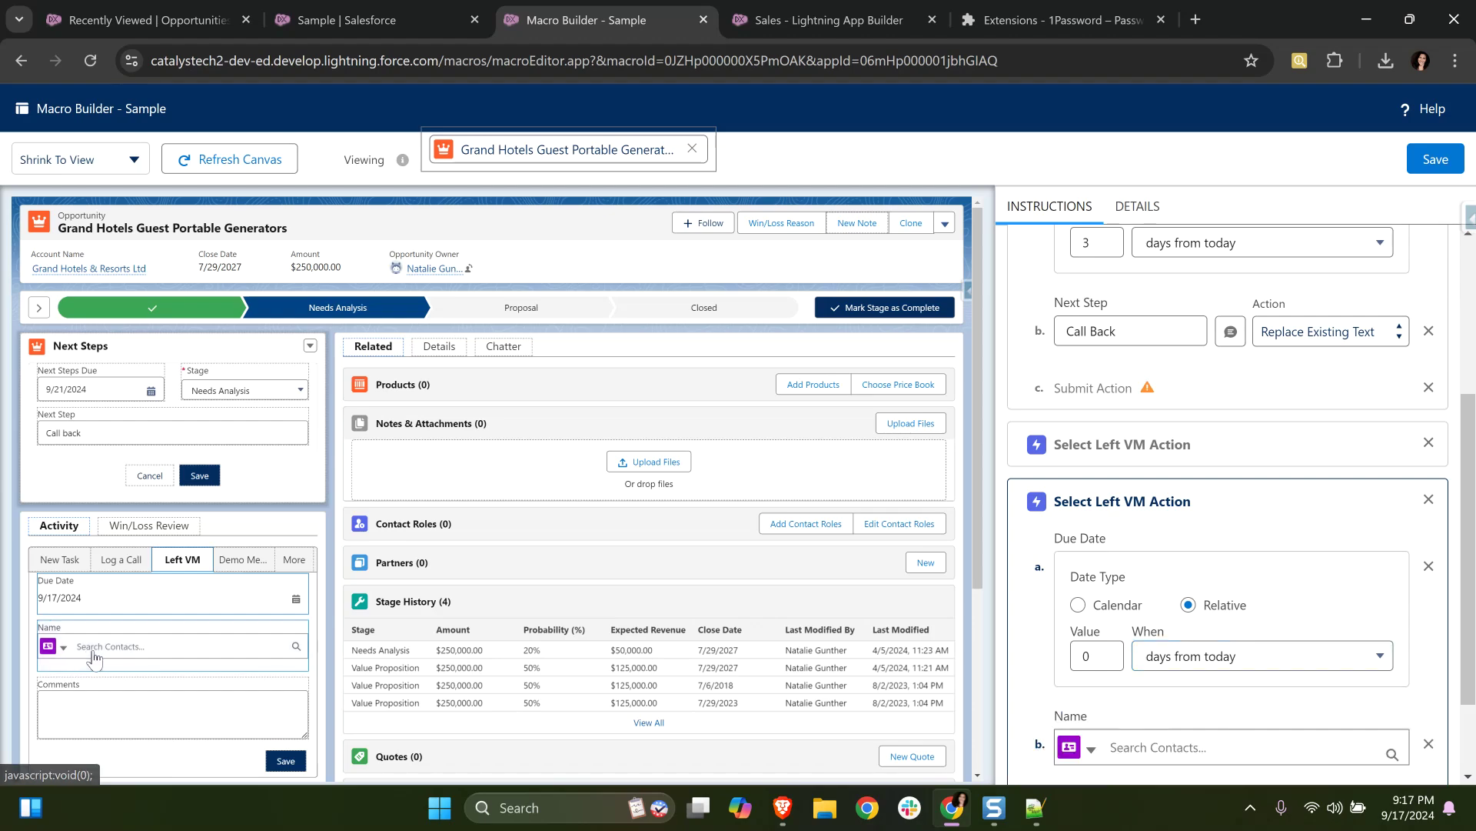
left_click(1145, 632)
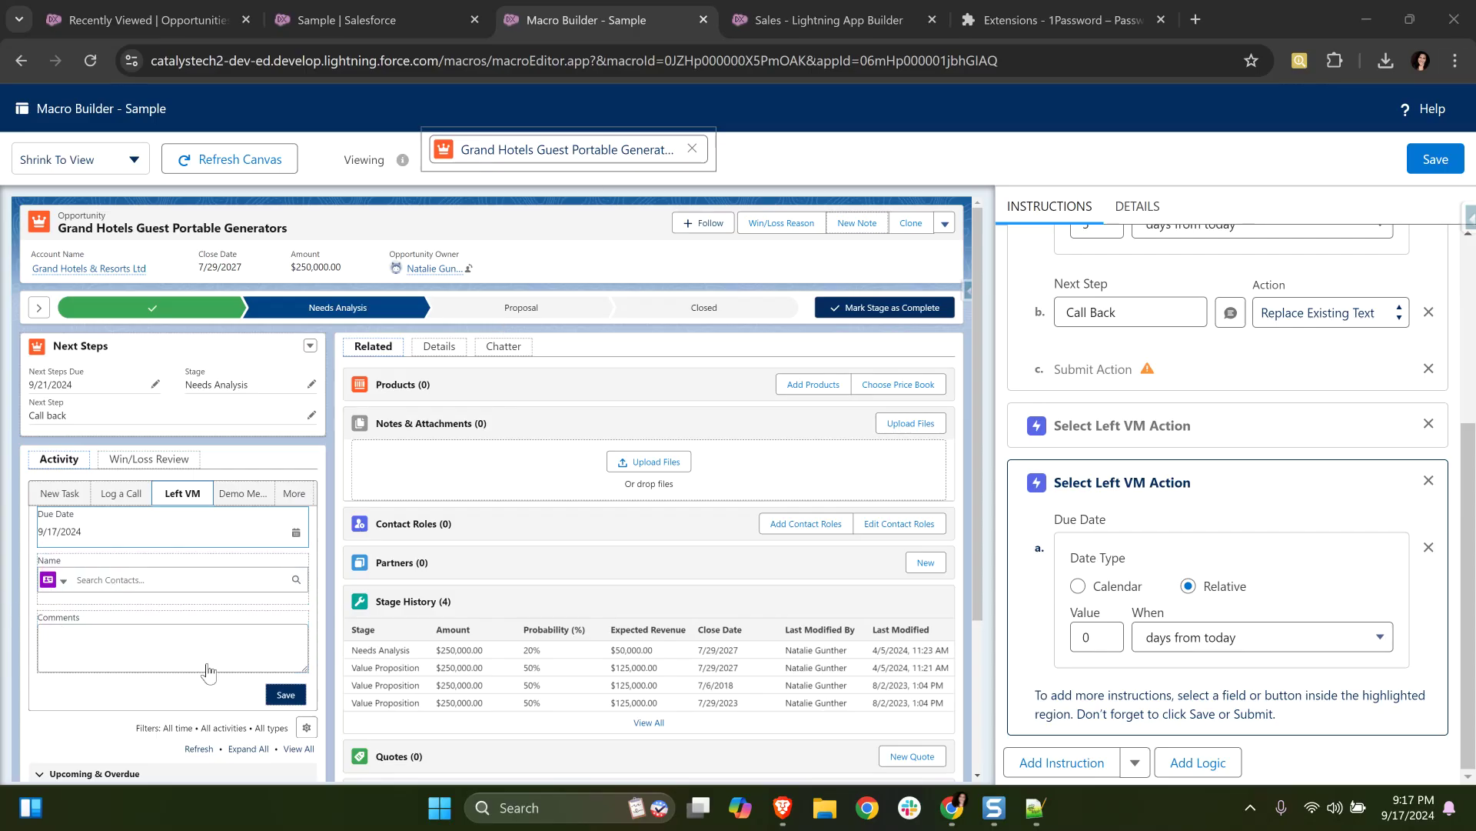
left_click(1433, 163)
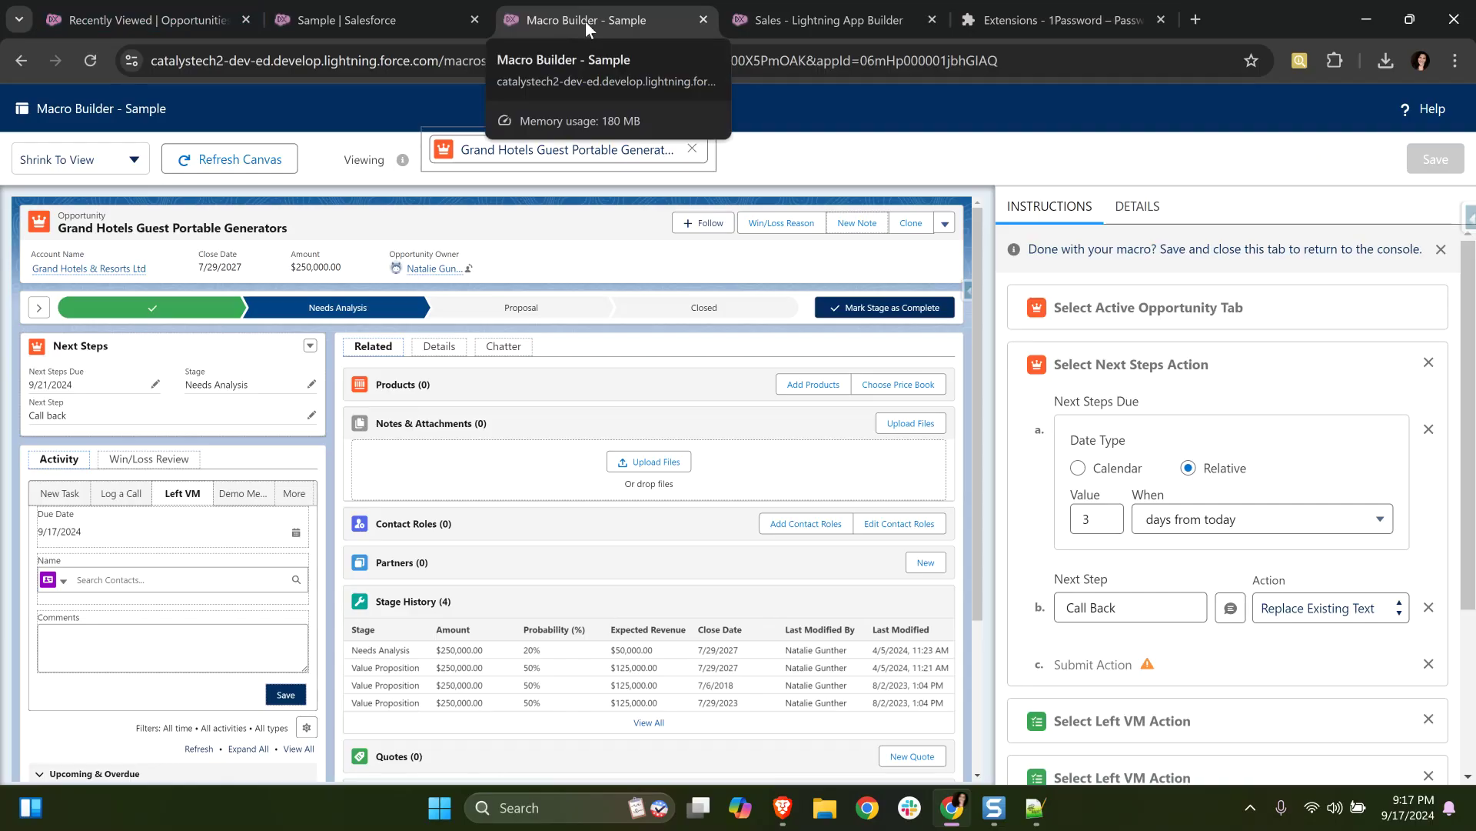
Return to the Sample macro record, open Setup, and find the Sharing Settings page by searching for "sharing"
left_click(367, 19)
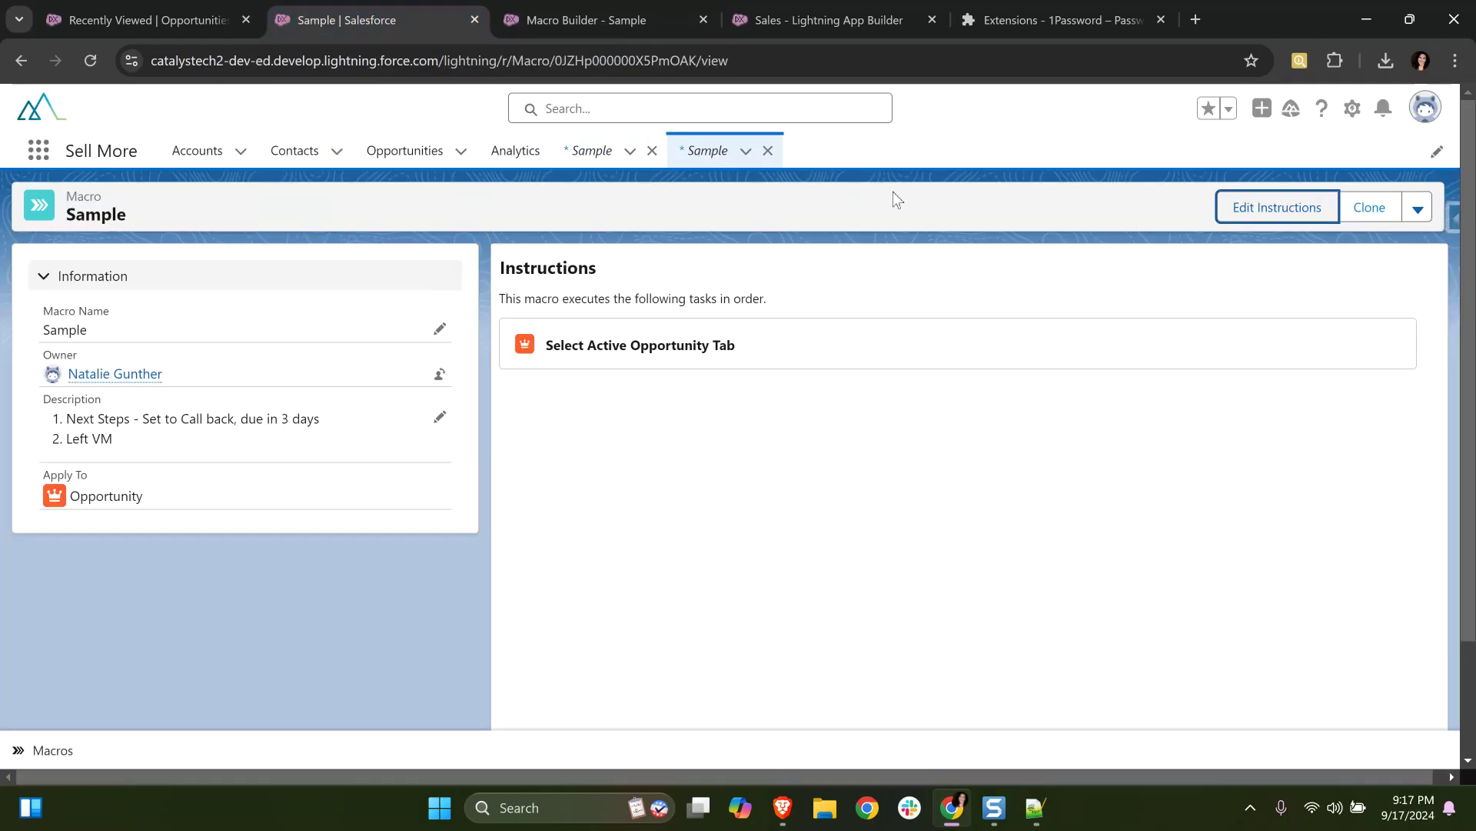
left_click(1353, 108)
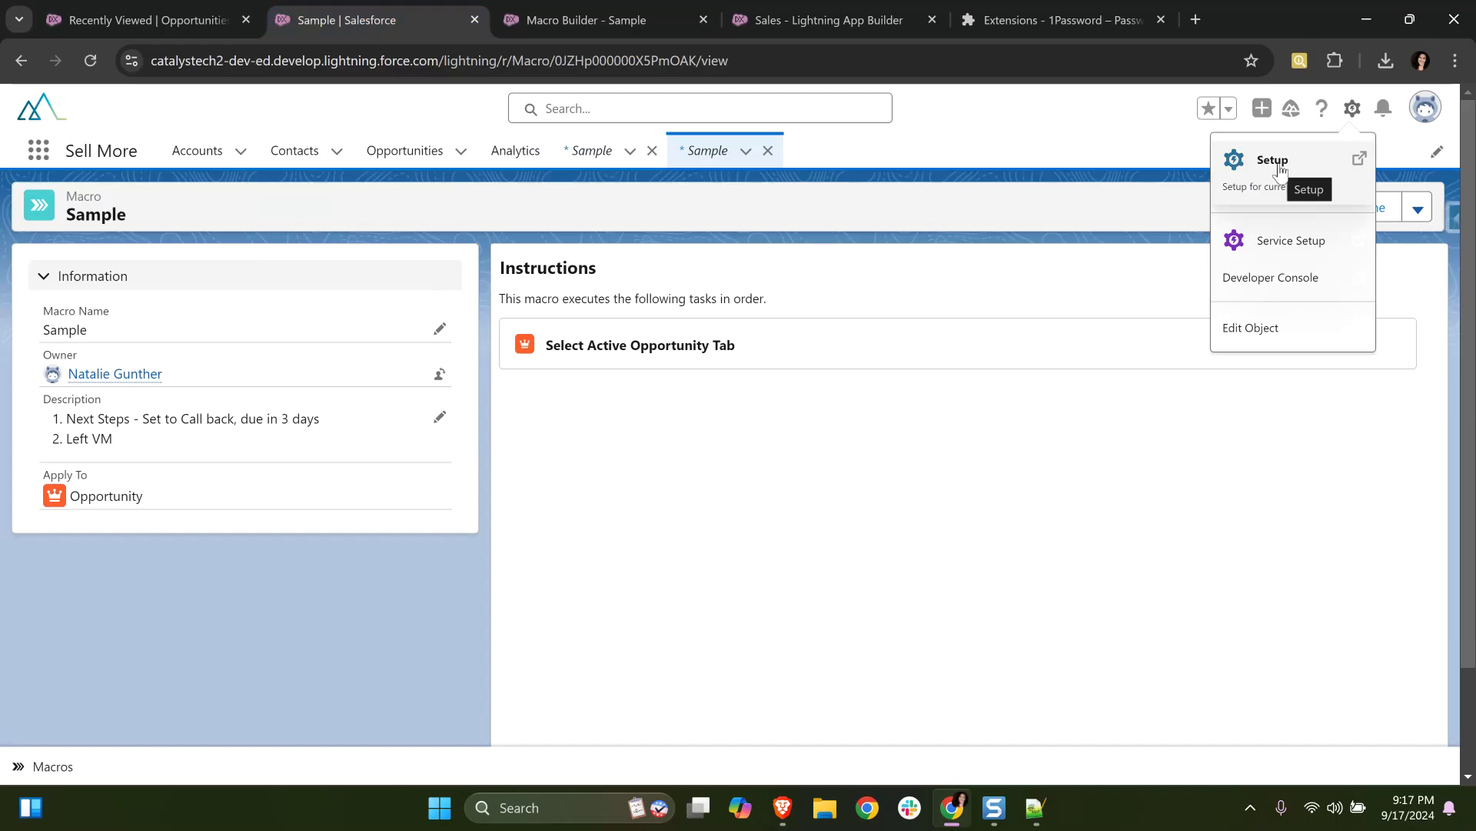
left_click(1277, 163)
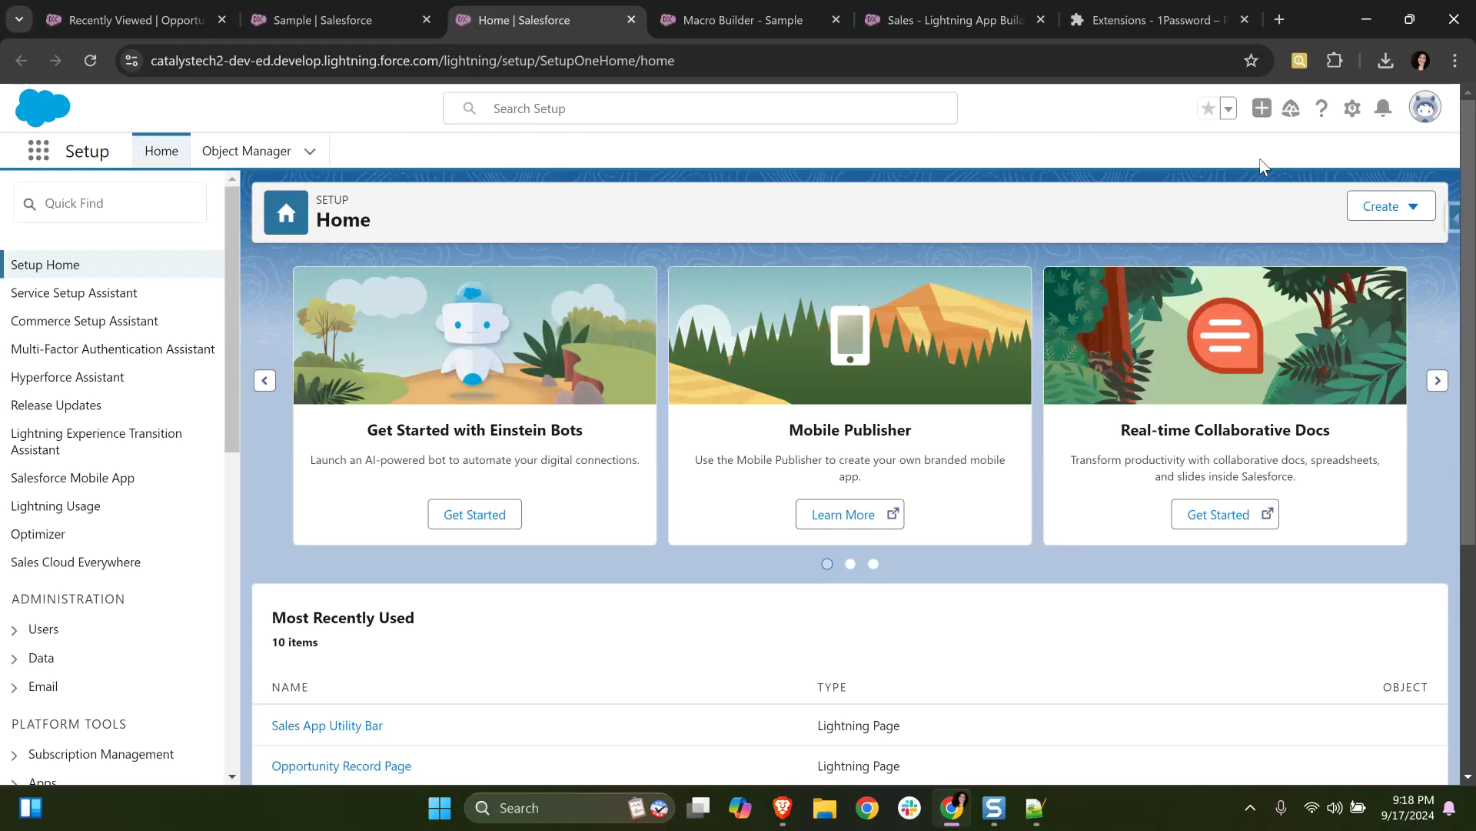
left_click(57, 200)
type("shaing")
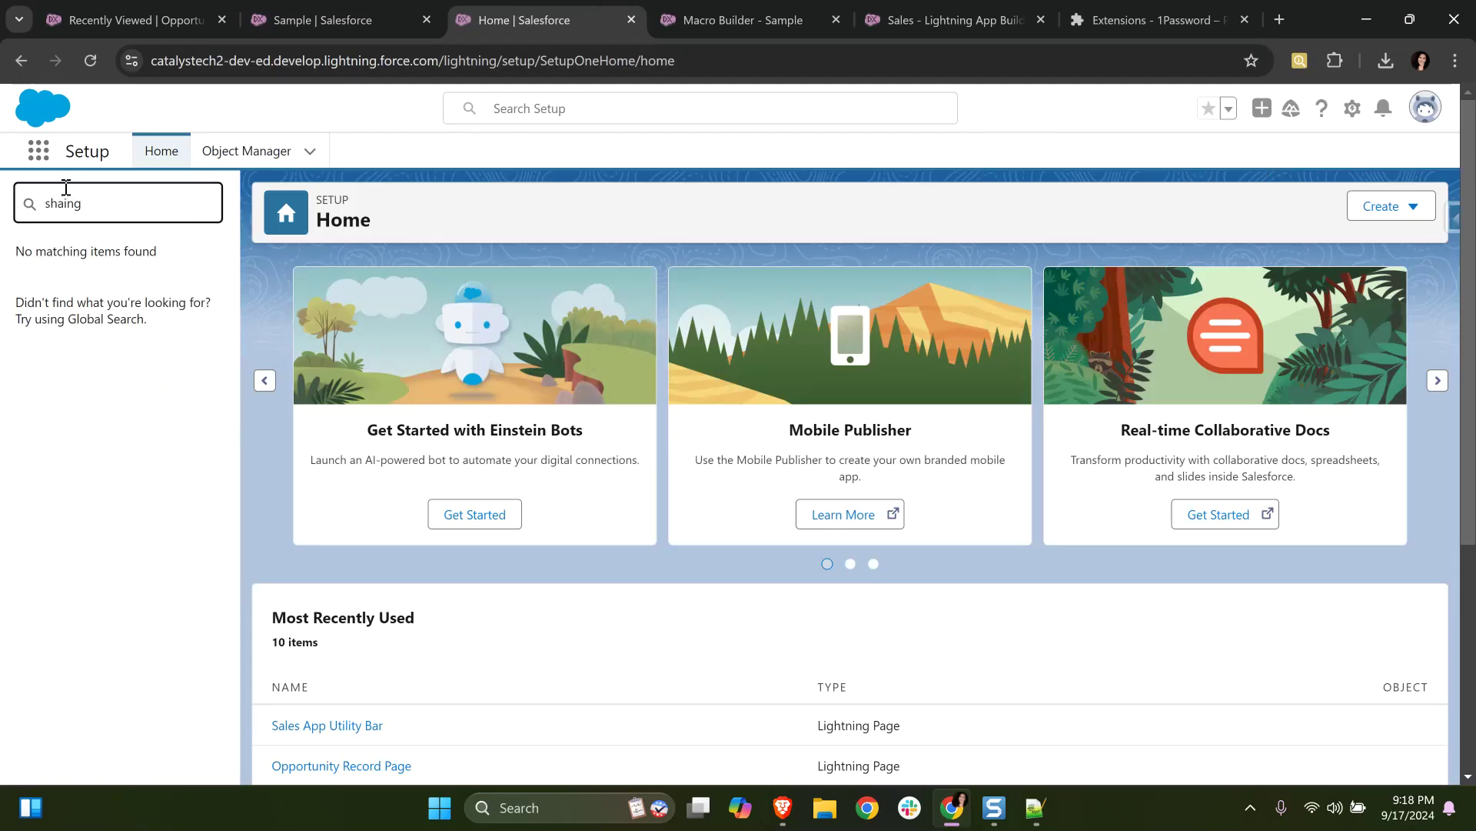
key("BackSpace")
type("r")
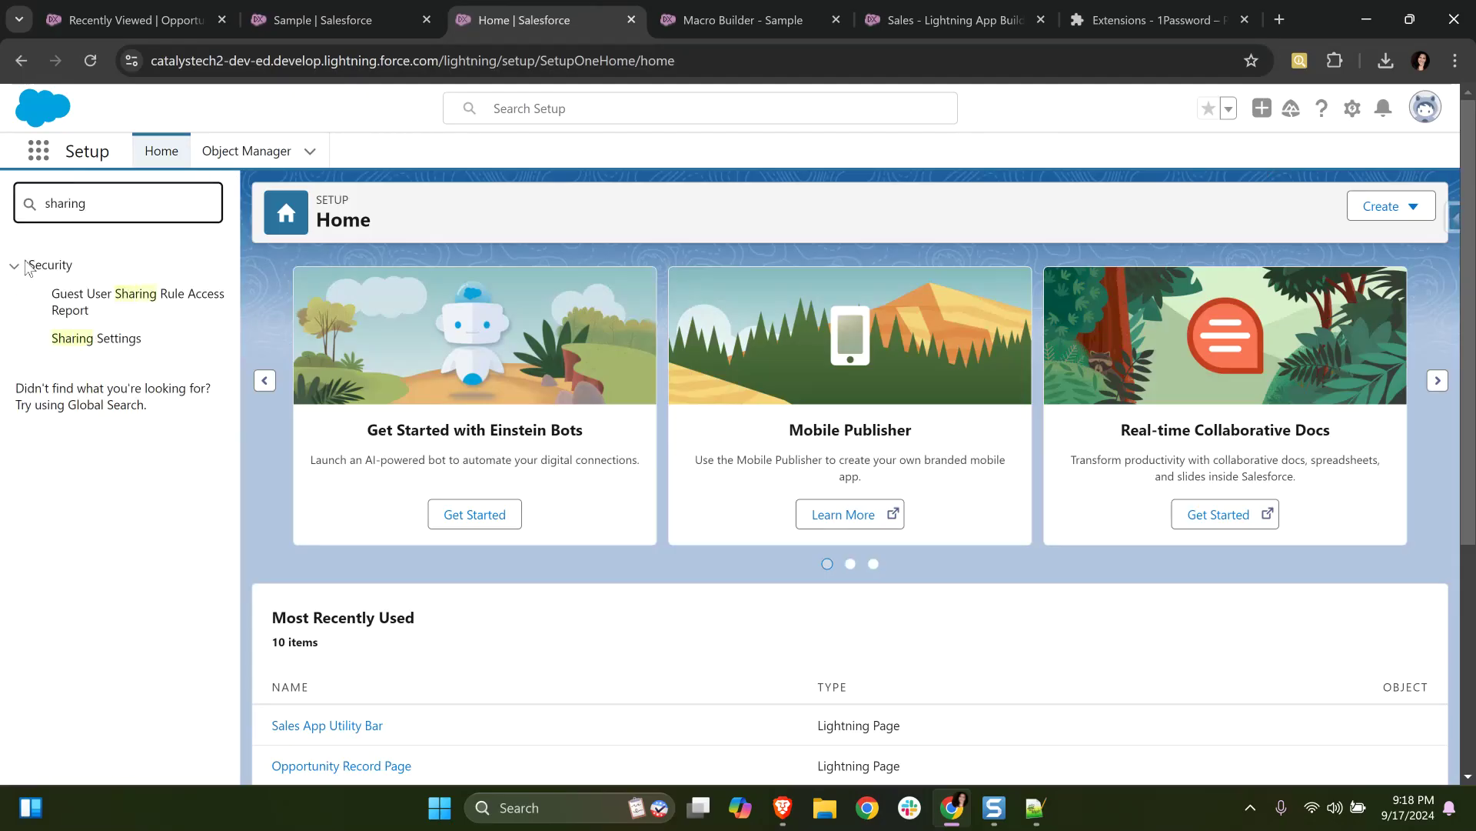
left_click(133, 340)
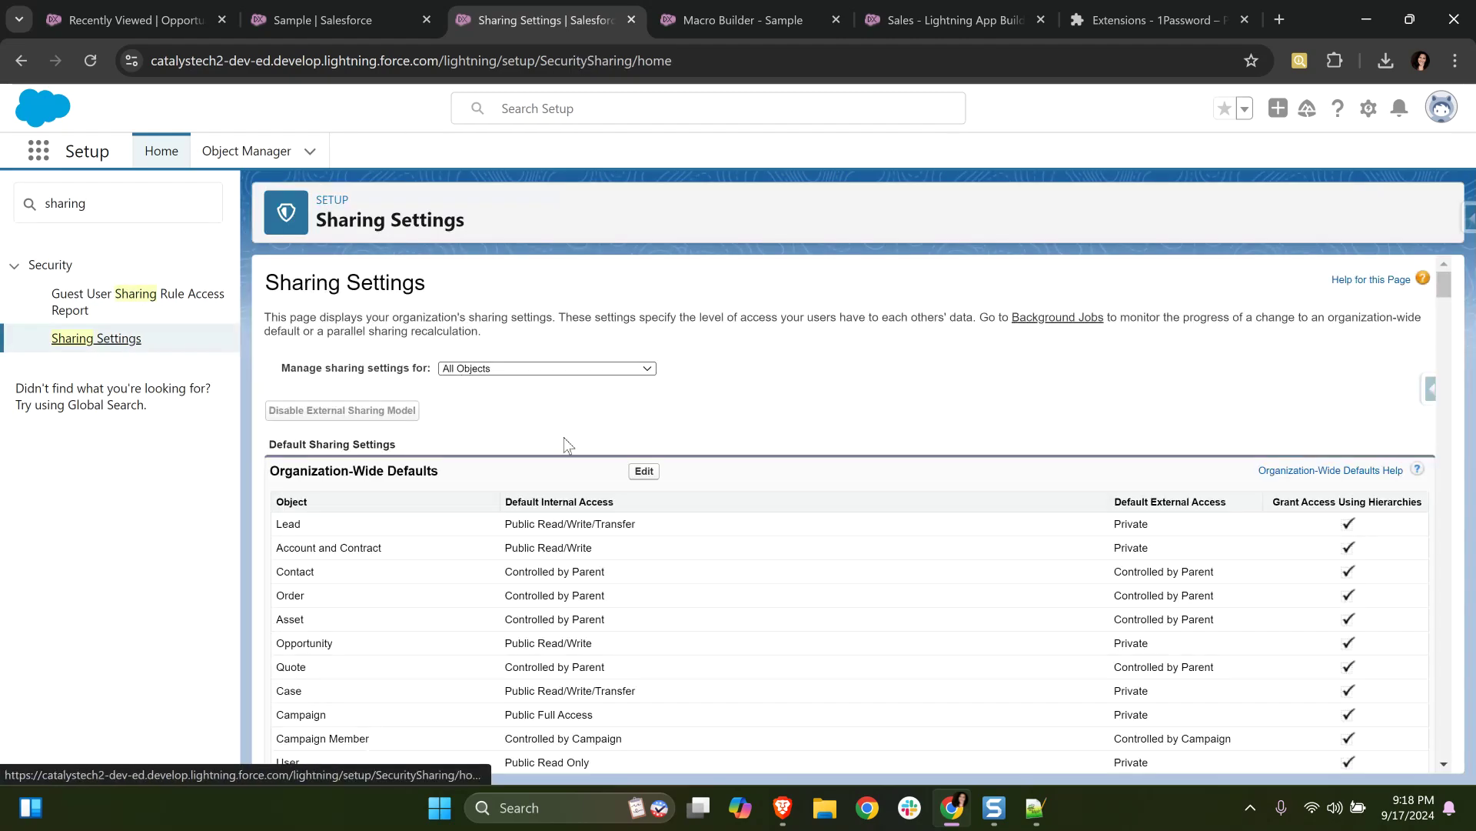
Find Macro in the organization-wide sharing defaults, examine its default internal access options, and leave editing without saving
scroll(619, 453, "down", 13)
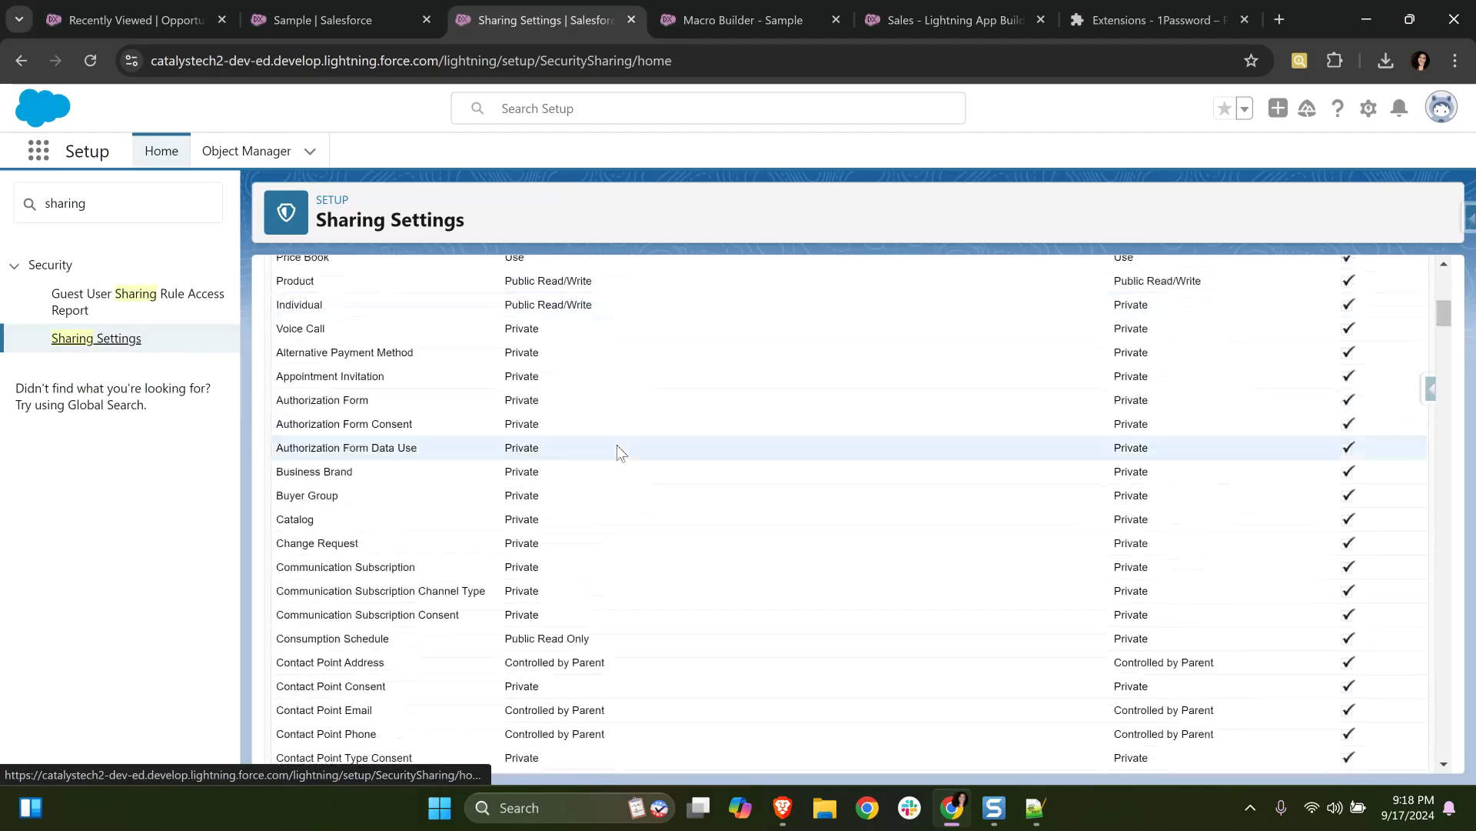
scroll(617, 444, "up", 15)
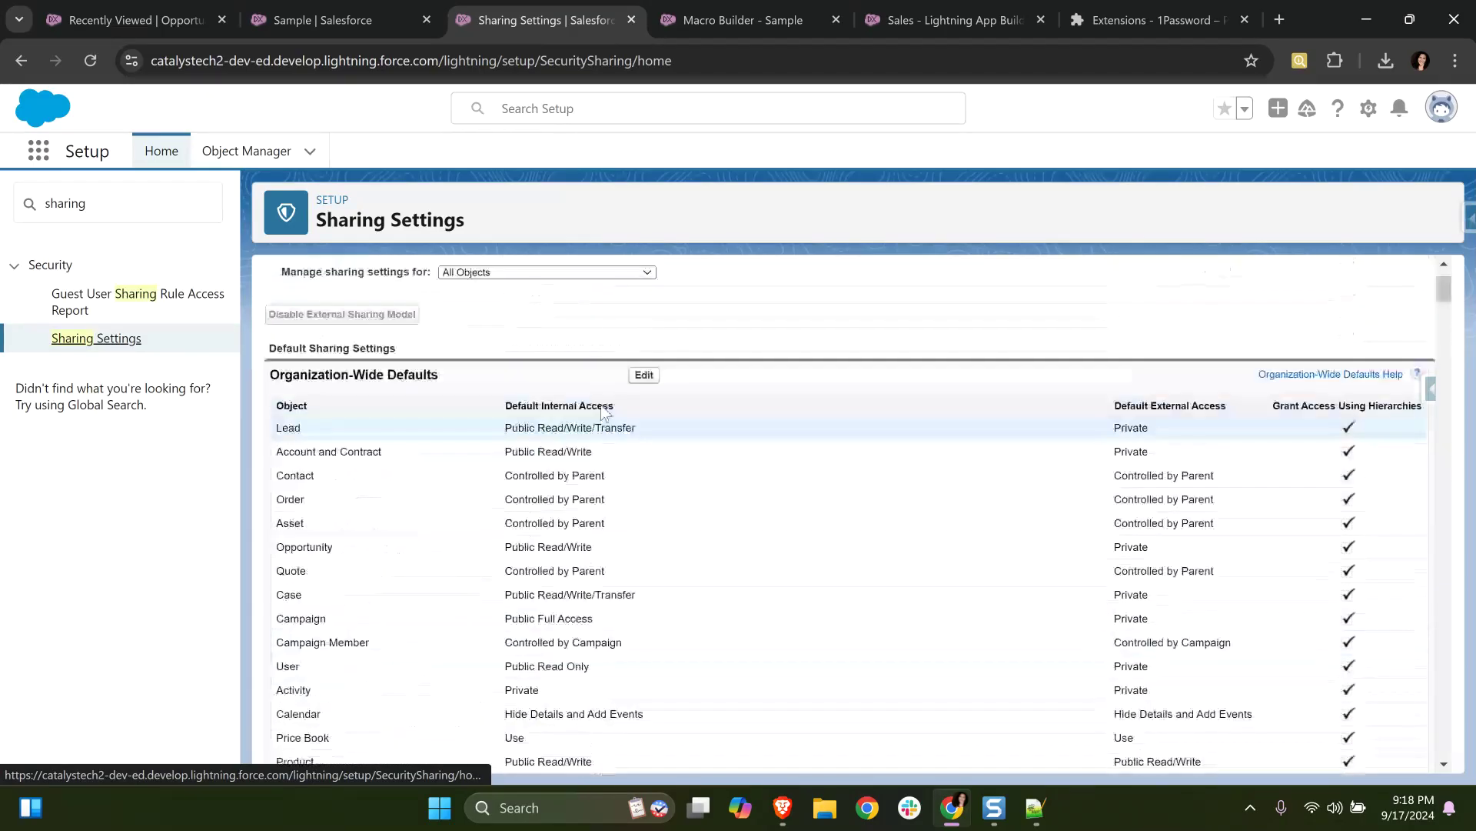
left_click(646, 375)
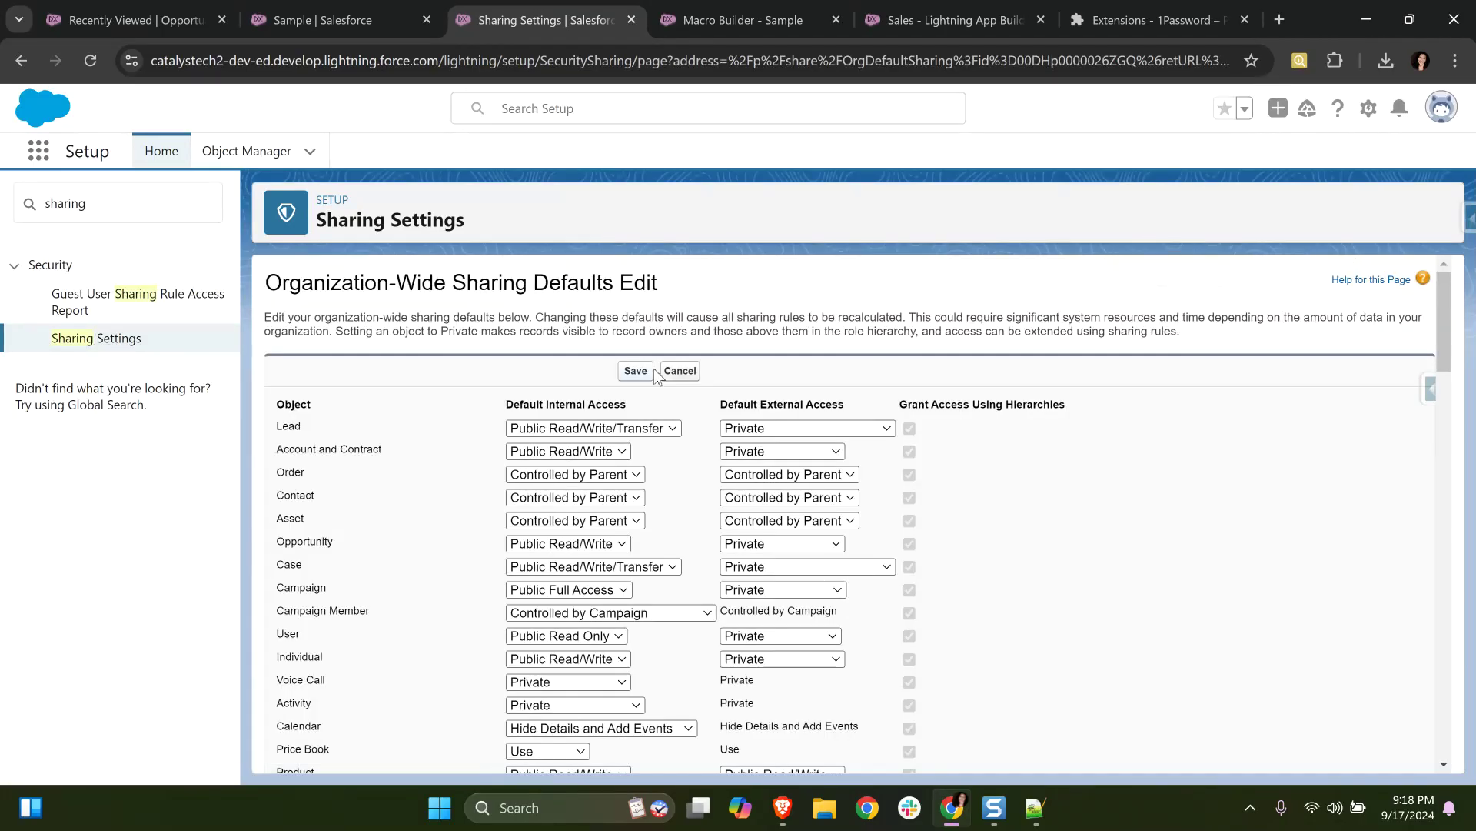
key("ctrl+f")
type("ma")
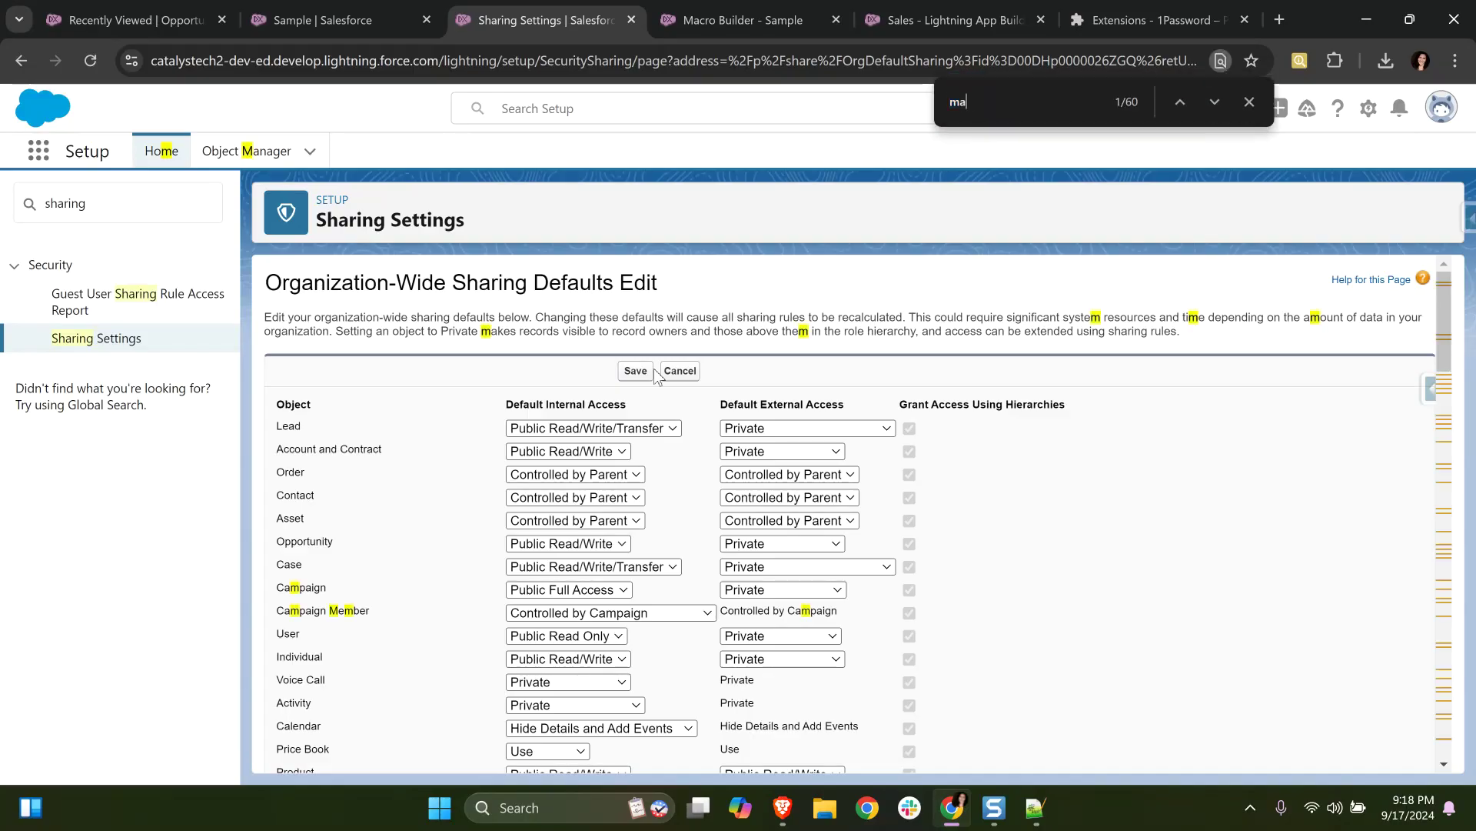
type("cro")
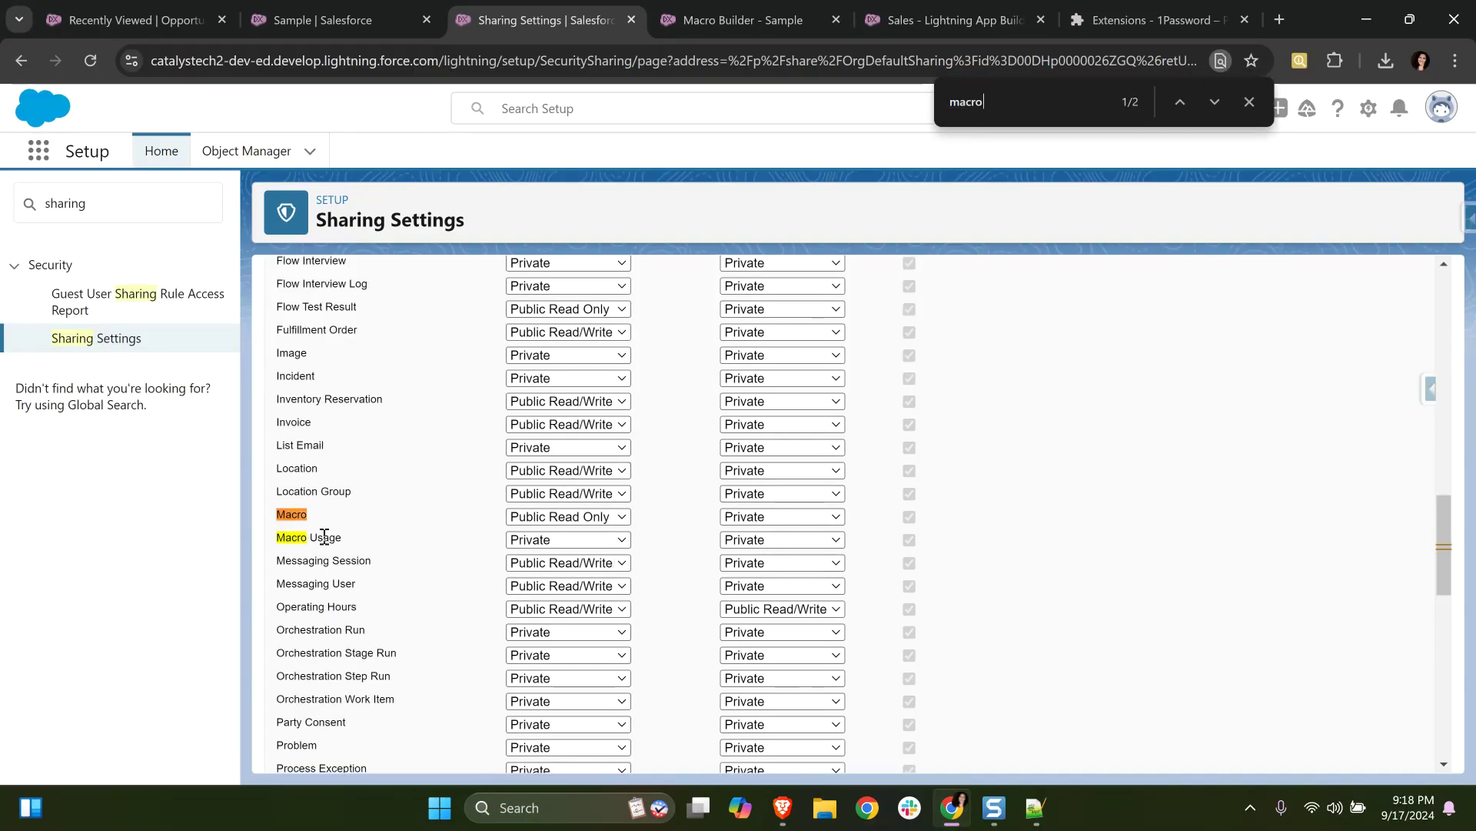
left_click(623, 520)
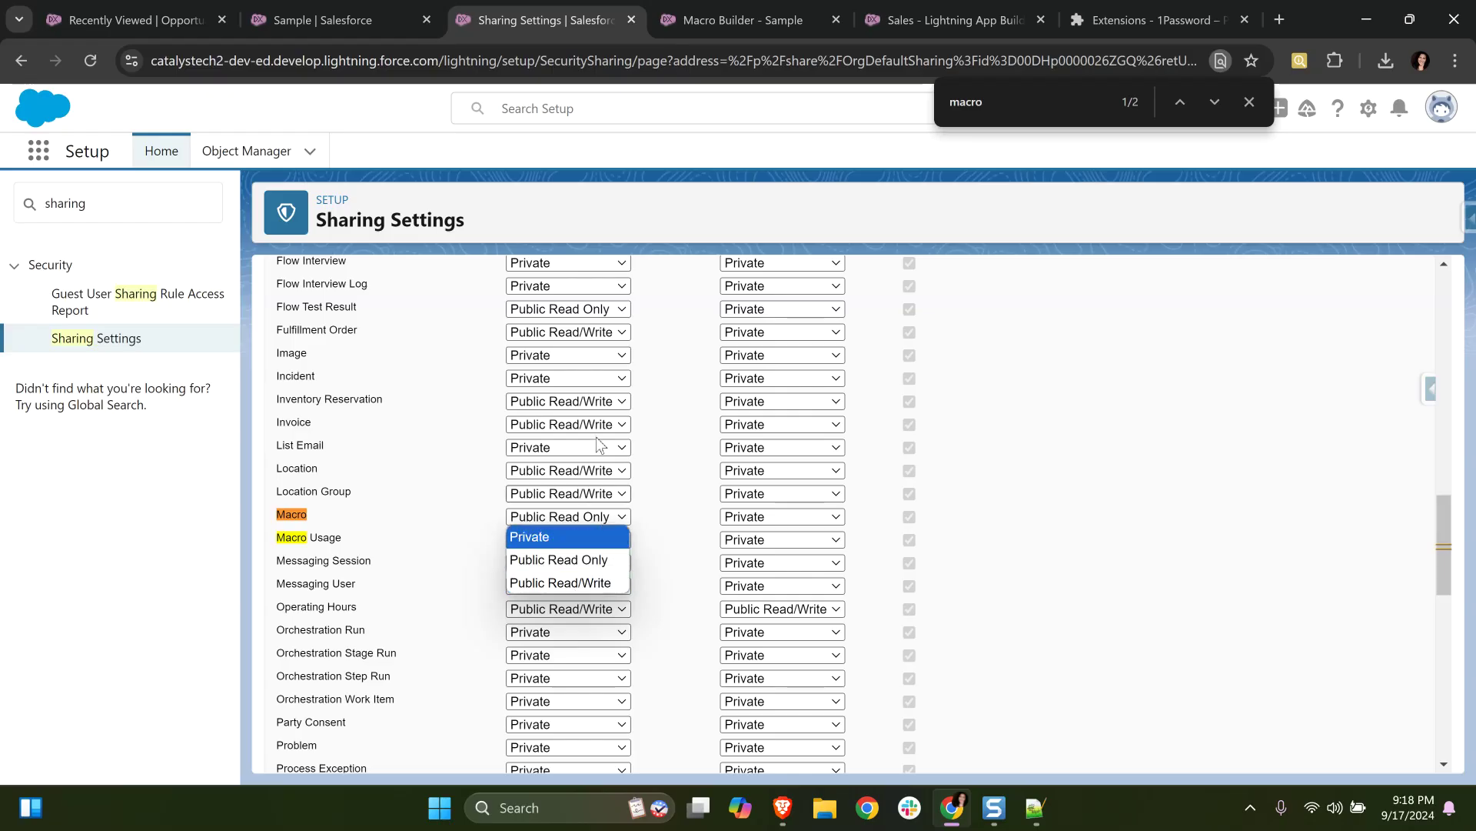
scroll(695, 338, "up", 5)
scroll(695, 338, "up", 10)
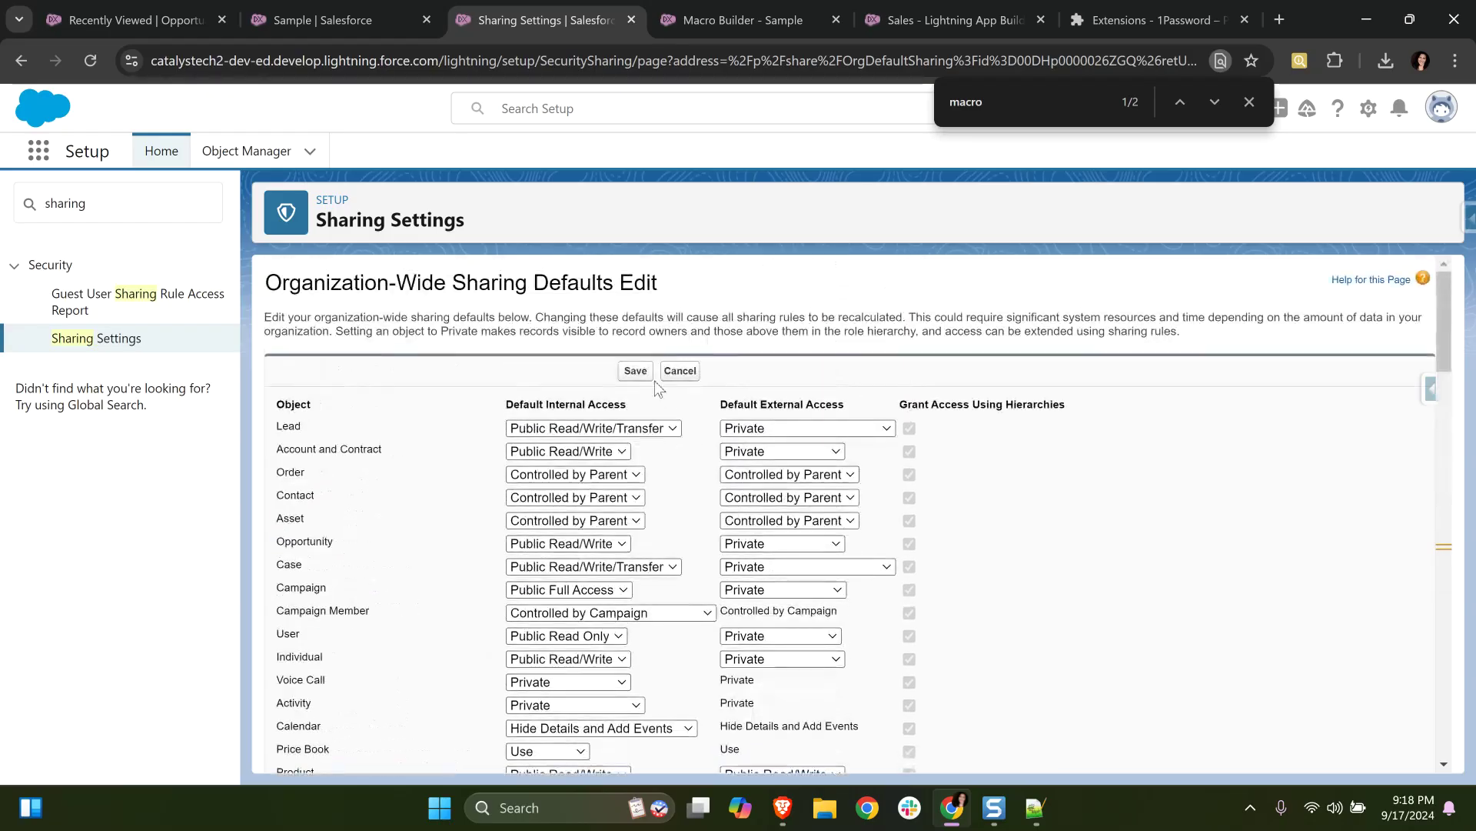
left_click(694, 372)
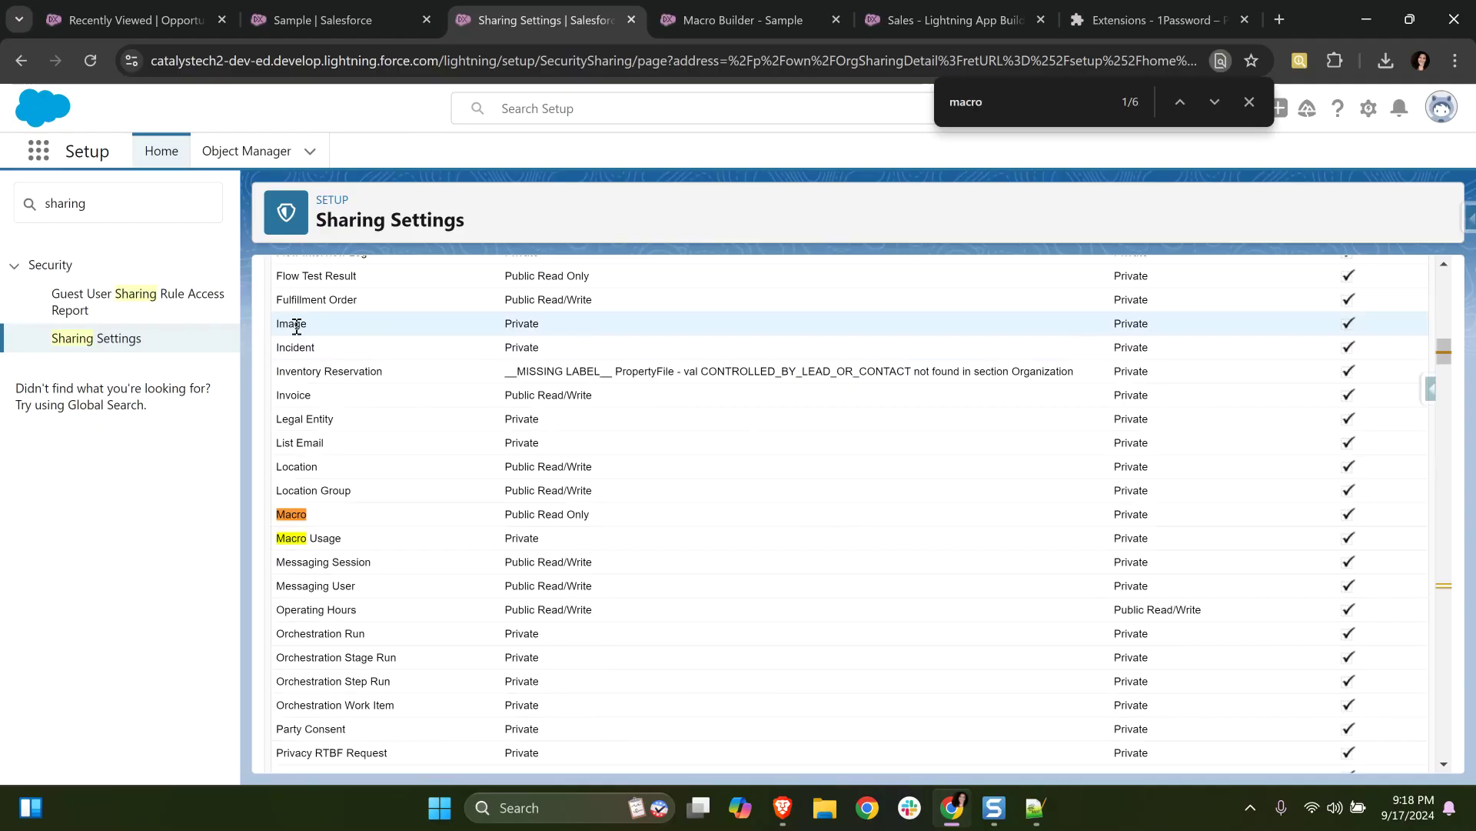
Search Setup for "permis", go to Permission Sets, and open the Macros permission set
double_click(183, 211)
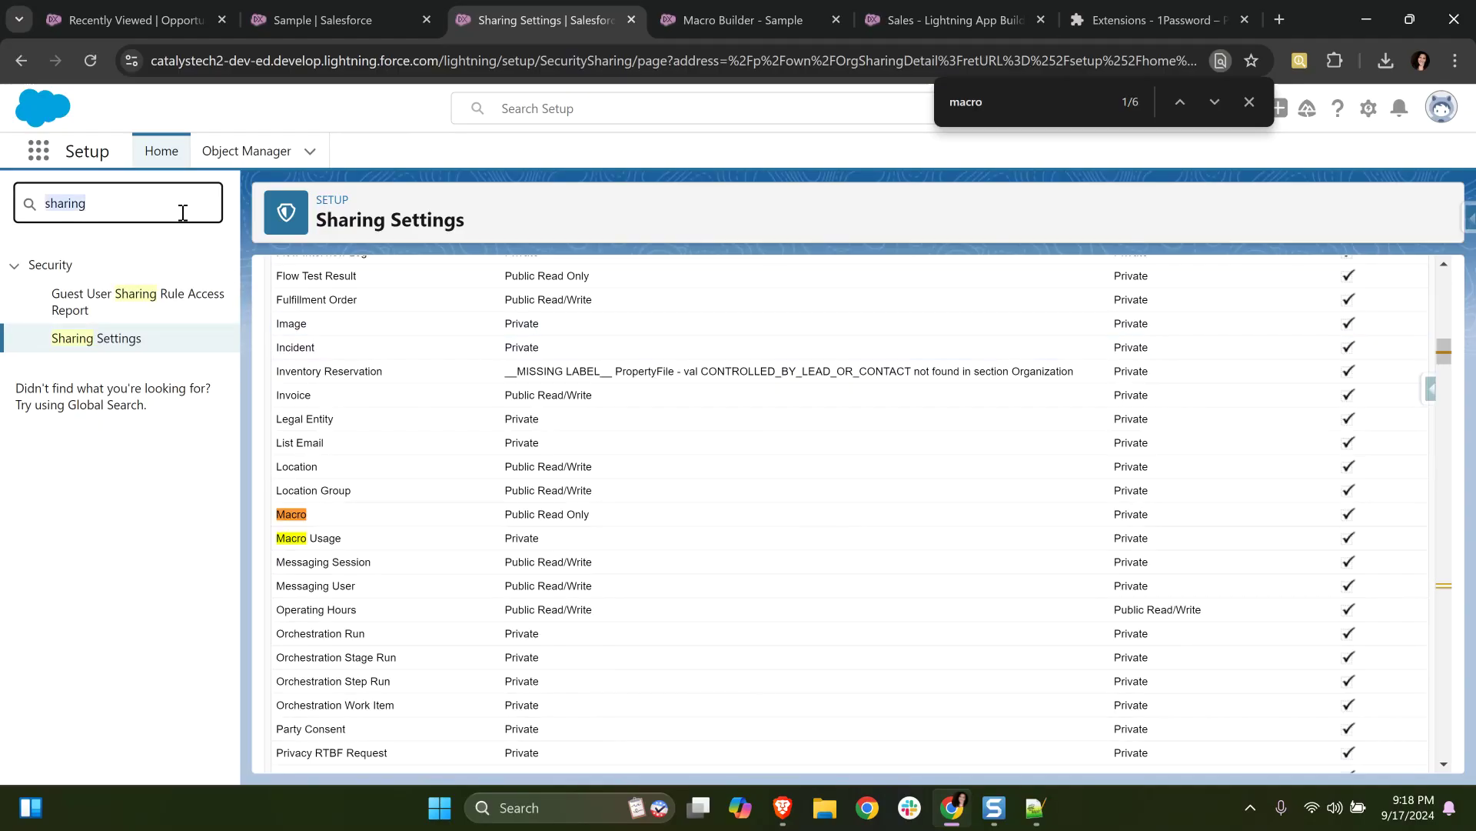
type("permis")
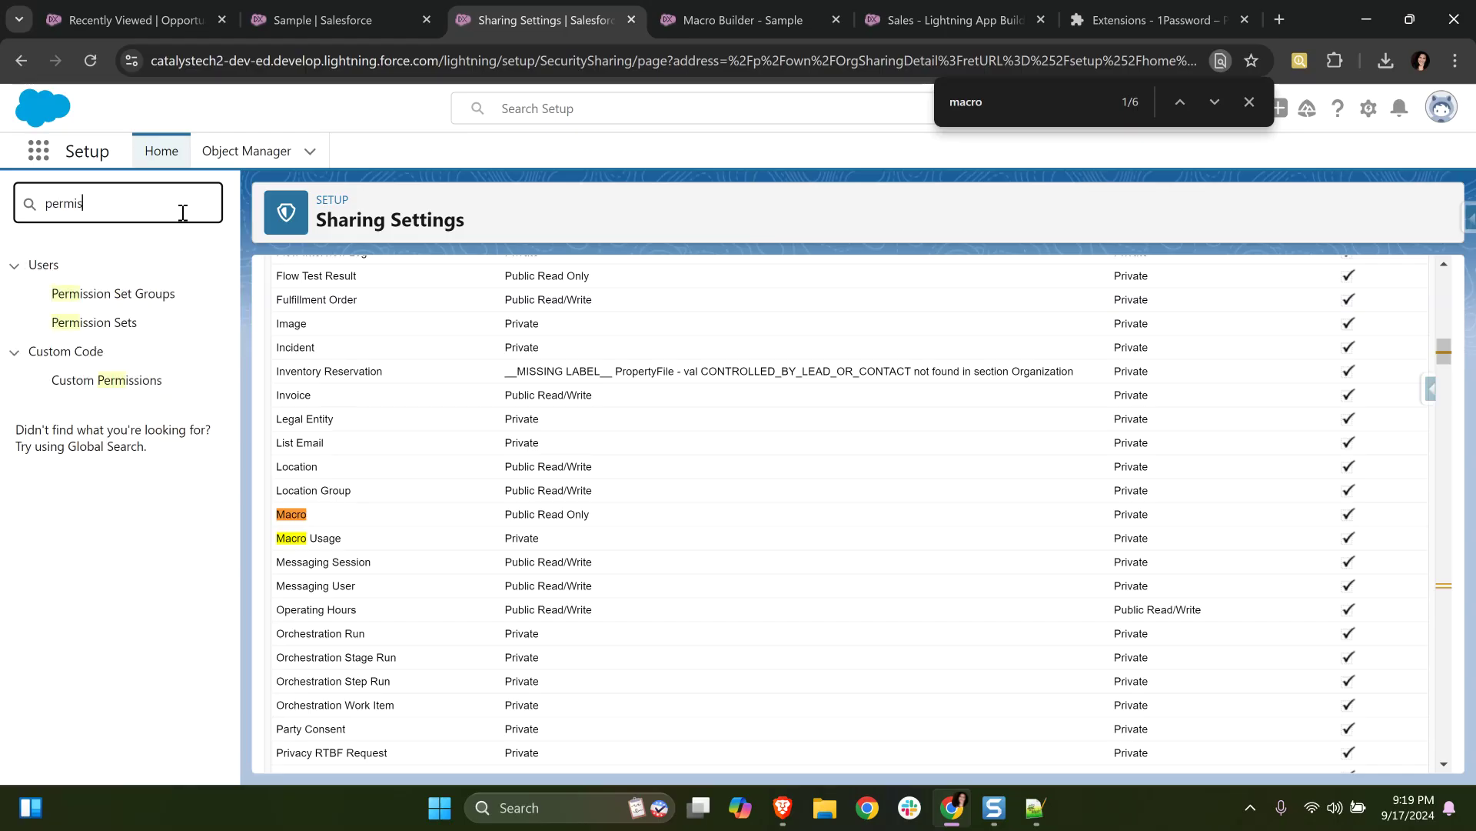
left_click(96, 321)
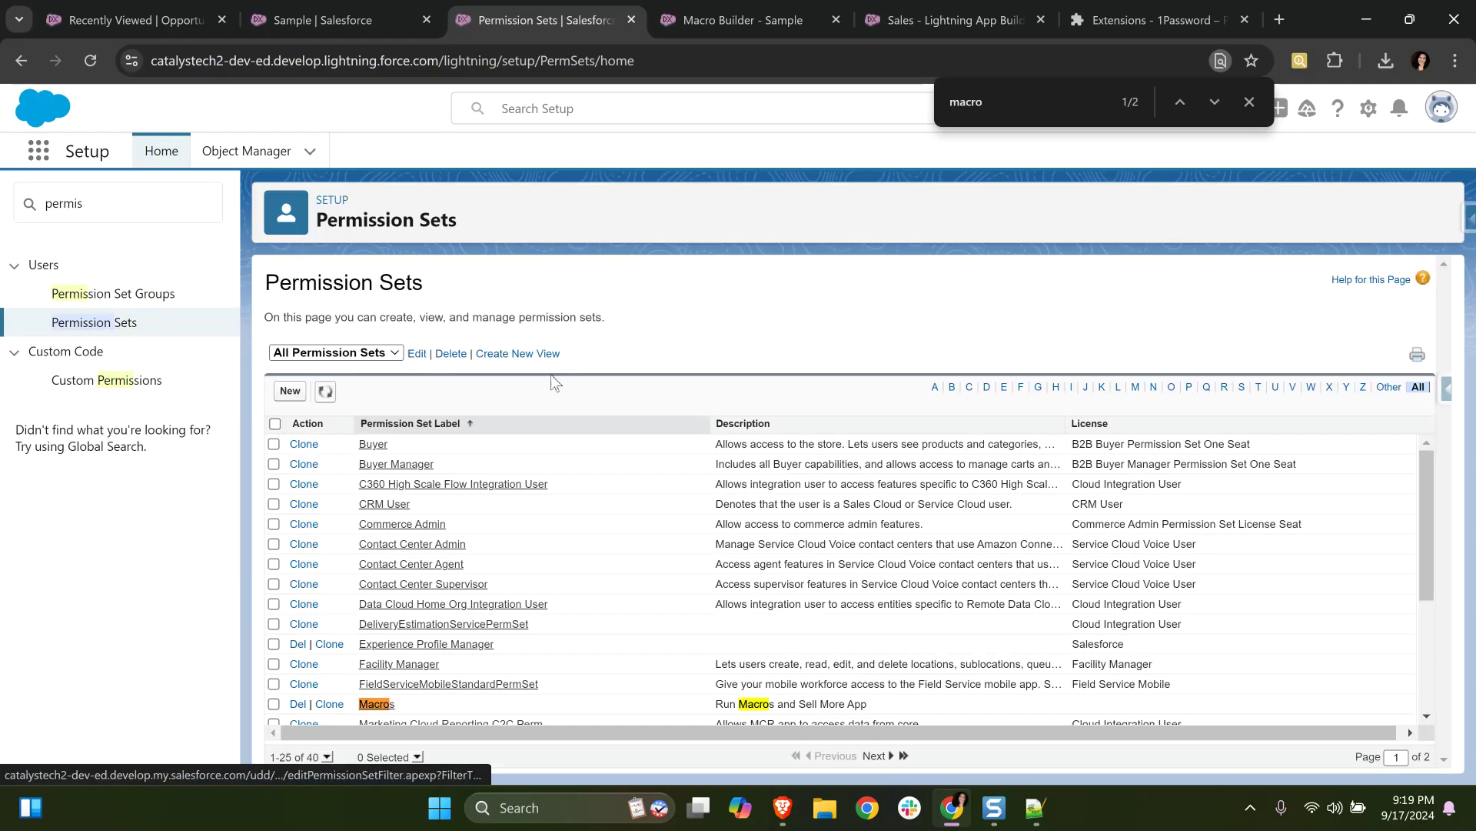
left_click(379, 704)
Search the permission set's settings for "macro" and open the Macros object permissions for editing to review them
left_click(394, 323)
type("macro")
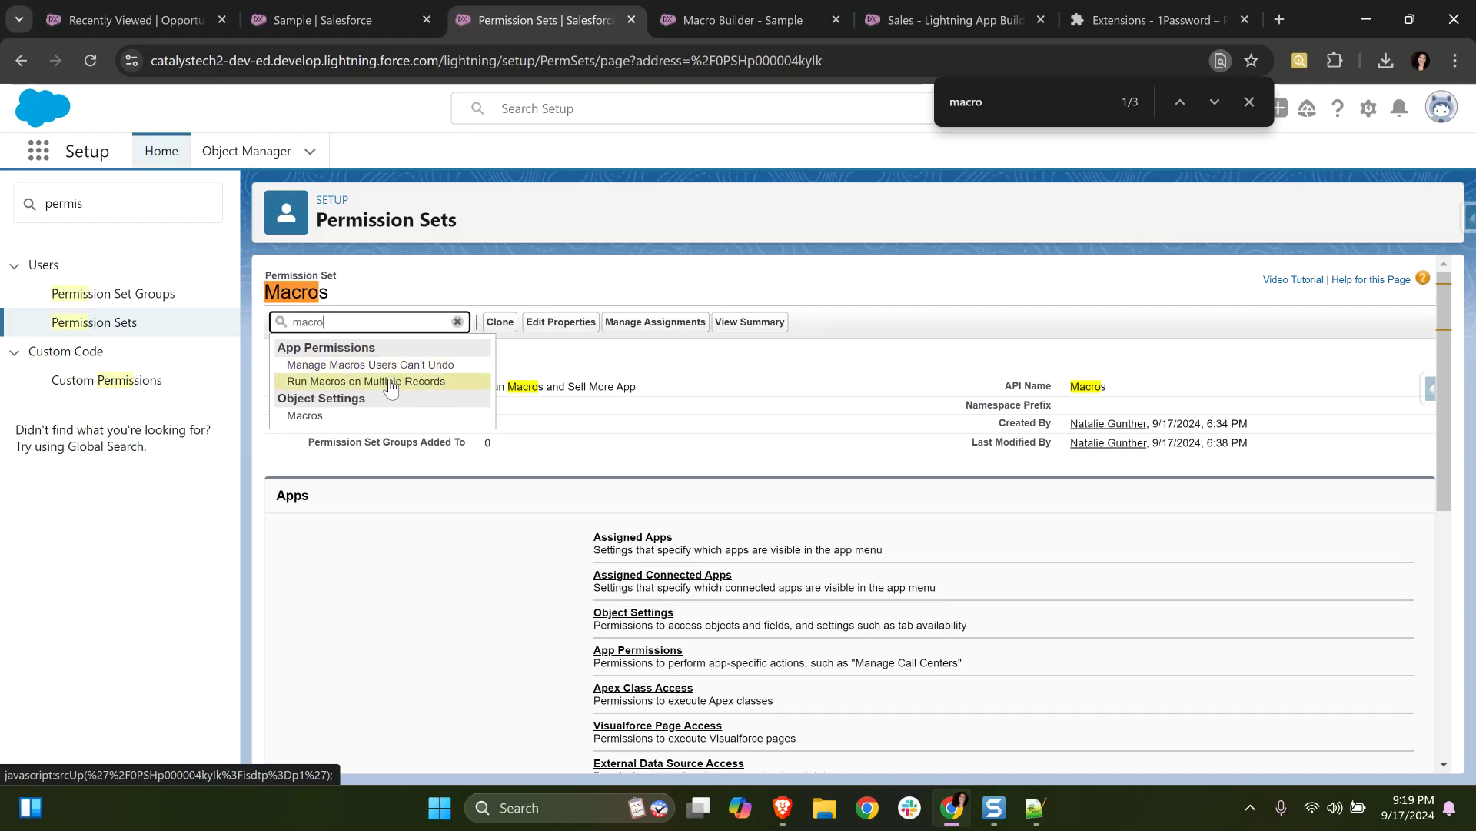
left_click(304, 416)
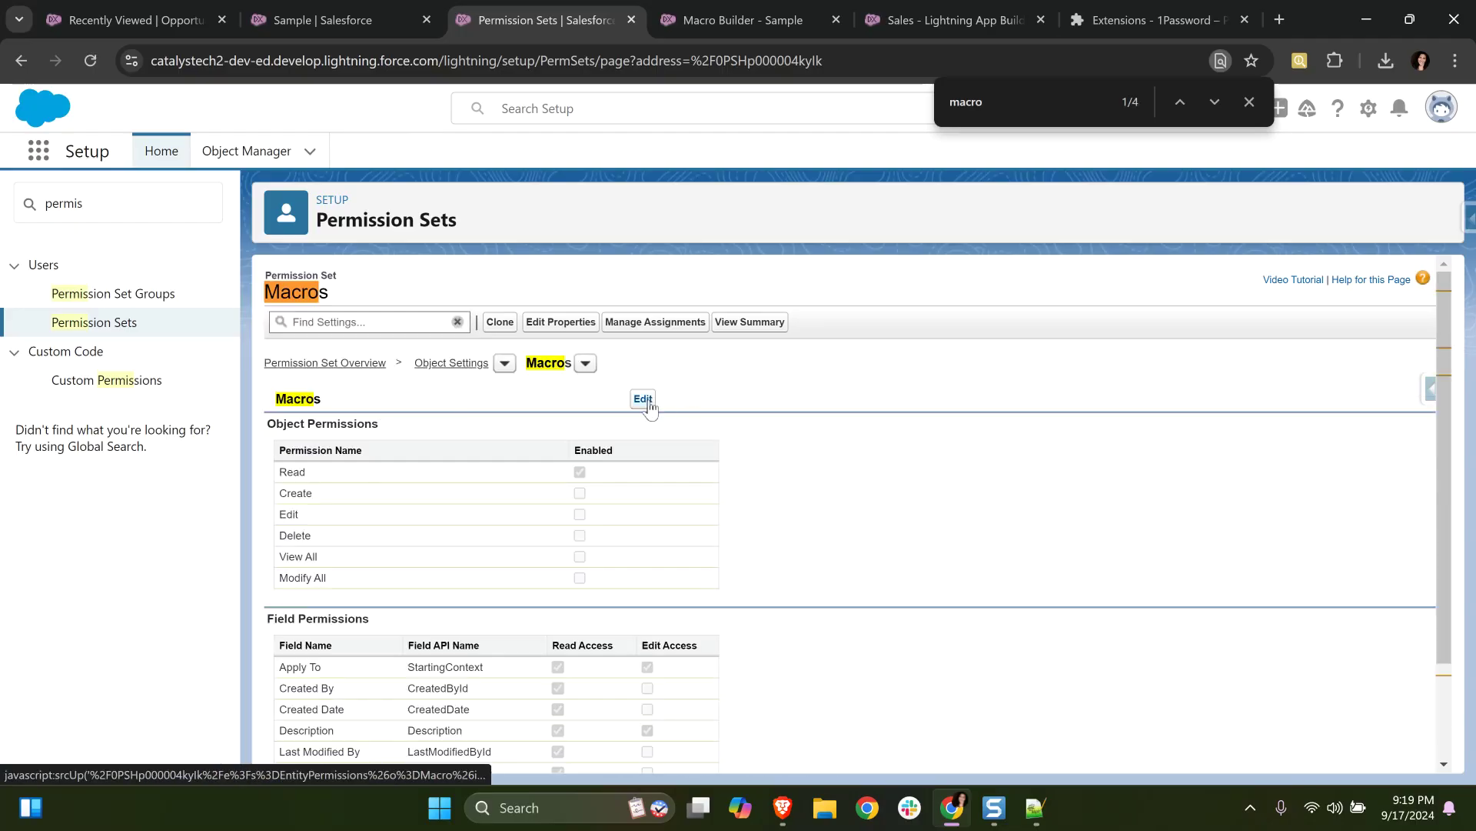
left_click(646, 400)
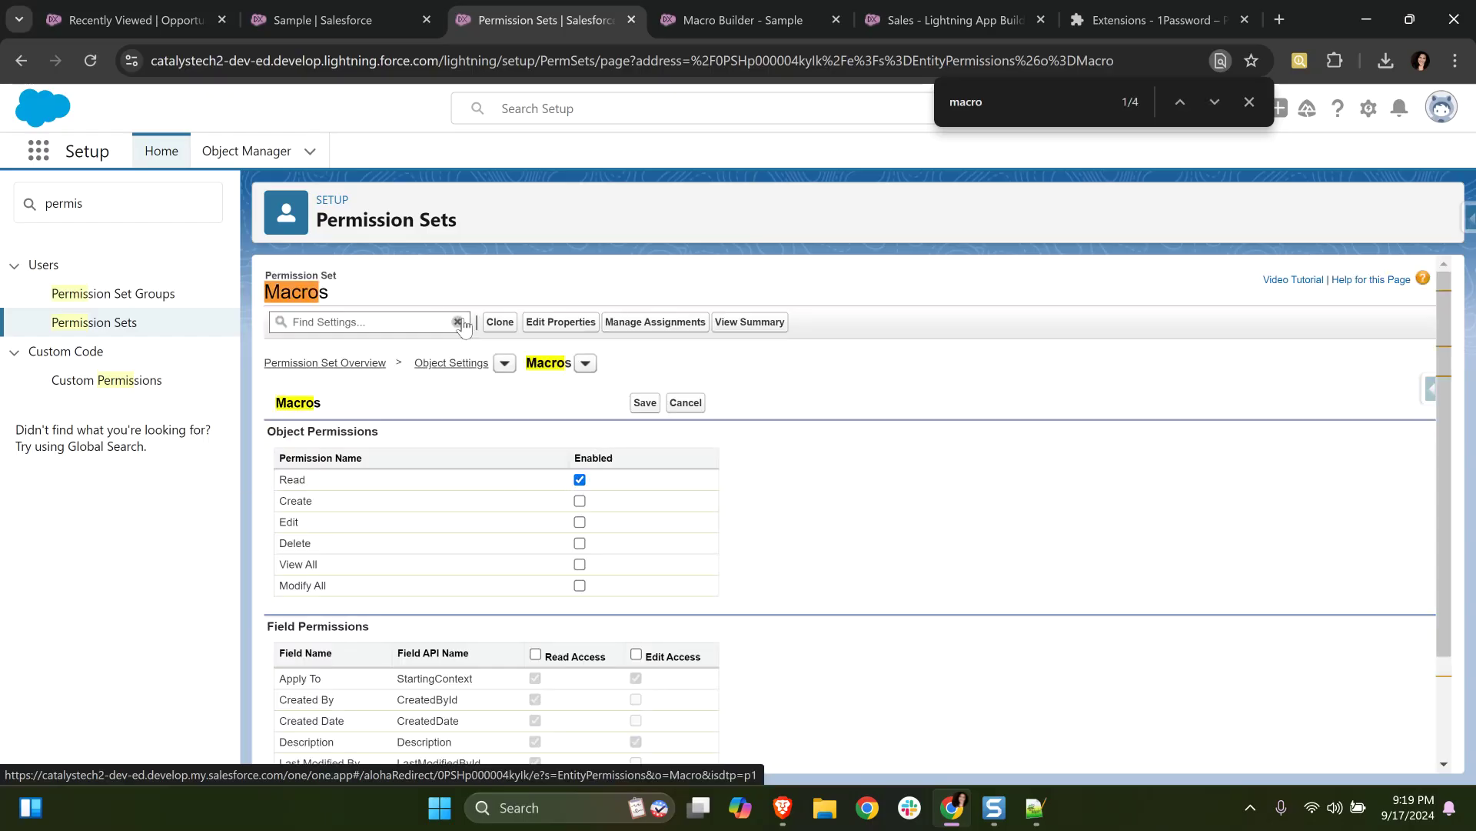
Search the permission set's settings for "sales" and open its assigned apps for editing
left_click(414, 323)
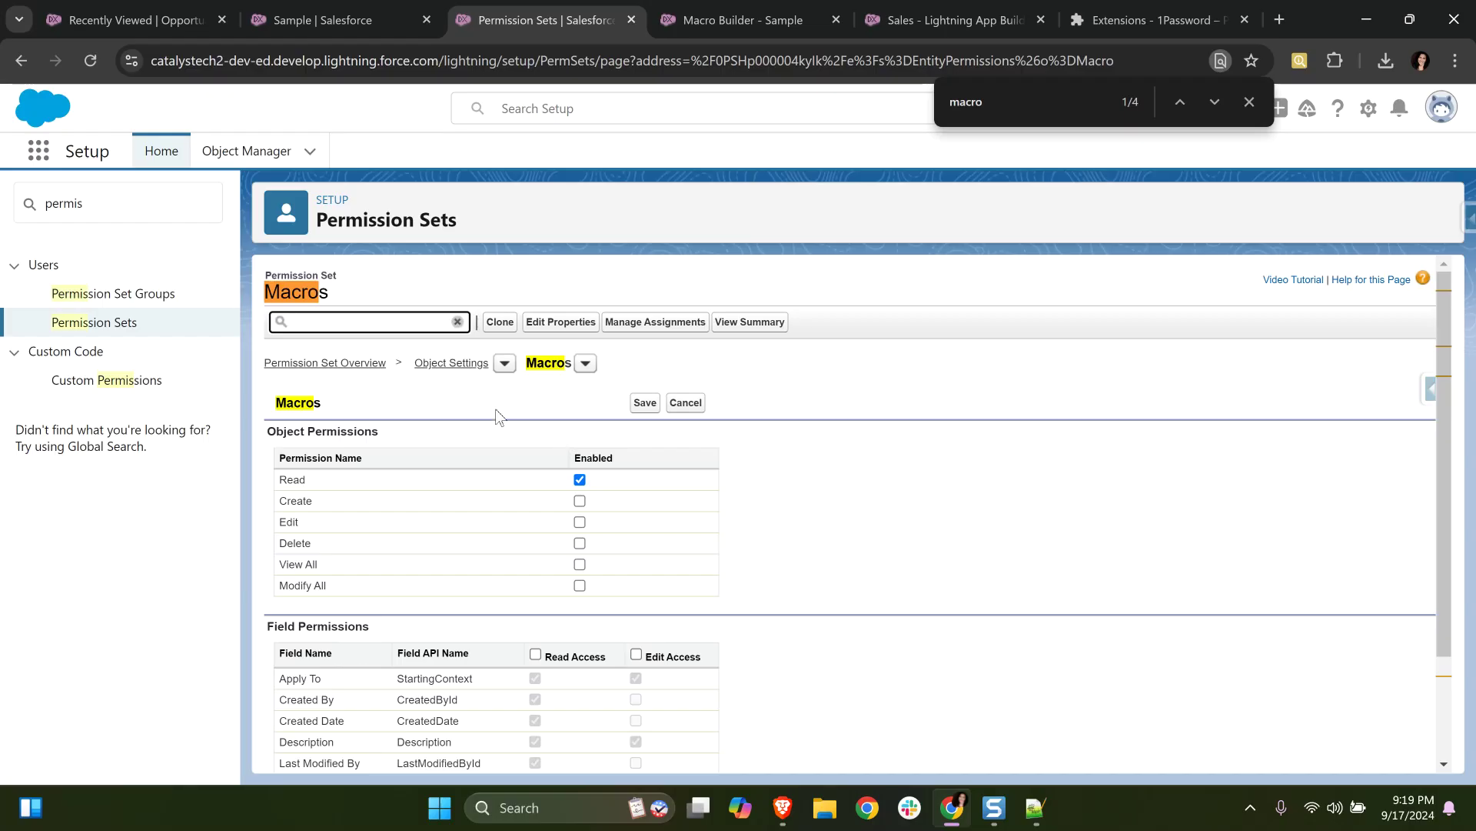
type("ales")
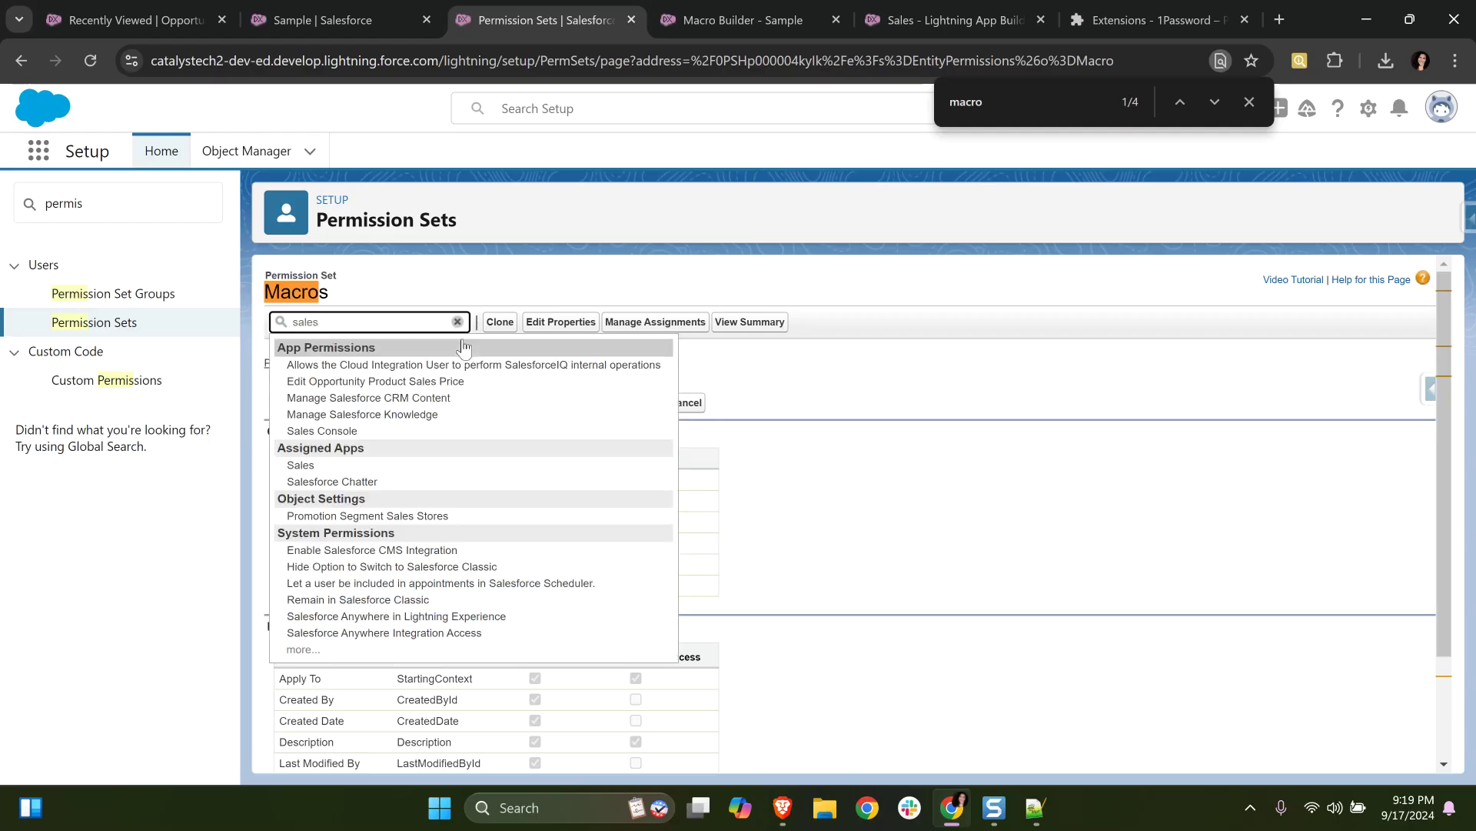
left_click(475, 467)
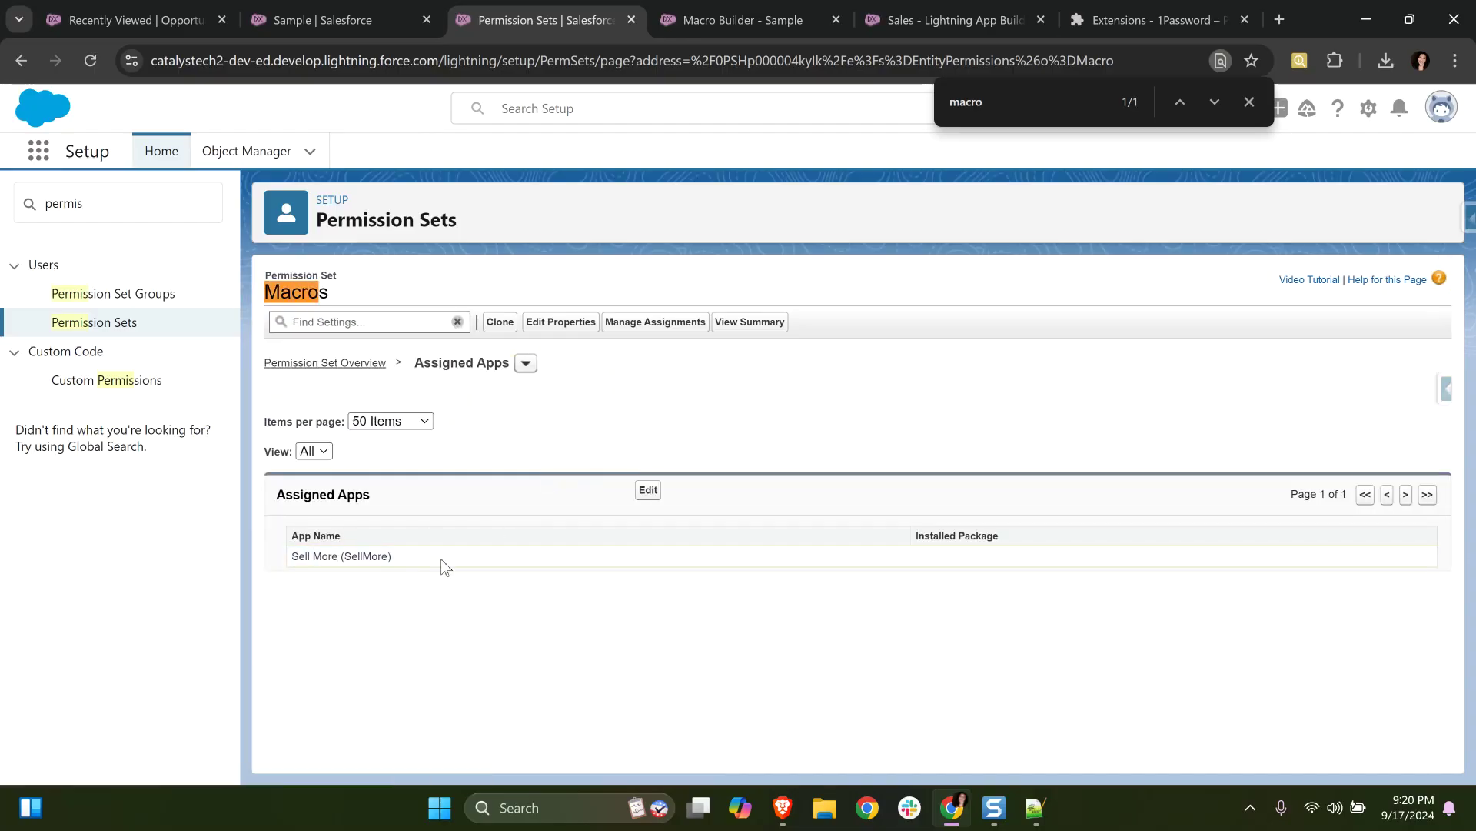
left_click(649, 490)
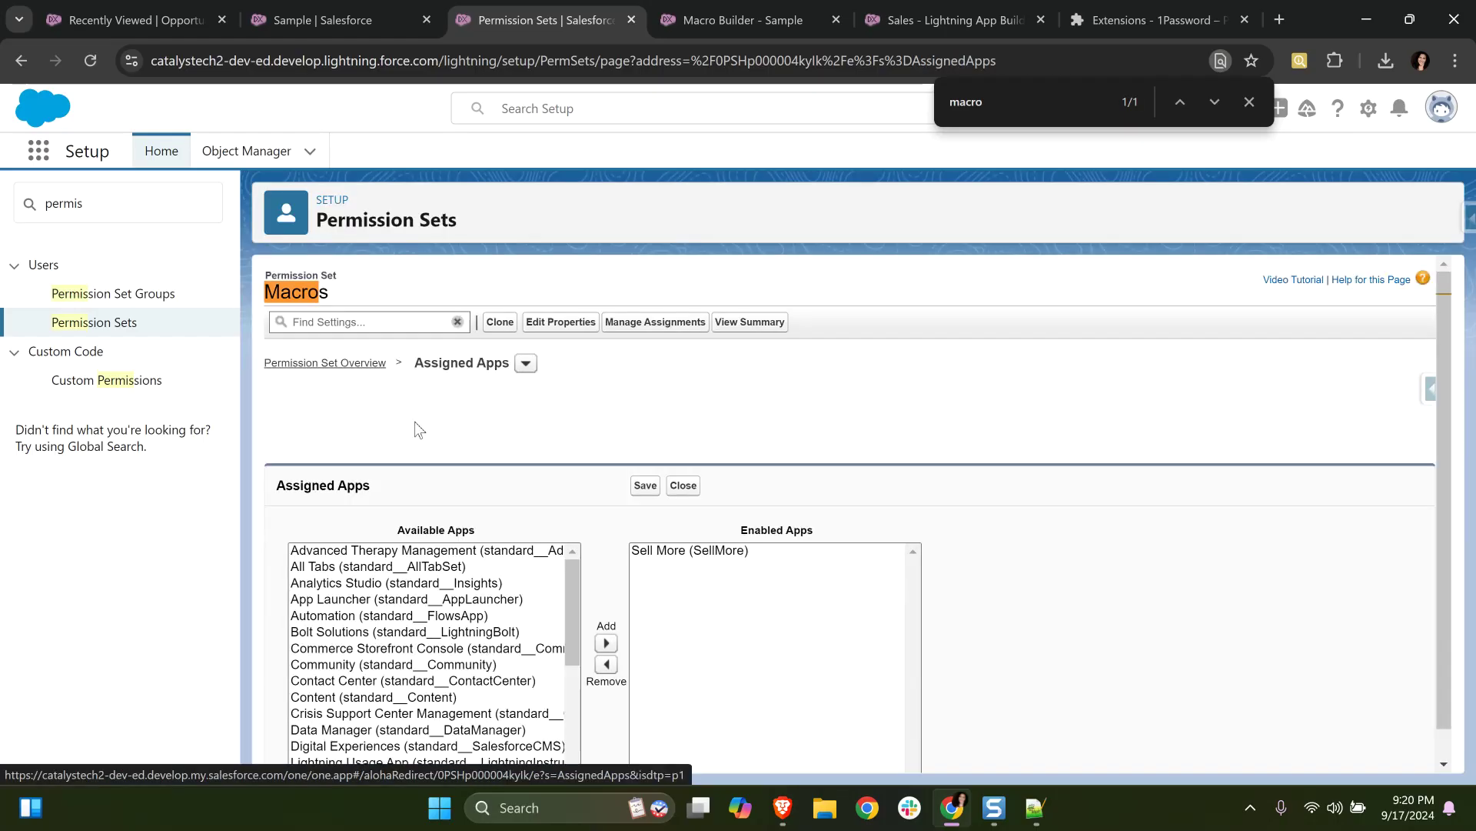
Add Sales (standard__LightningSales) to the Macros permission set's enabled apps and save the assignment
scroll(500, 607, "down", 2)
scroll(500, 608, "up", 3)
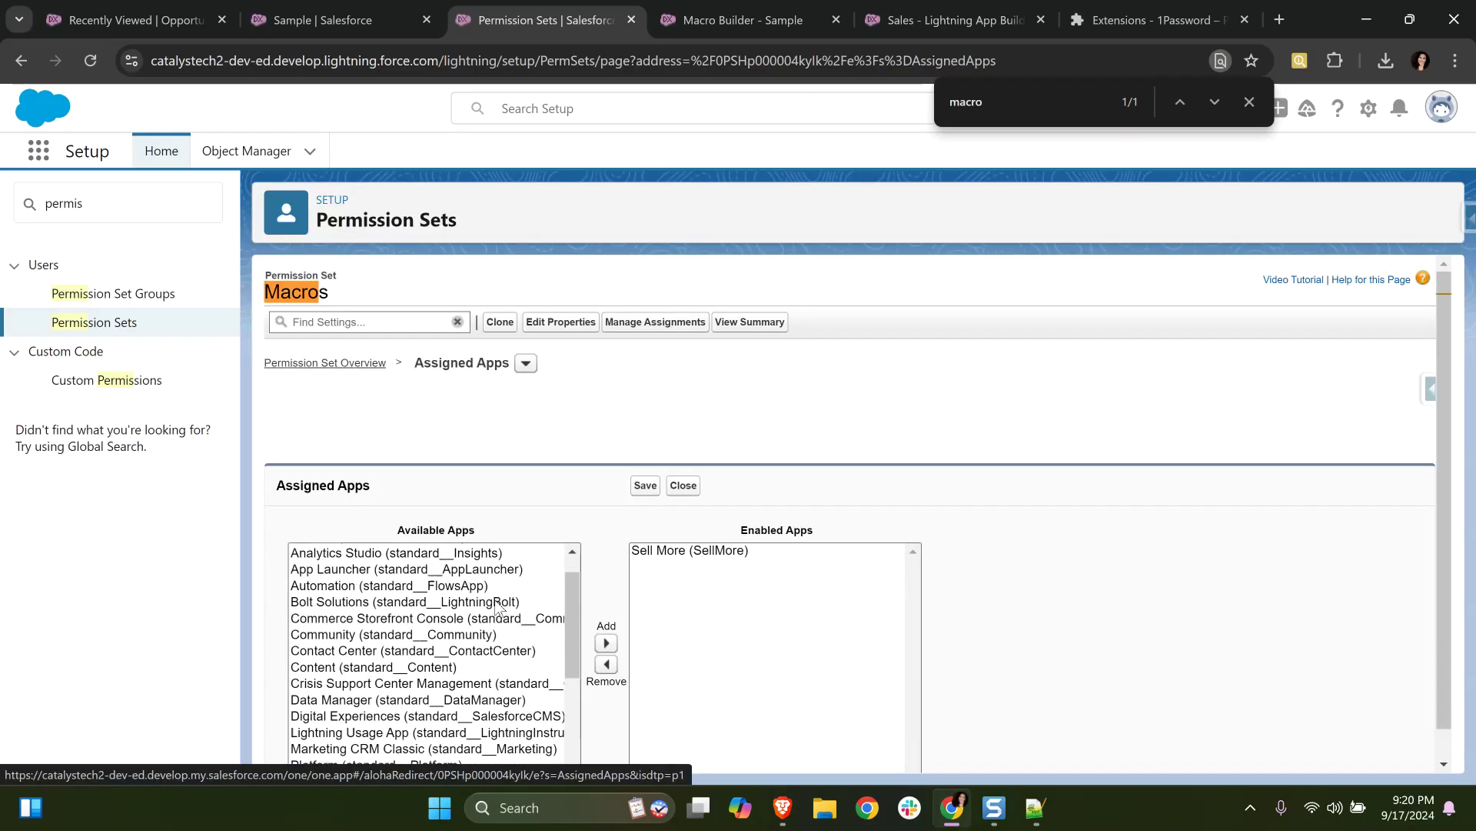
left_click(498, 603)
key("s")
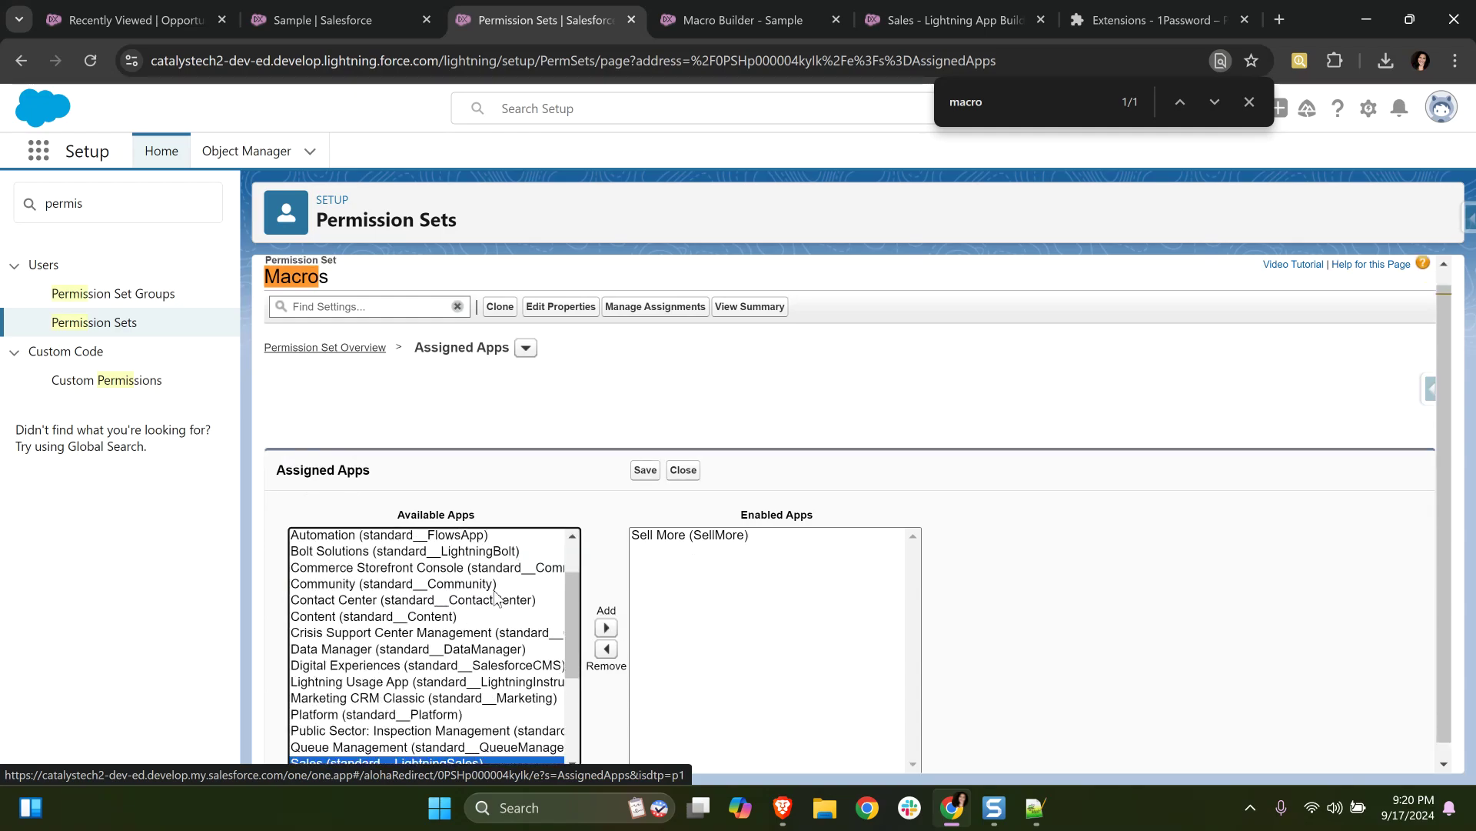
scroll(547, 562, "down", 2)
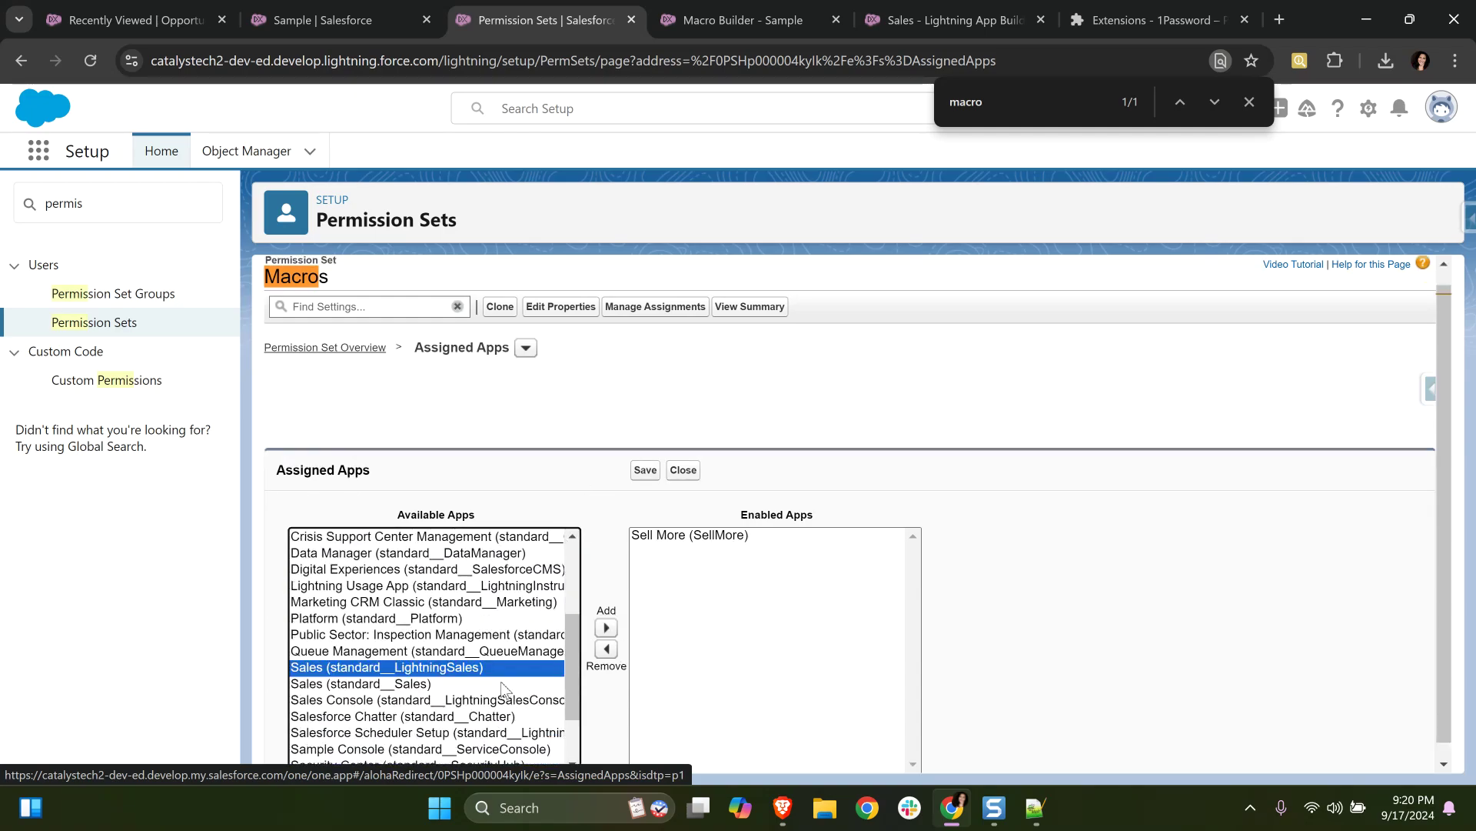
left_click(606, 628)
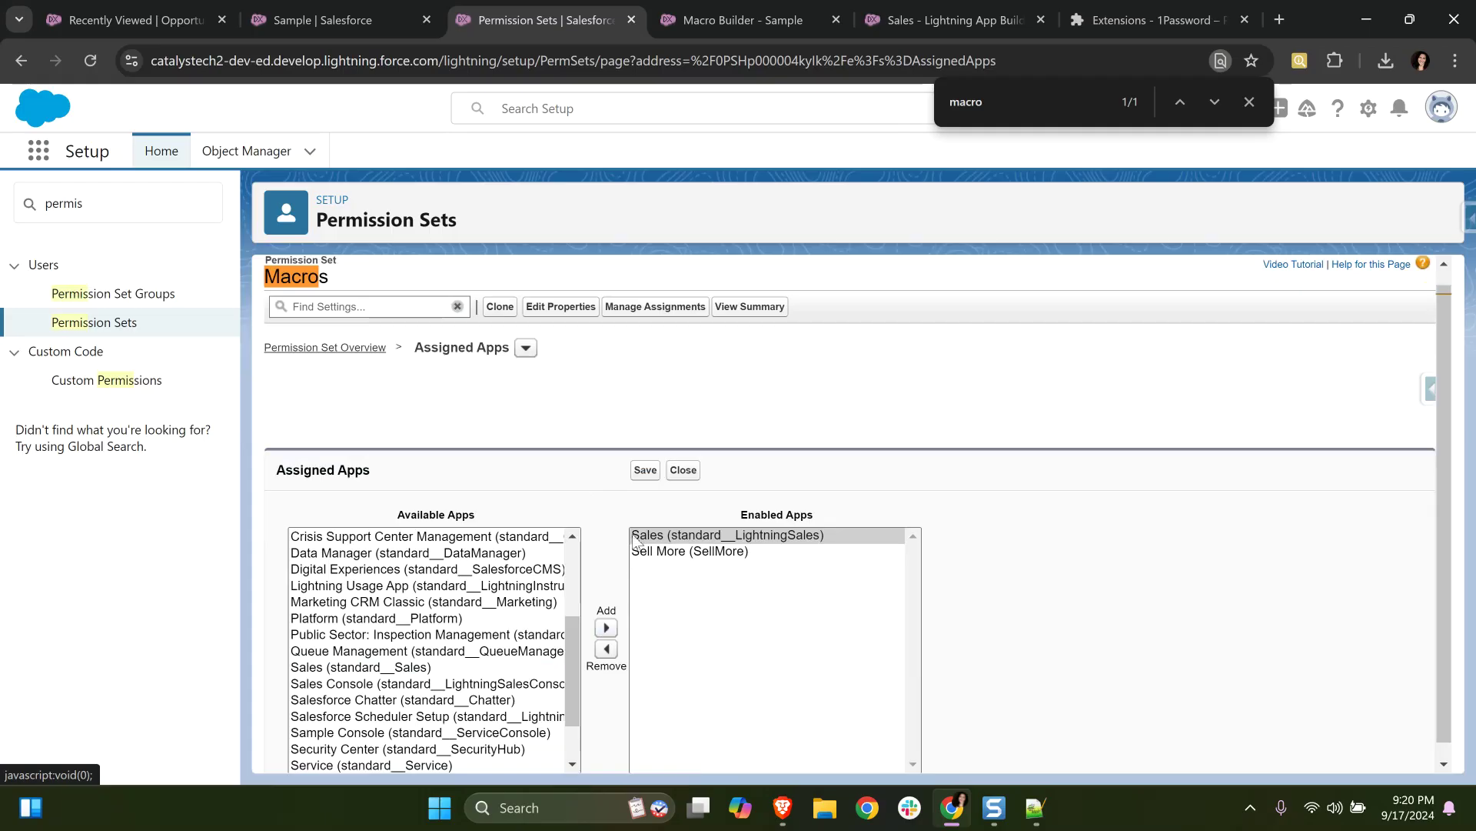
left_click(646, 470)
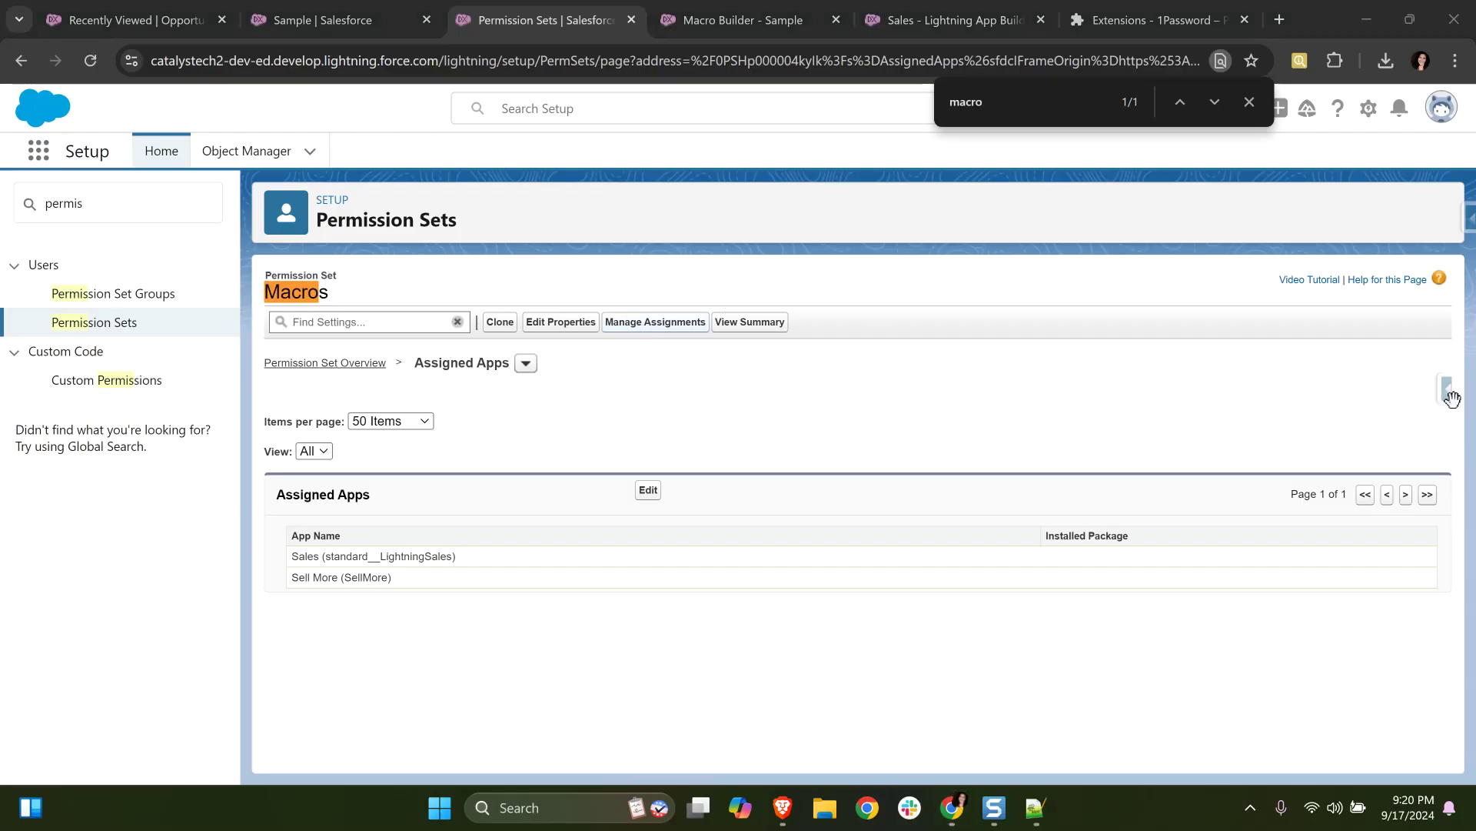
Return to the opportunities list, show the All Opportunities view, and open the Pyramid Emergency Generators opportunity
left_click(312, 27)
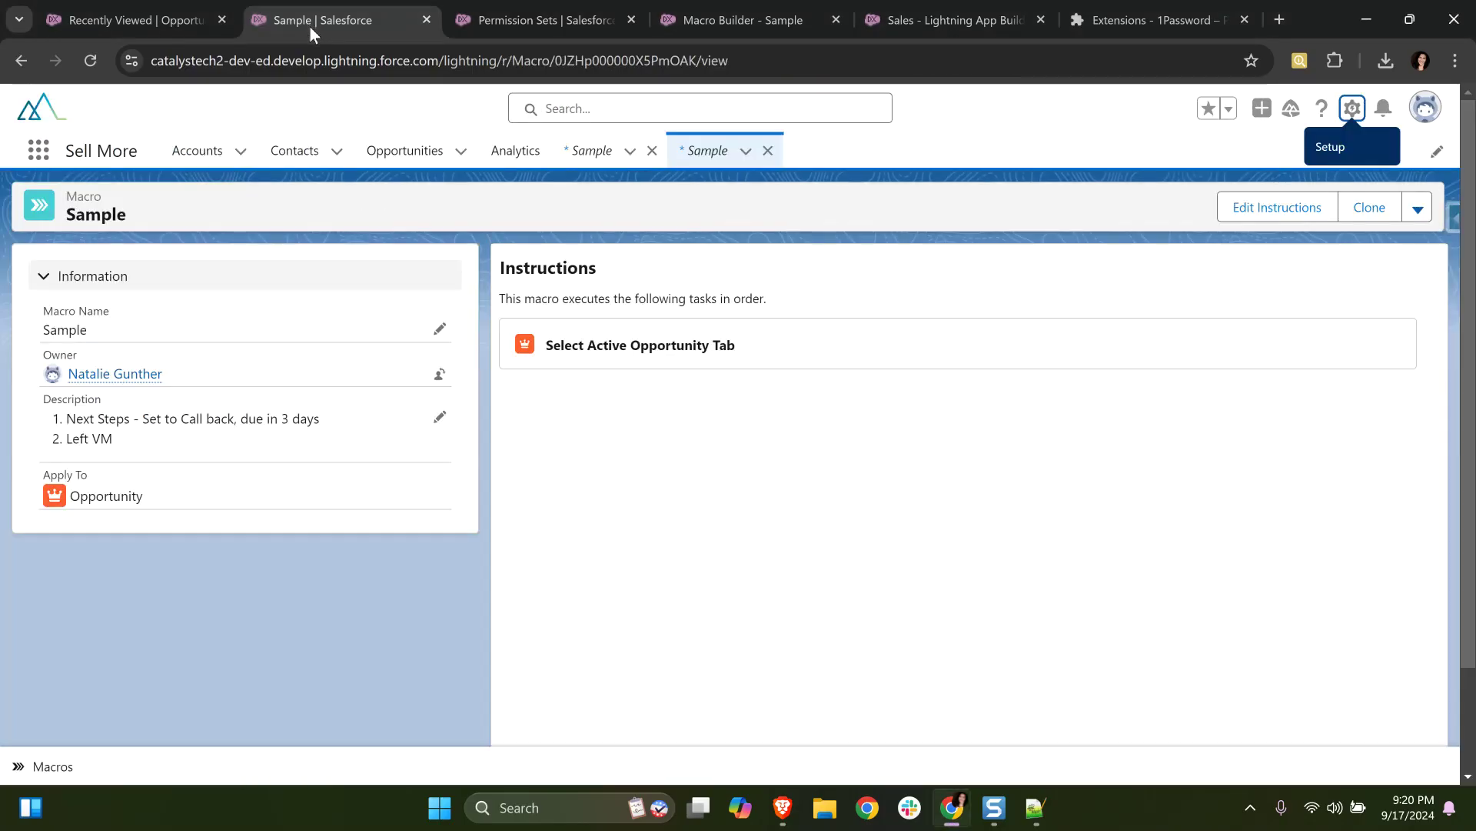
left_click(143, 19)
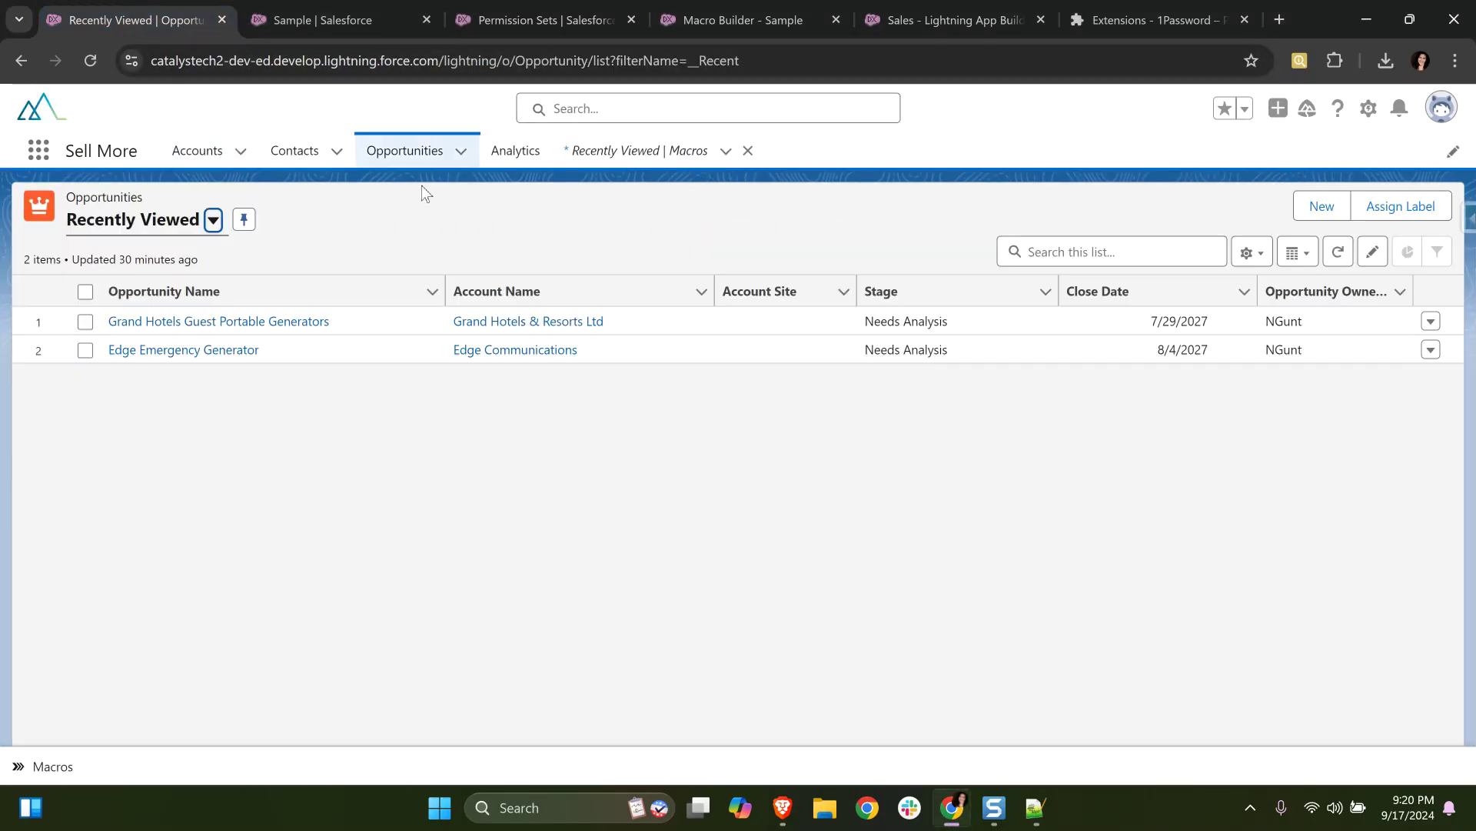
left_click(212, 221)
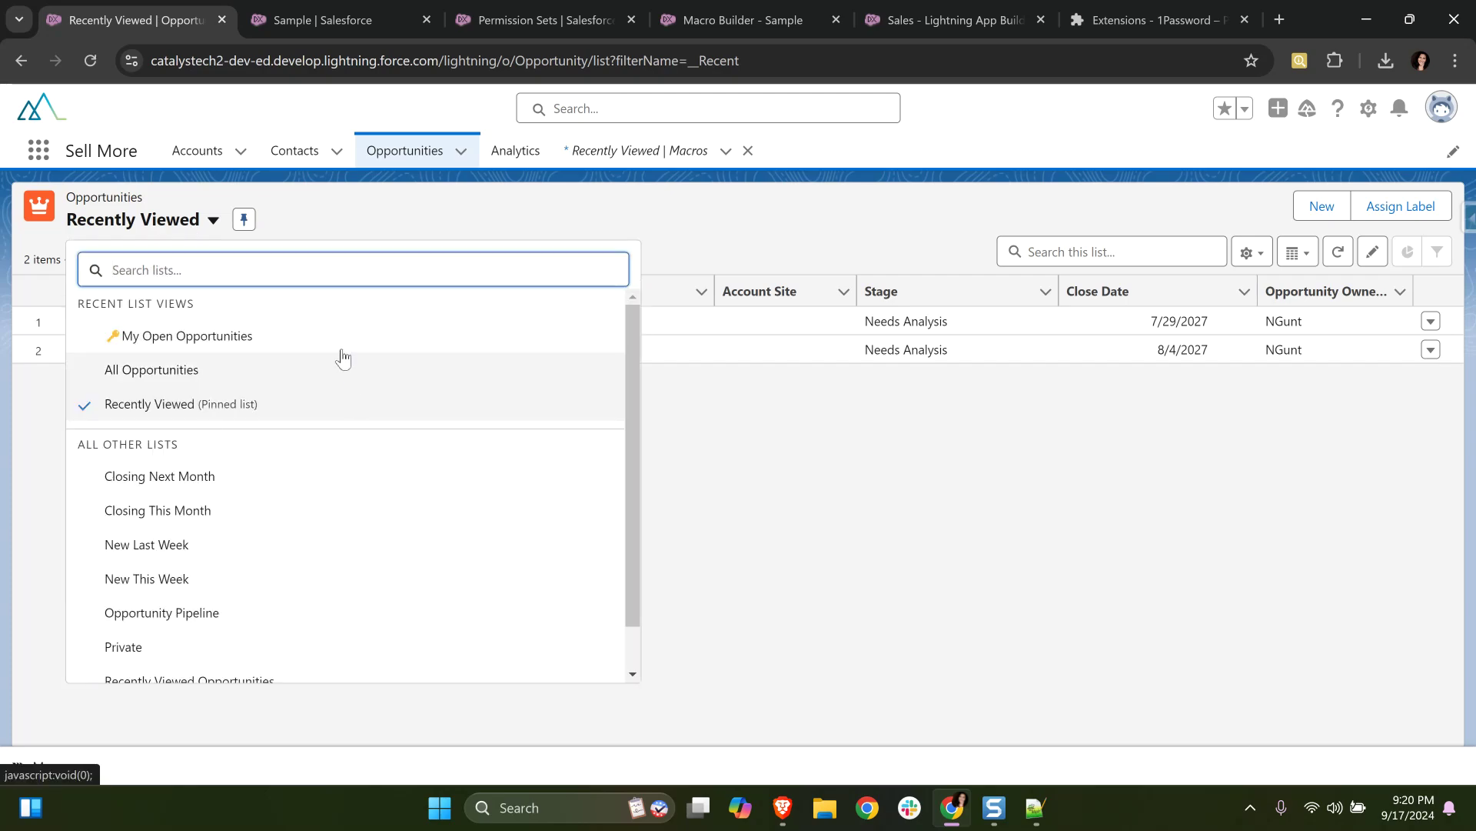
left_click(323, 376)
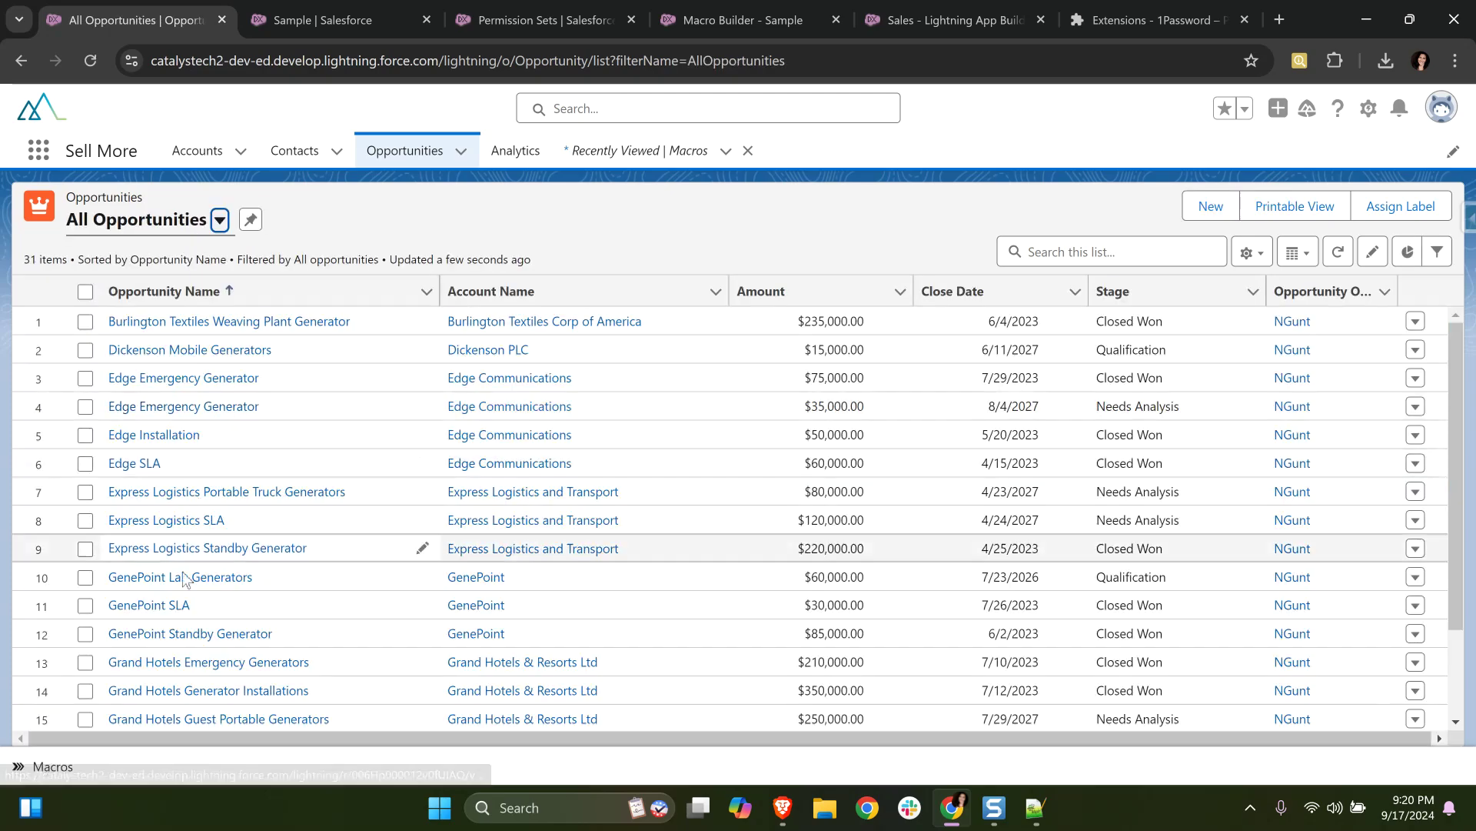
scroll(192, 628, "down", 1)
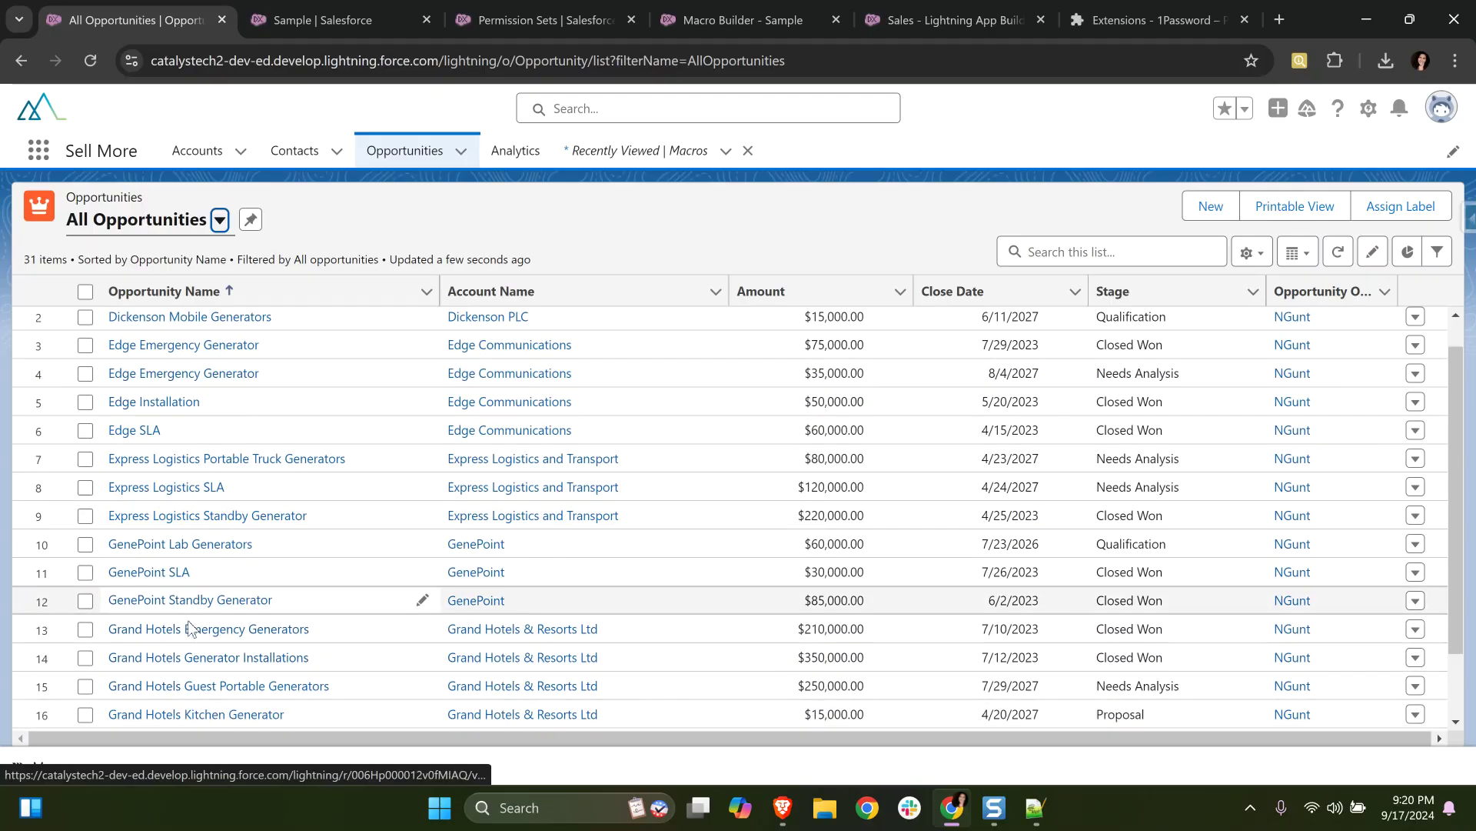
scroll(191, 628, "down", 2)
left_click(177, 685)
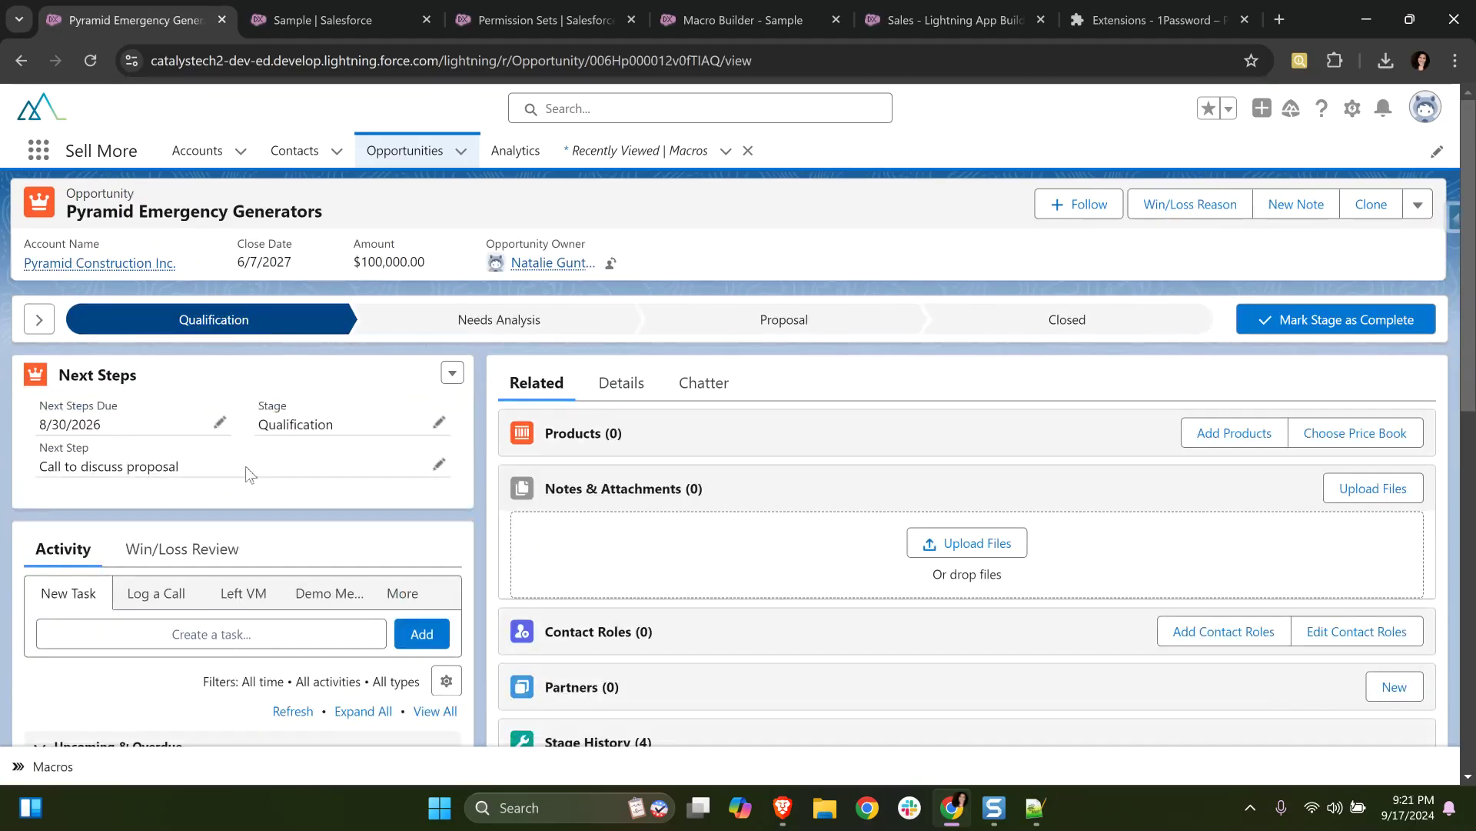
Run the Sample macro on the Pyramid Emergency Generators opportunity, finish it, and minimize the Macros utility
scroll(238, 470, "down", 1)
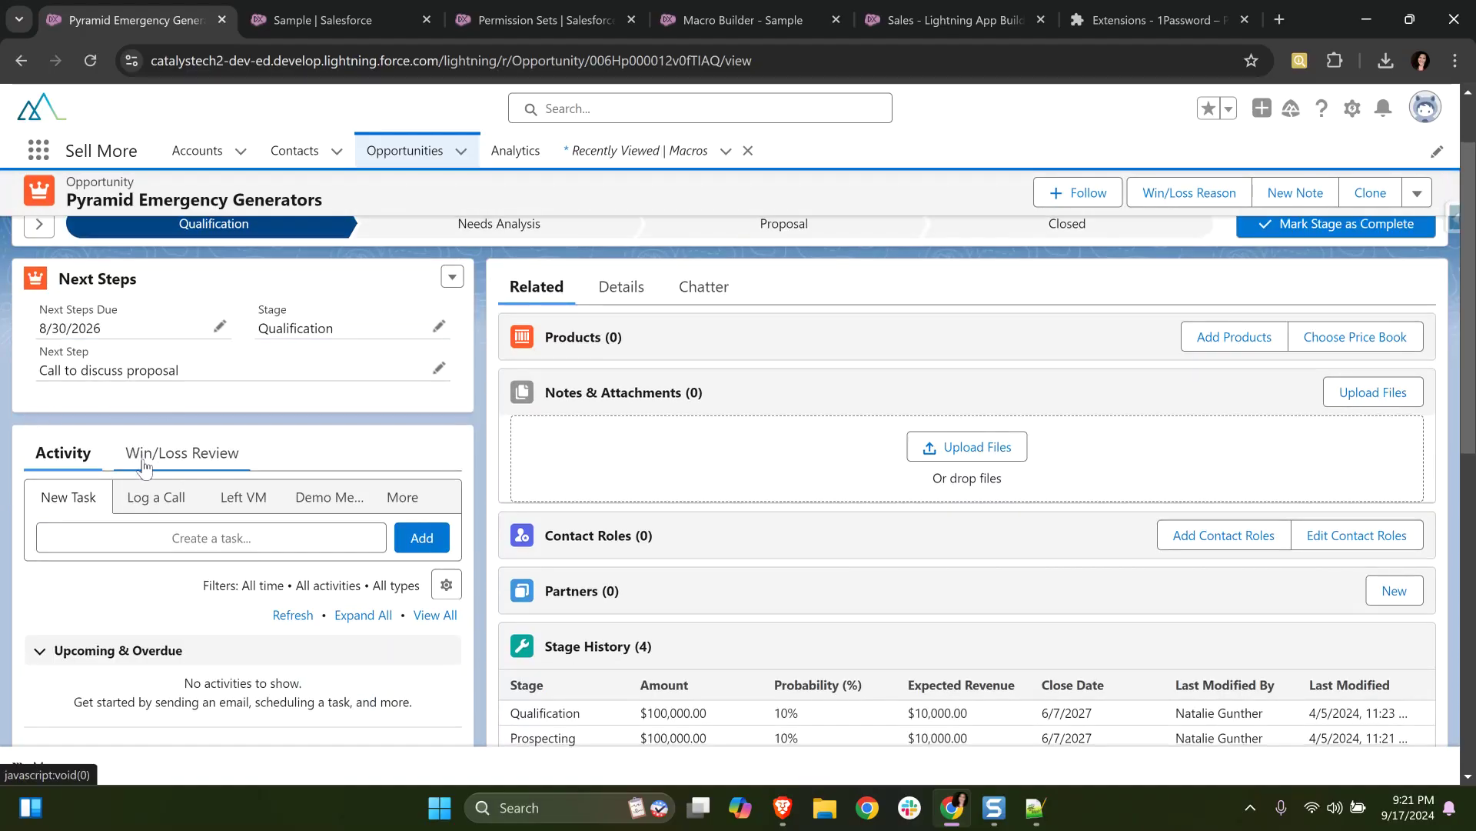
left_click(60, 777)
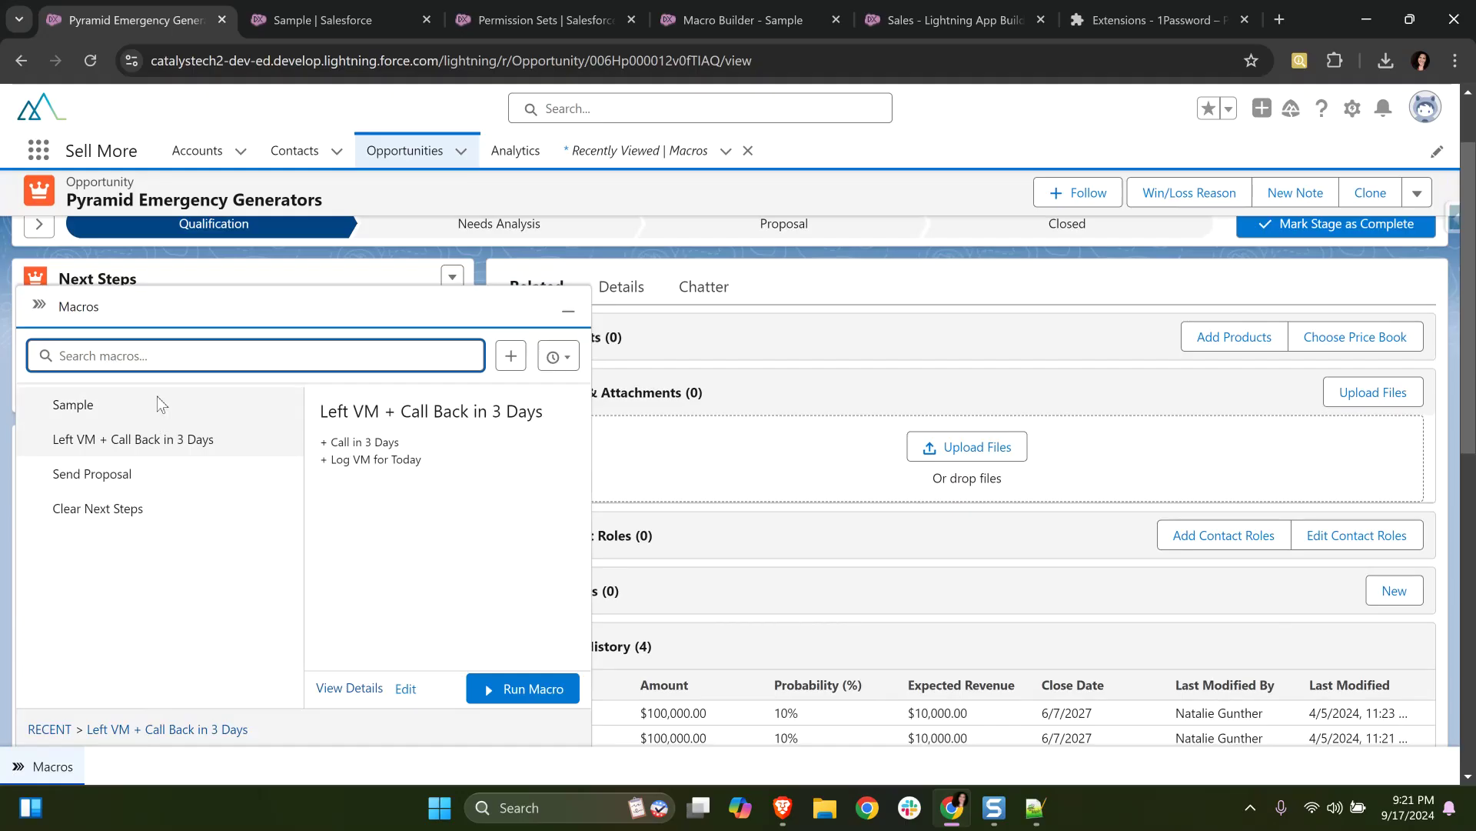
left_click(149, 406)
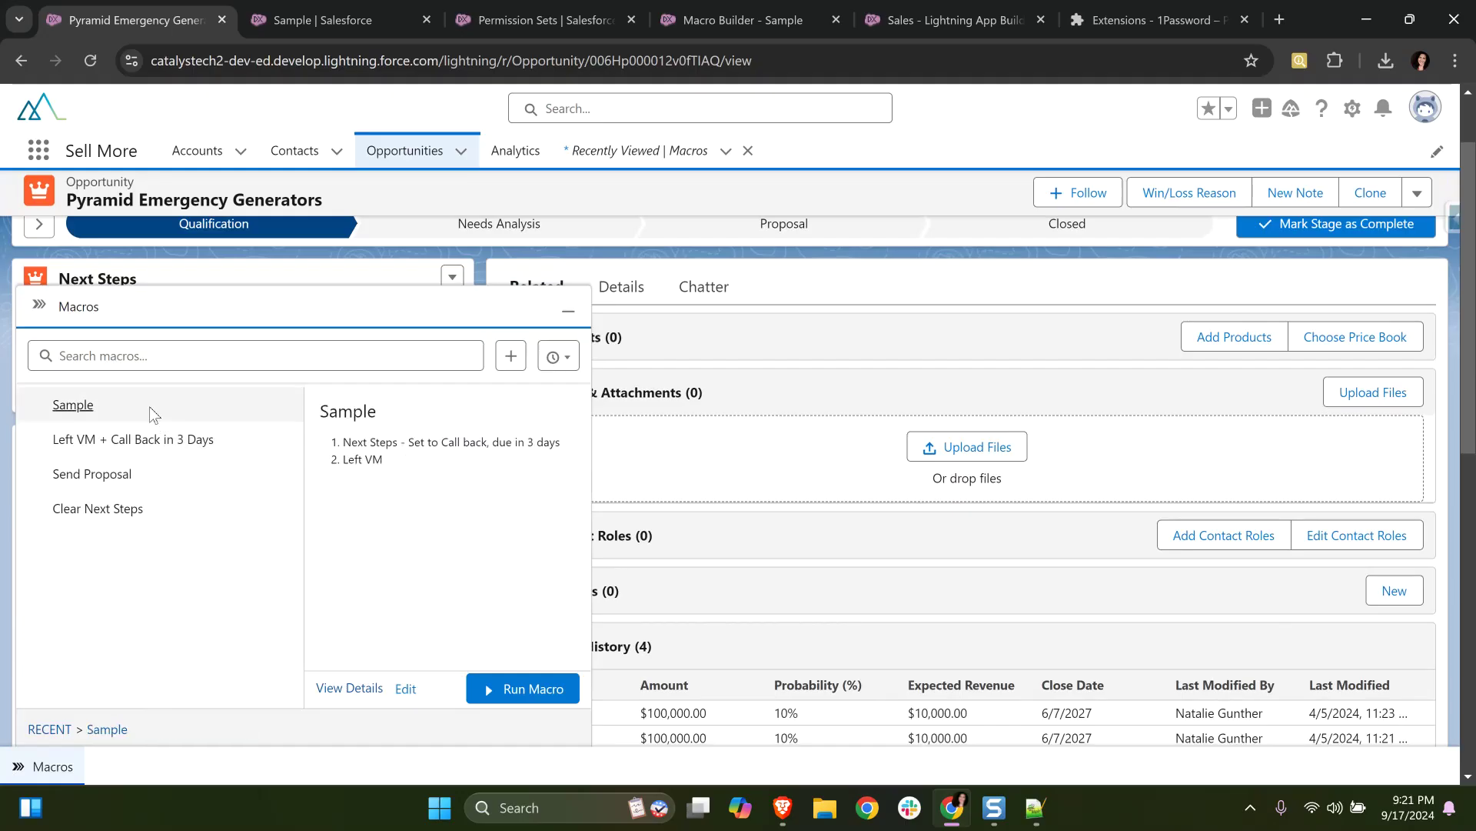
left_click(523, 689)
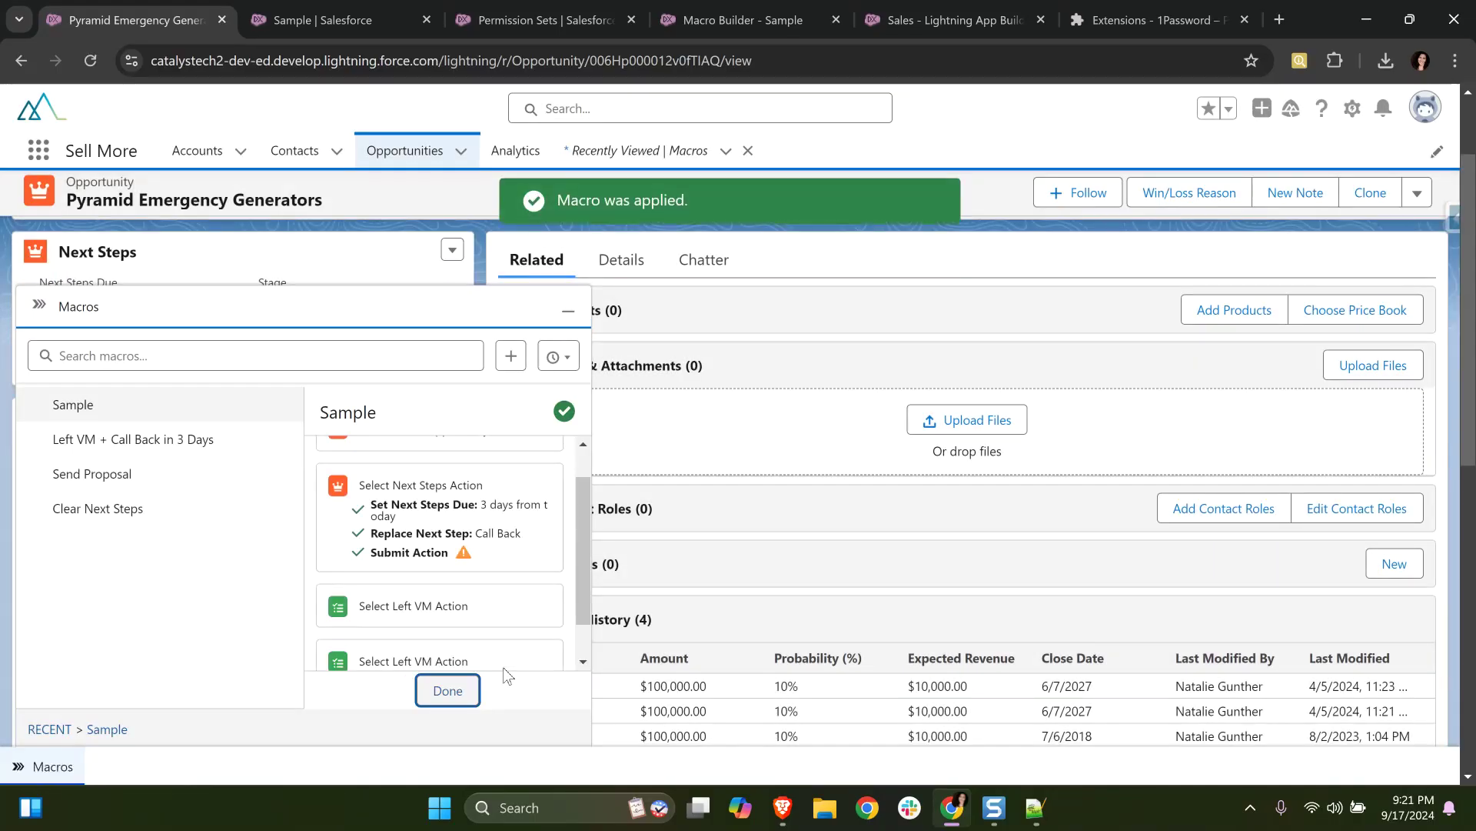
left_click(443, 692)
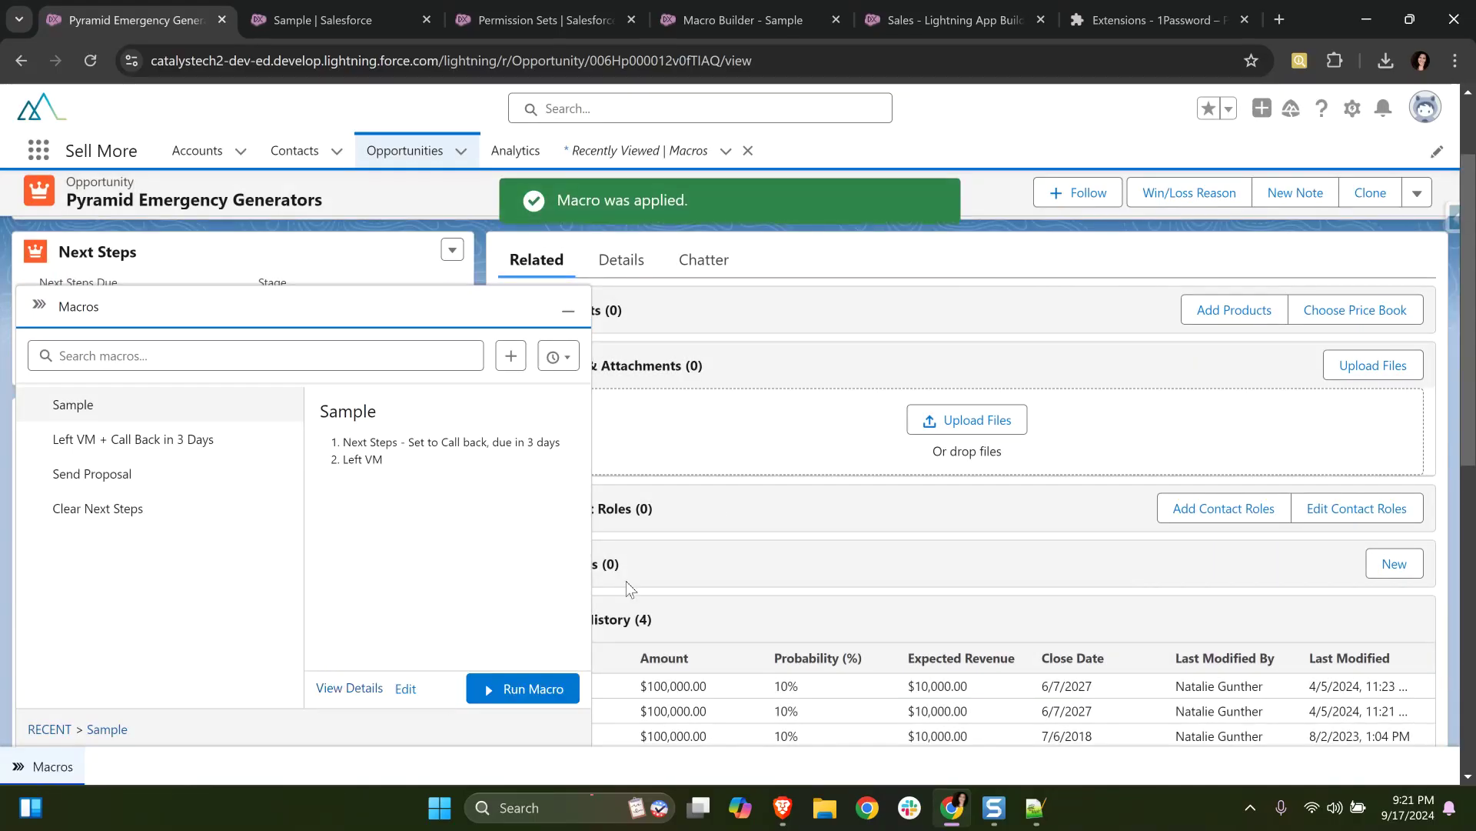
left_click(569, 310)
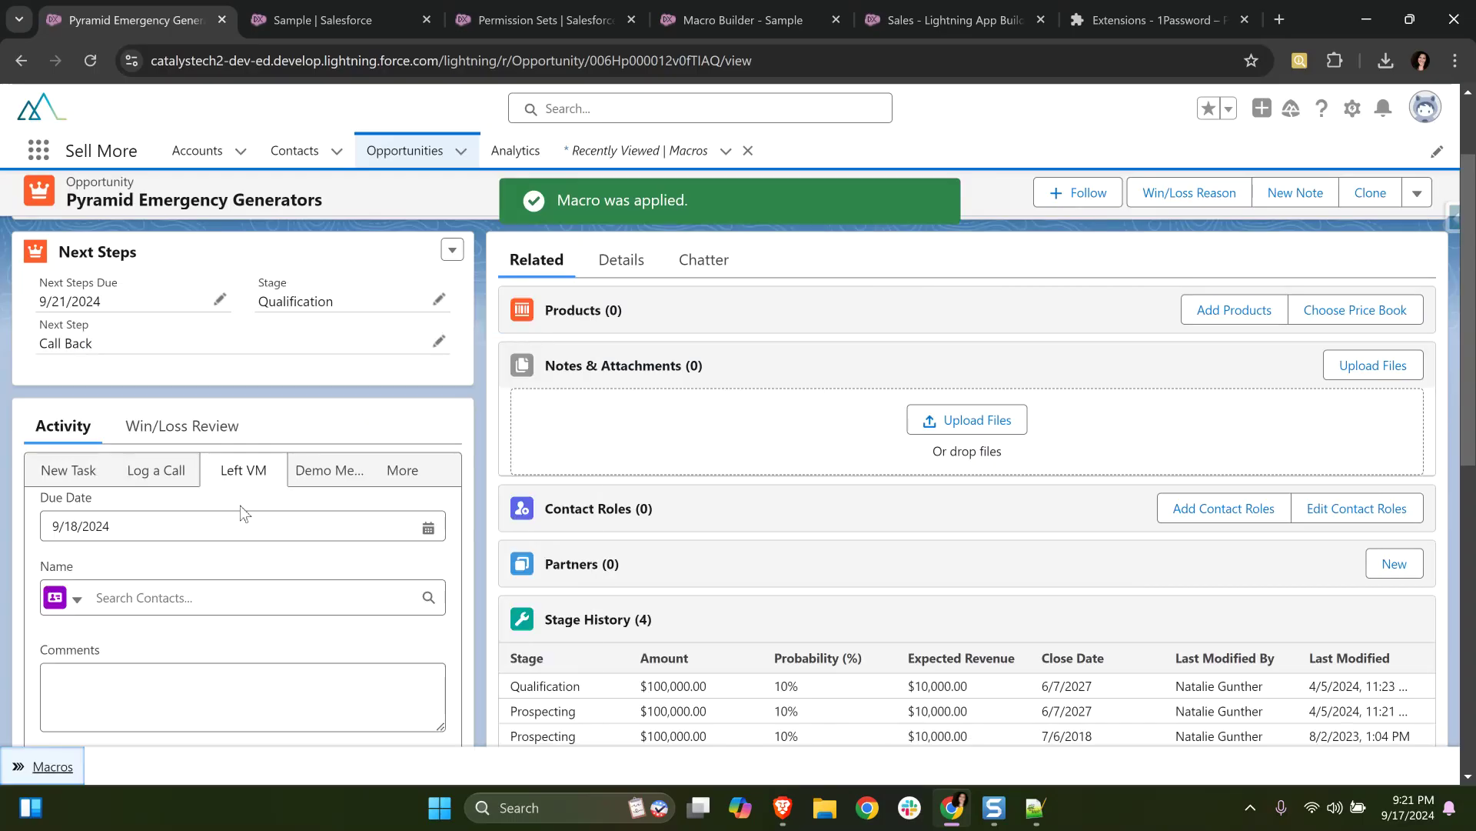
Complete the Left VM task with the suggested contact and the quick text "Left VM saying I would send a follow up email and call back in 2 days.", and save it
left_click(199, 597)
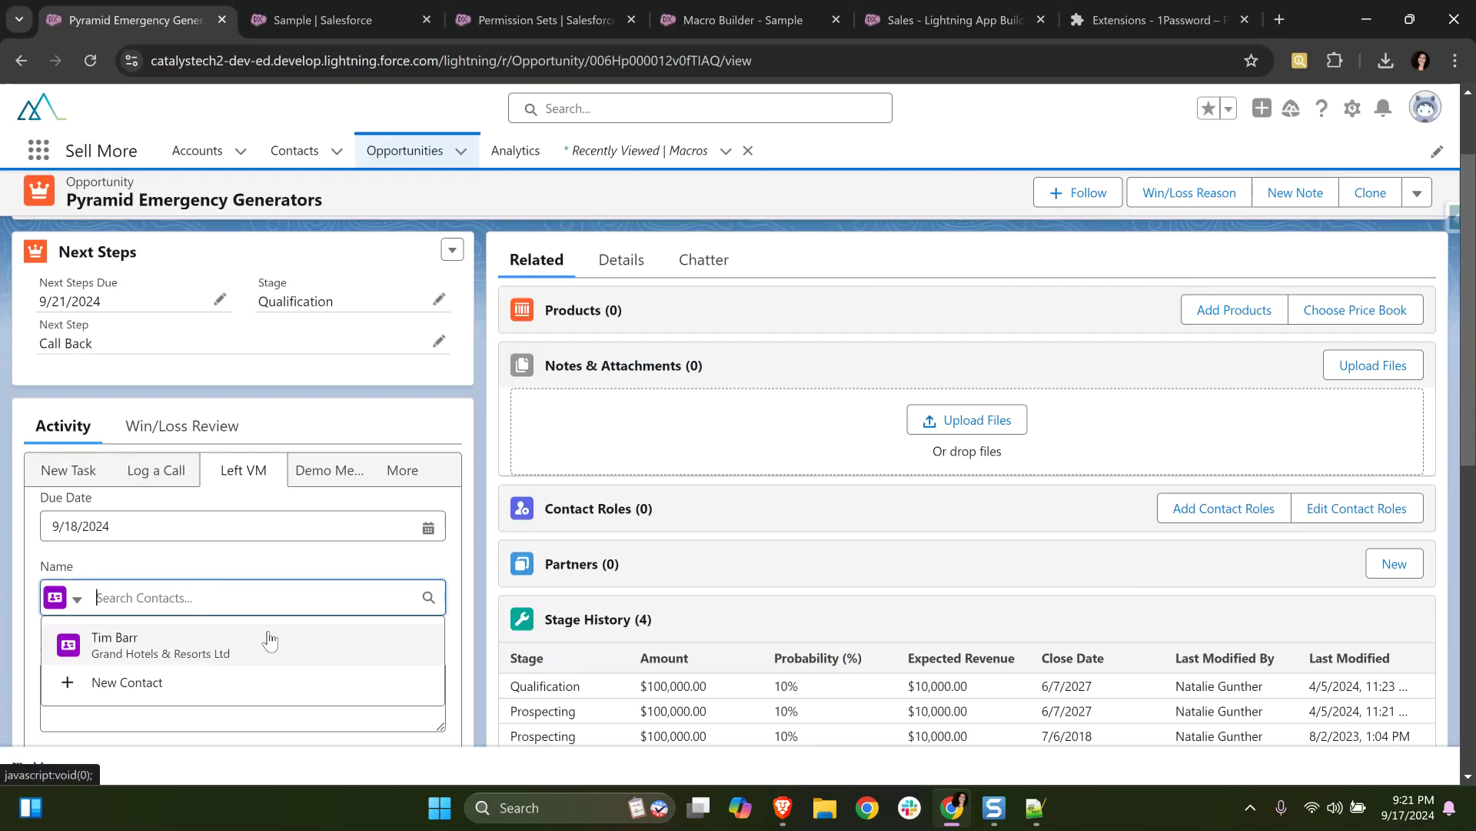
scroll(319, 571, "down", 1)
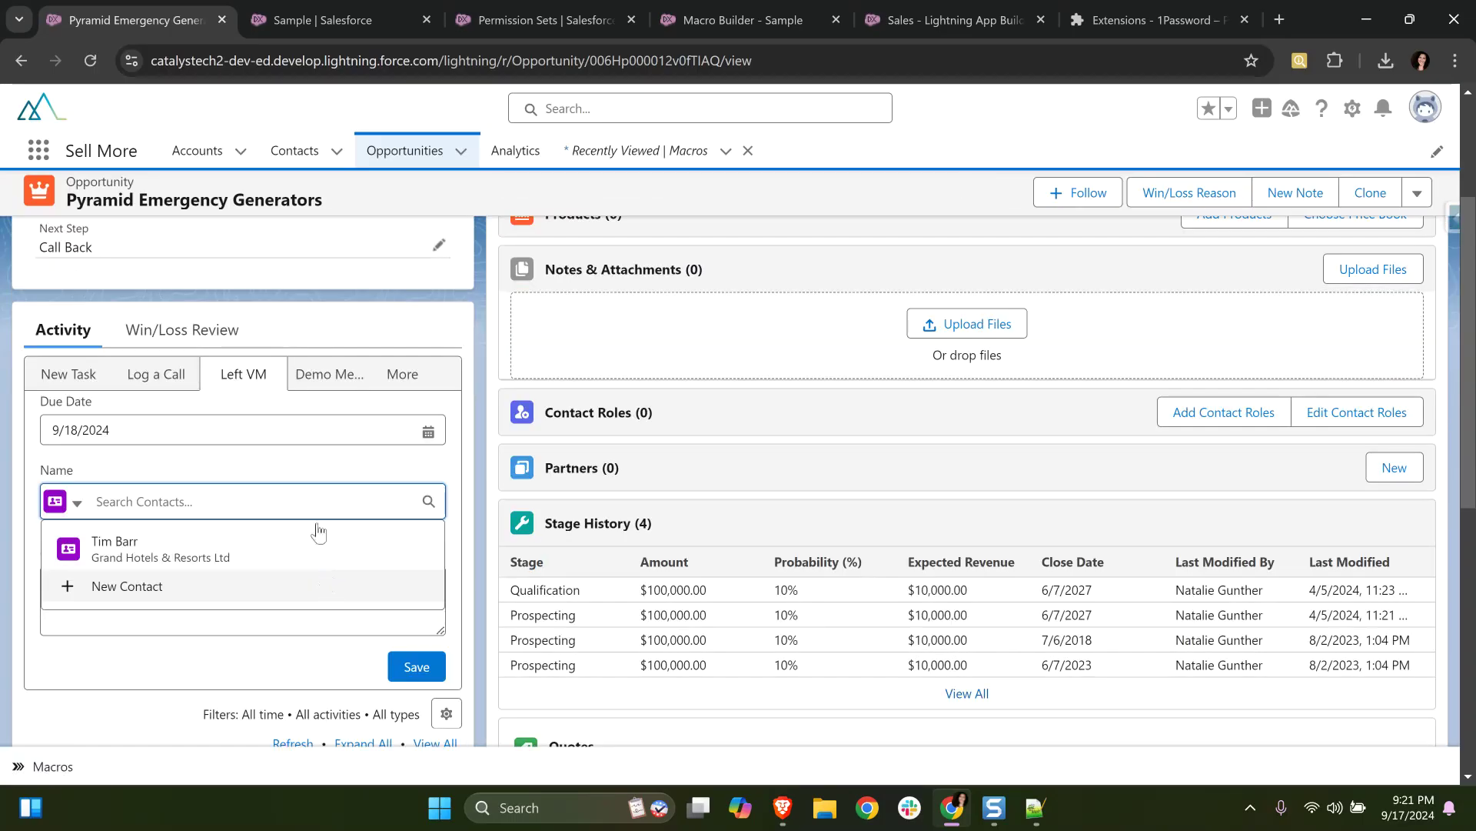
left_click(281, 548)
left_click(318, 627)
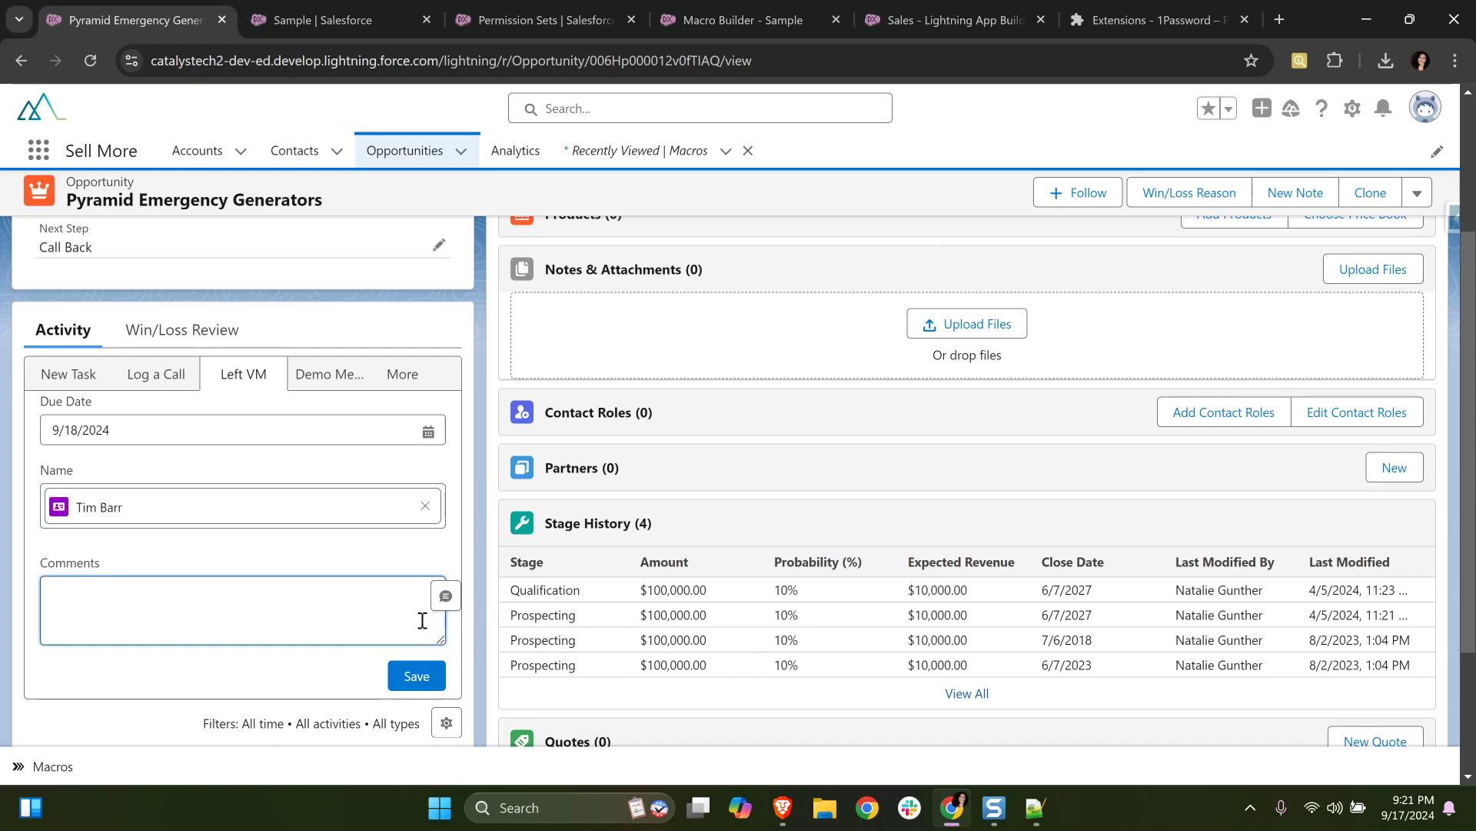
left_click(445, 596)
left_click(176, 480)
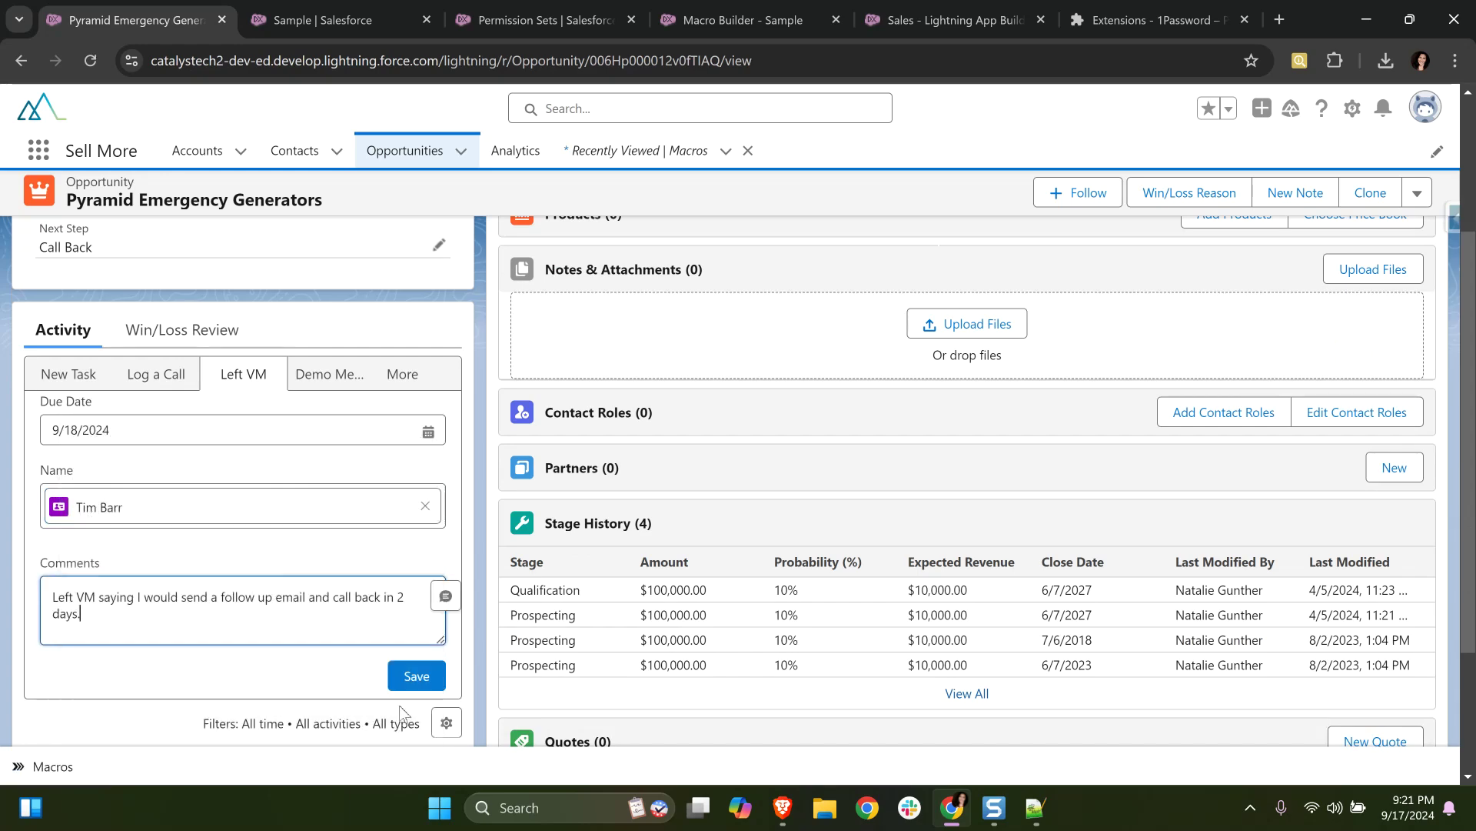
left_click(392, 677)
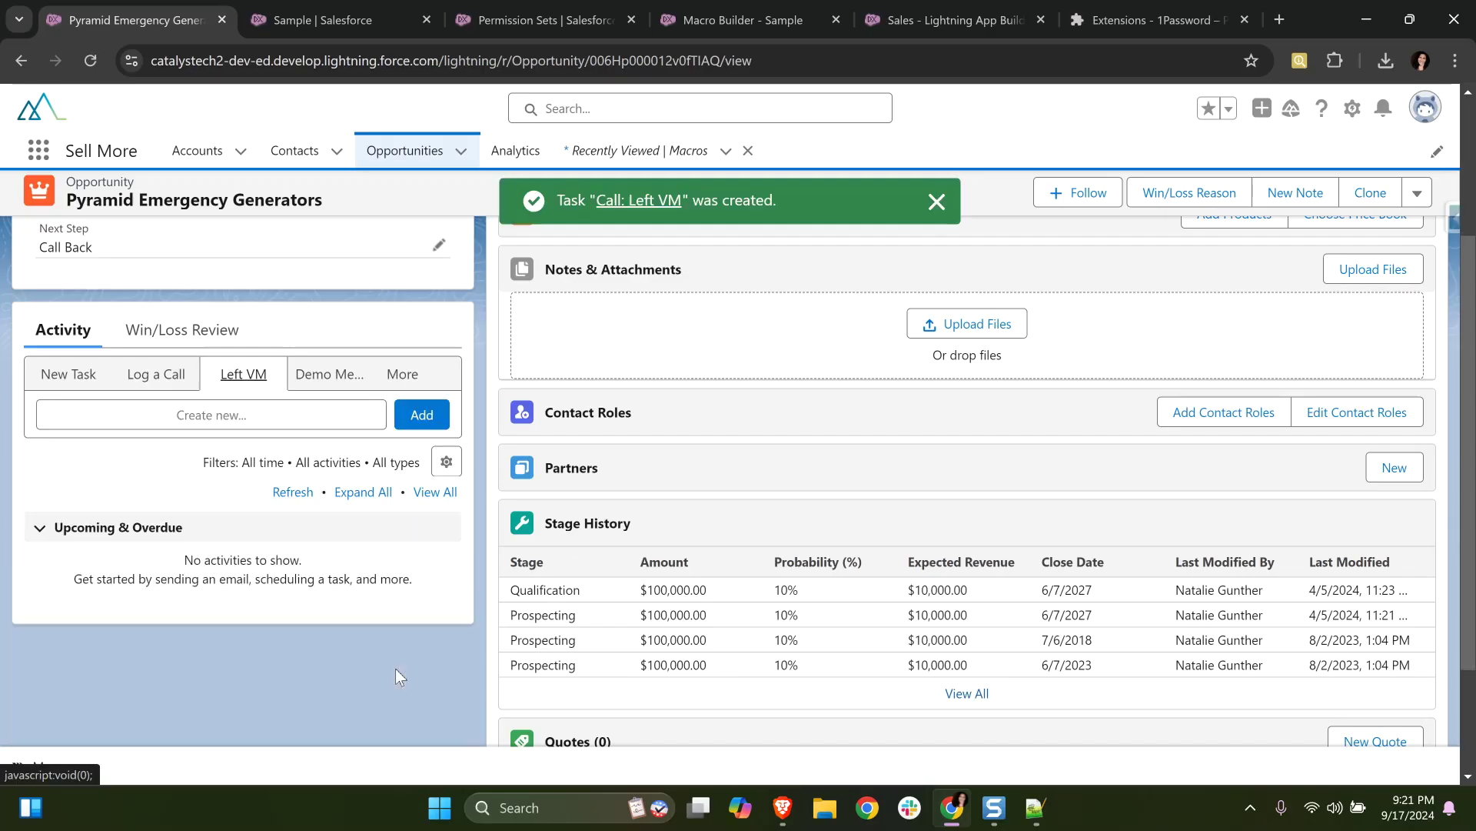